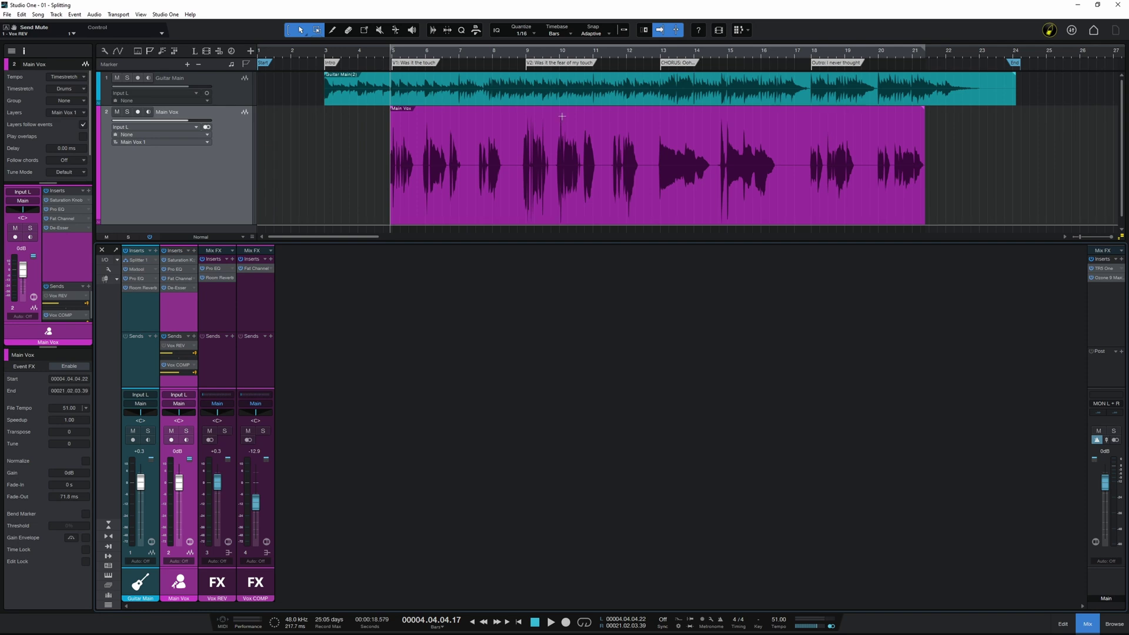
Insert Room Reverb on the Main Vox channel with the A Vox preset and play back the vocal.
click(555, 208)
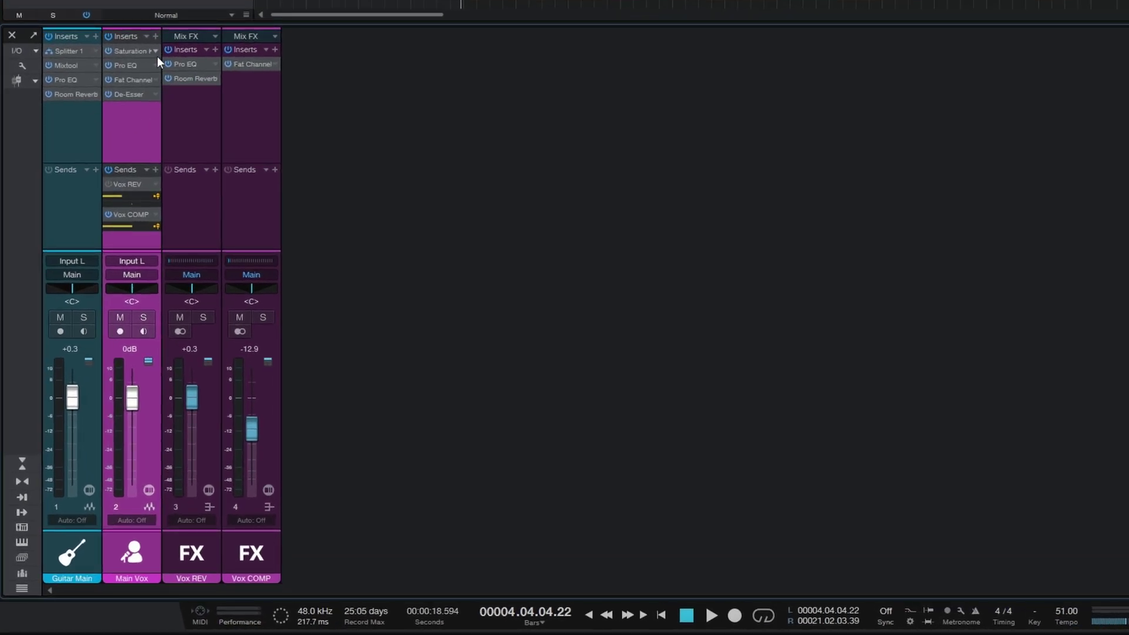
click(155, 36)
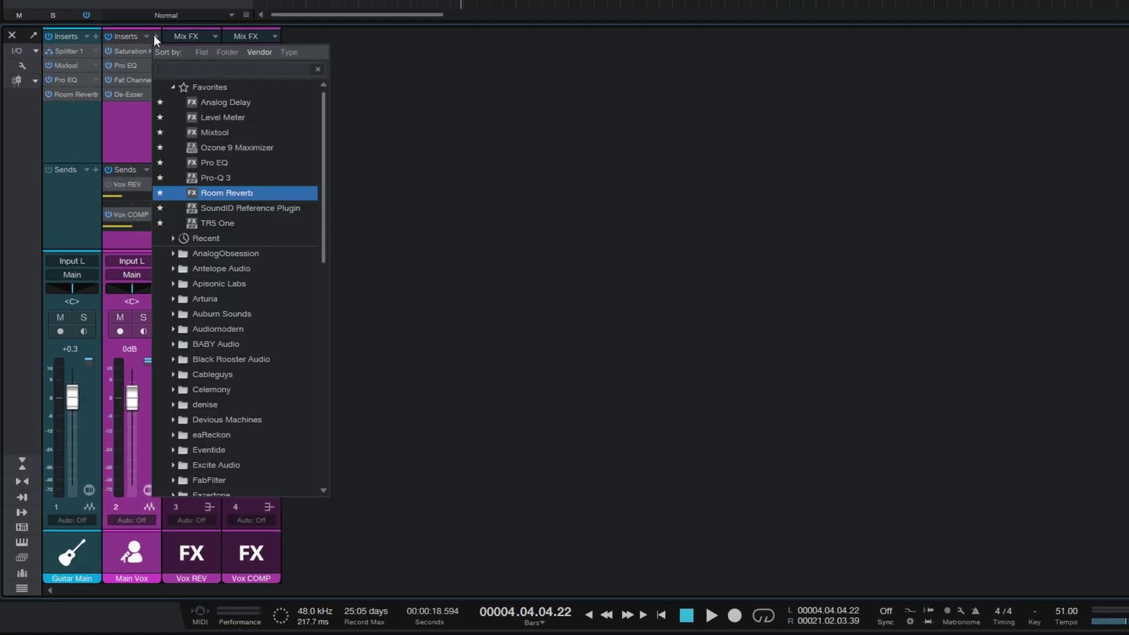
click(227, 192)
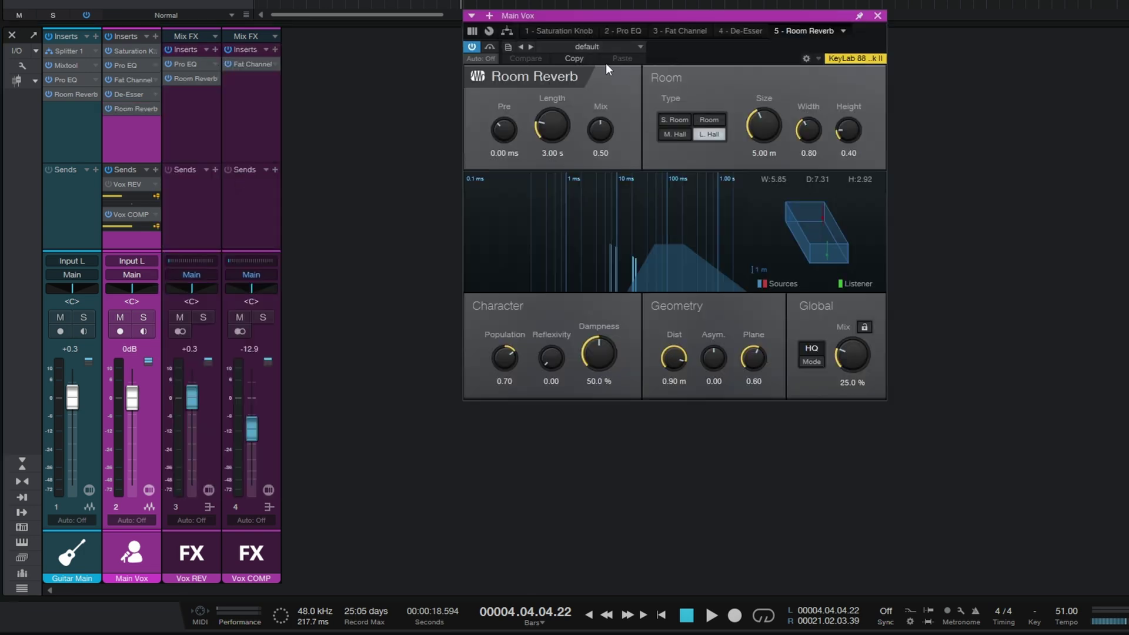
click(597, 46)
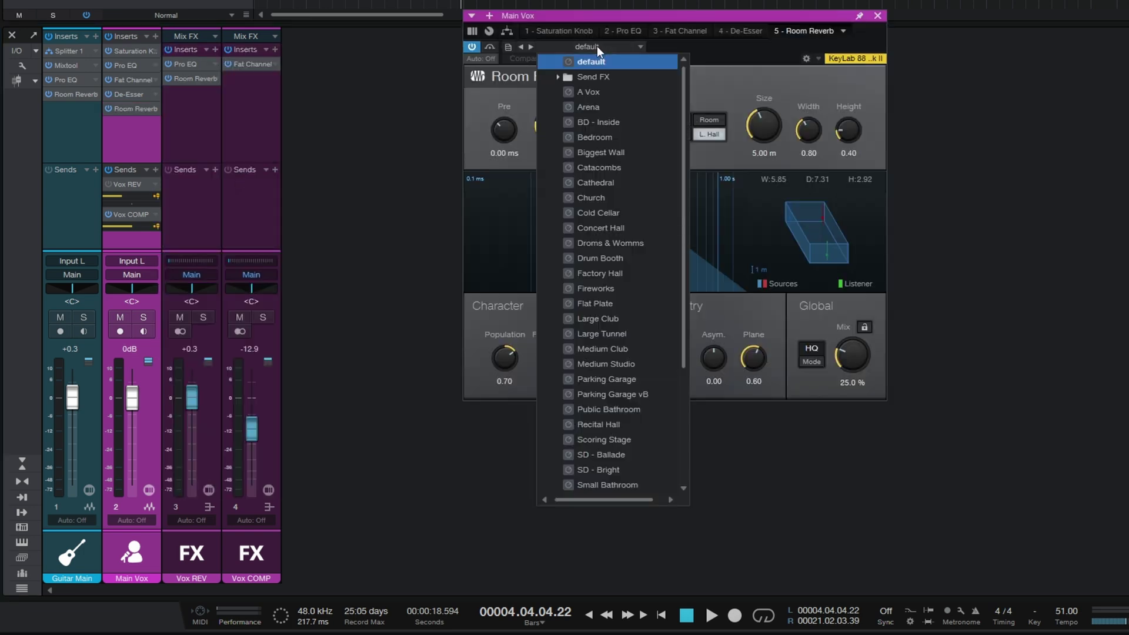
click(596, 92)
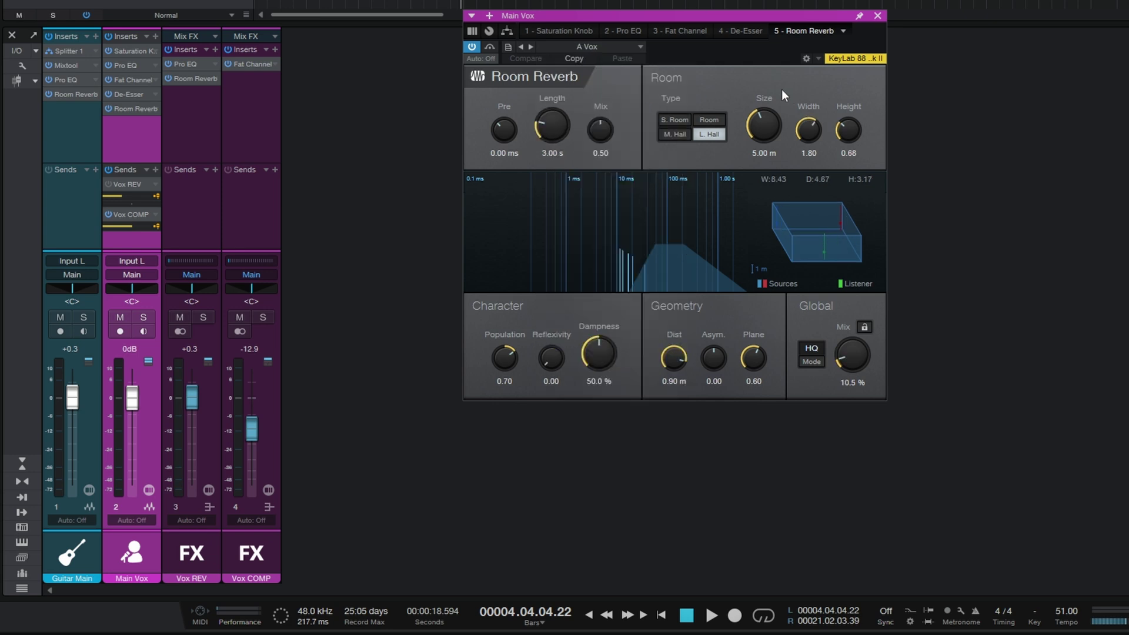
key(space)
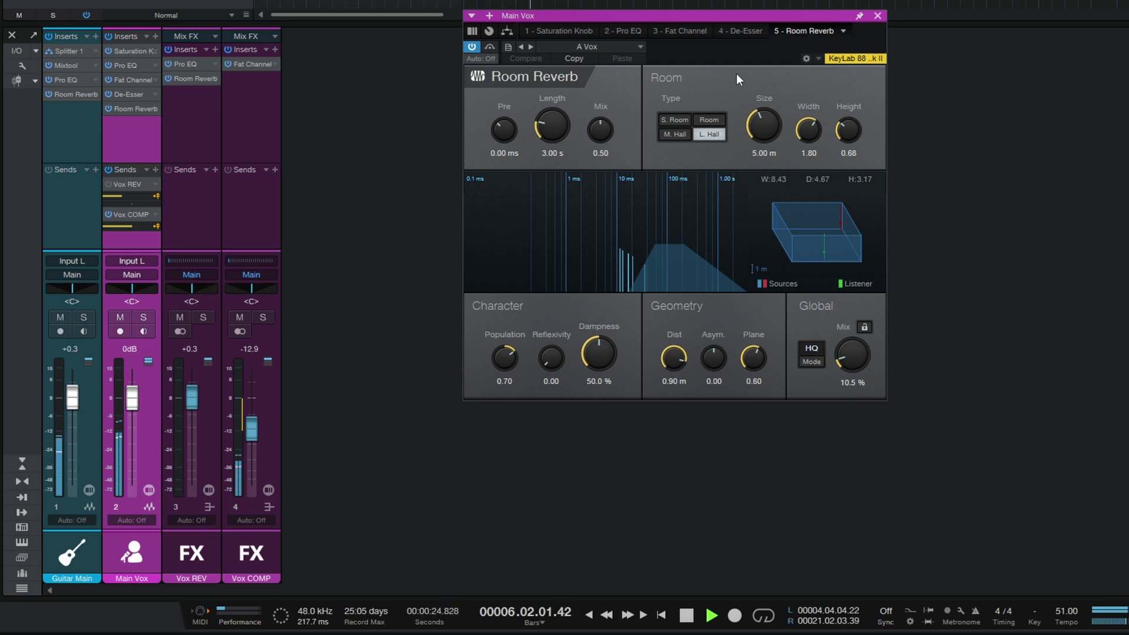
key(space)
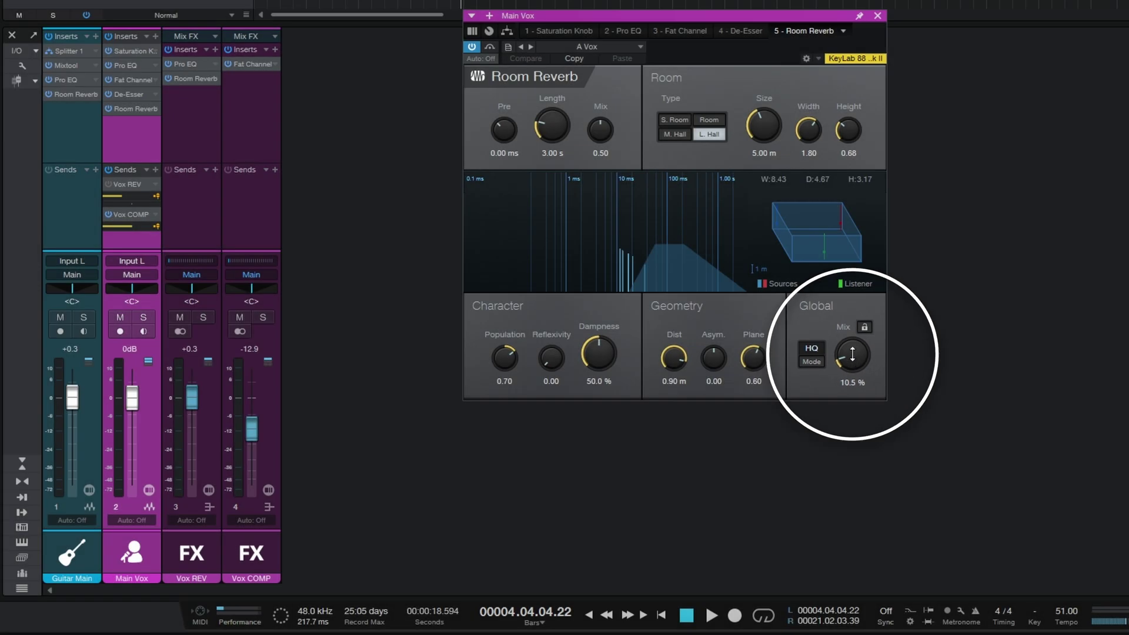
Audition Room Reverb with its global Mix at 0% and at 100%, and settle on 10%.
drag(854, 360, 858, 385)
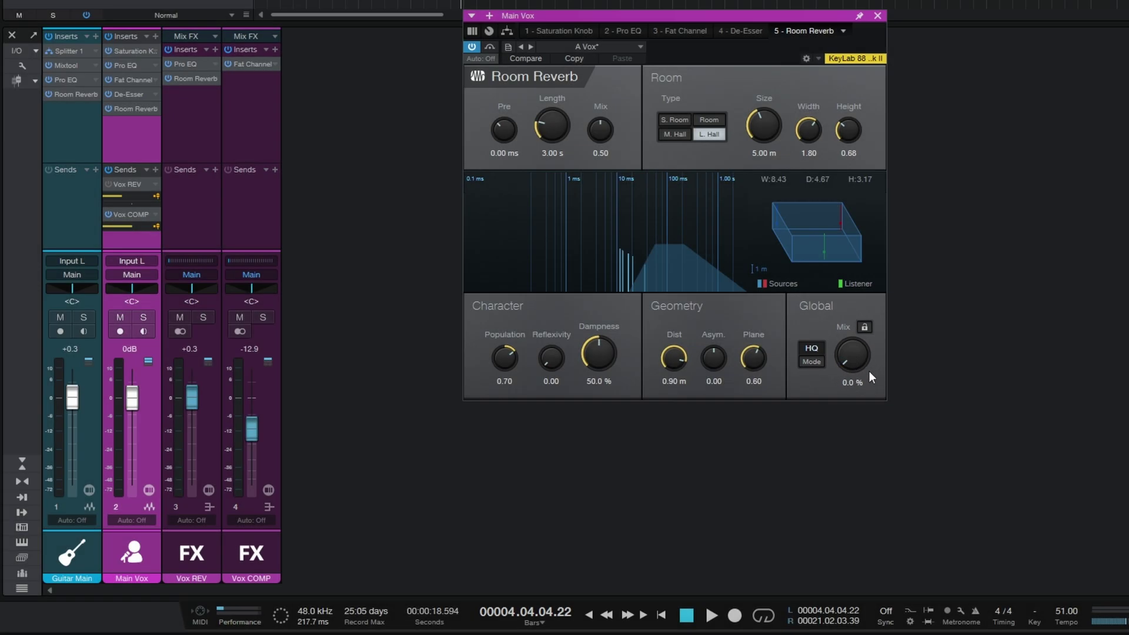
key(space)
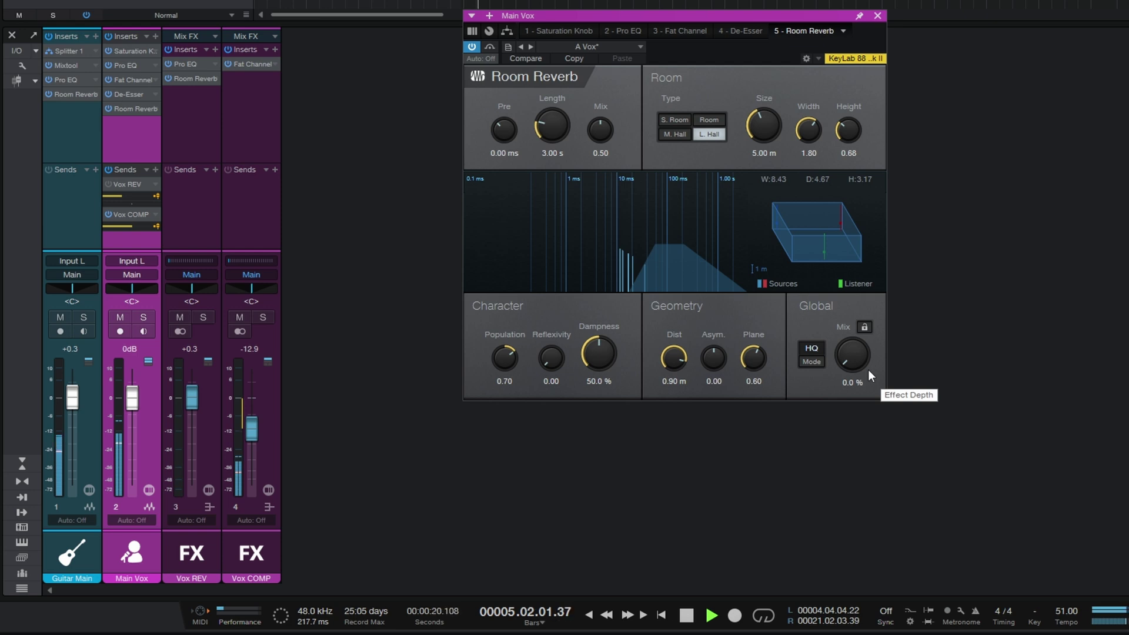
key(space)
drag(859, 364, 860, 317)
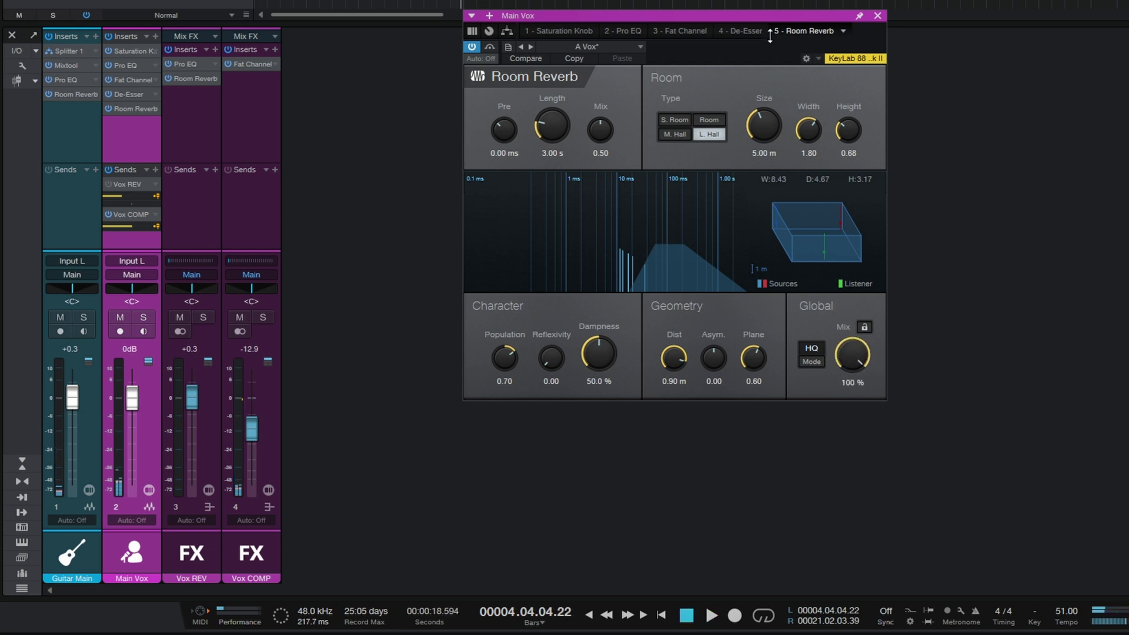
key(space)
key(space)
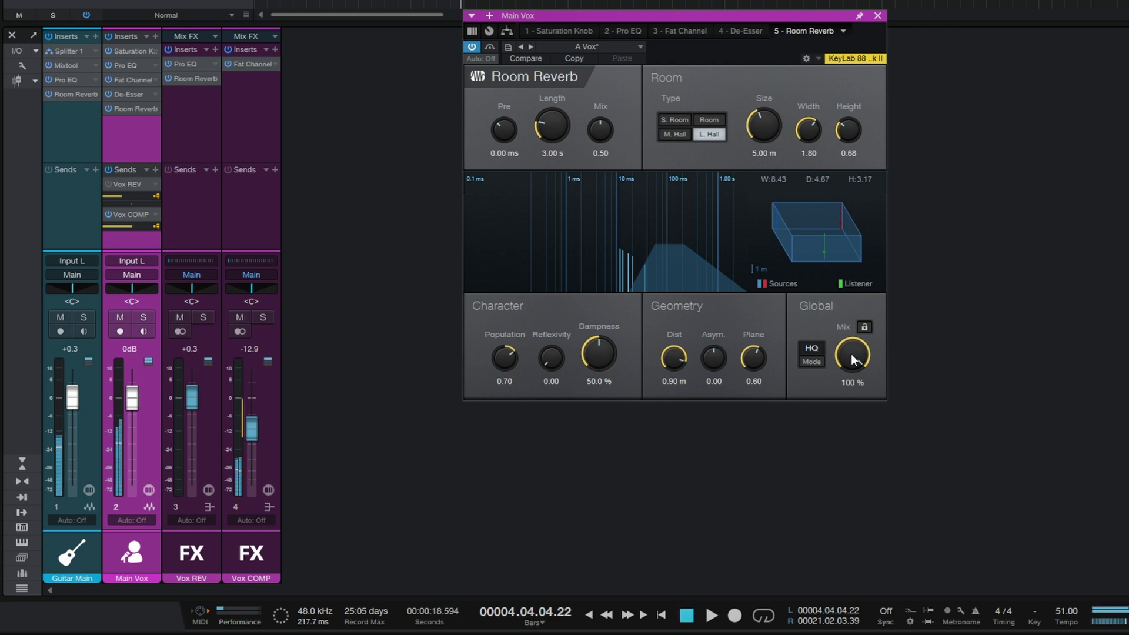
drag(853, 360, 883, 507)
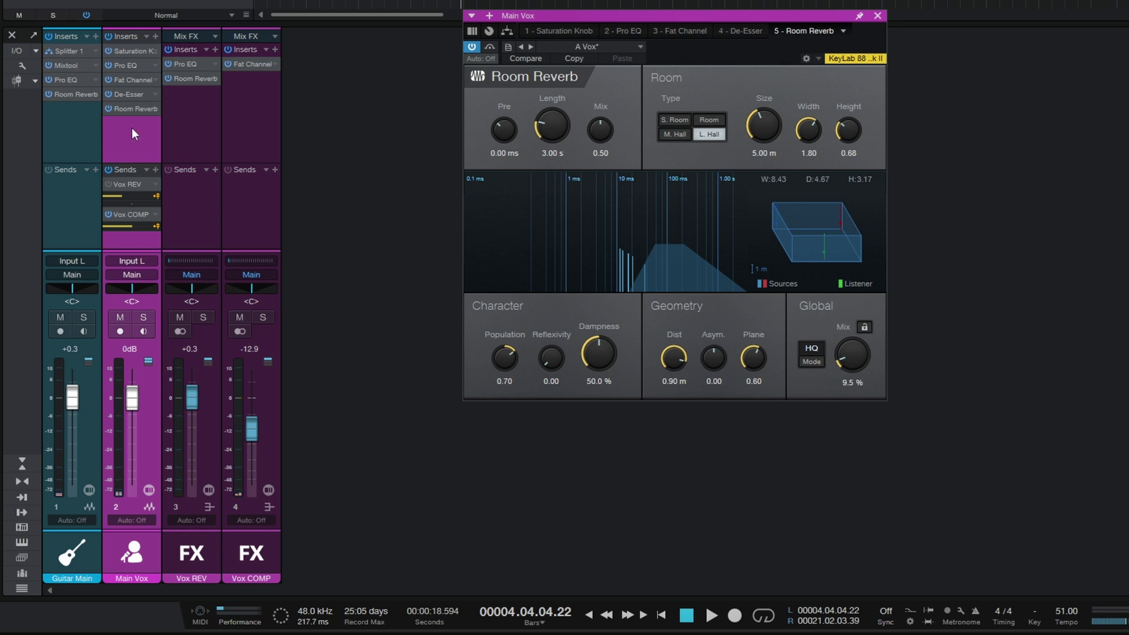
drag(853, 360, 852, 358)
Insert a second Pro EQ on the Main Vox channel and enable its low cut at 519 Hz.
click(155, 38)
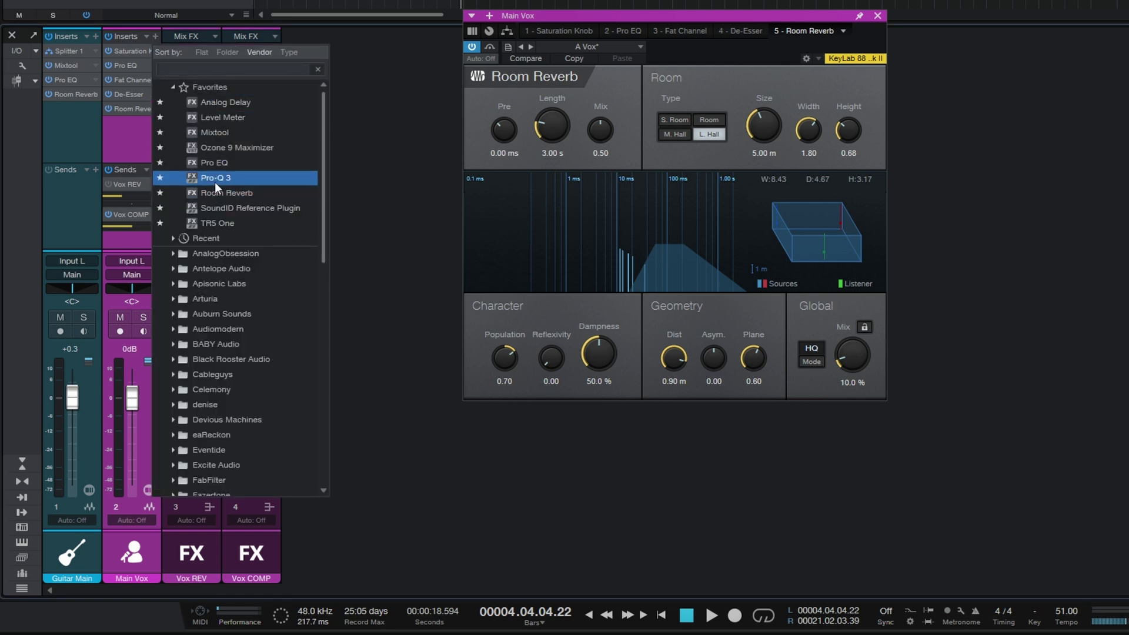
click(221, 162)
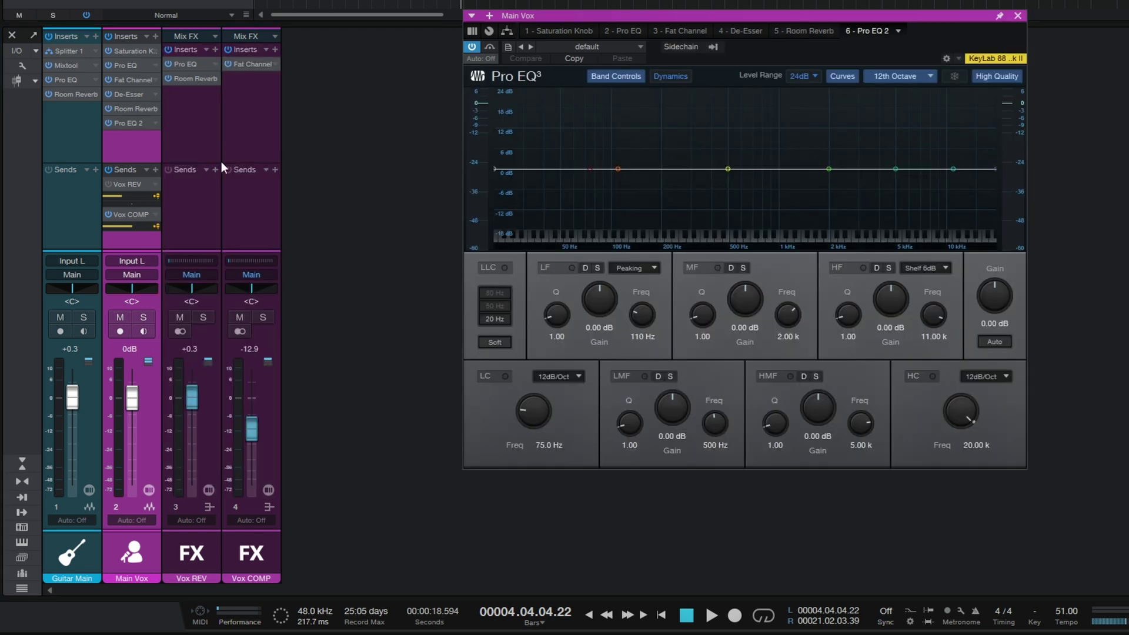
drag(531, 406, 517, 344)
click(505, 376)
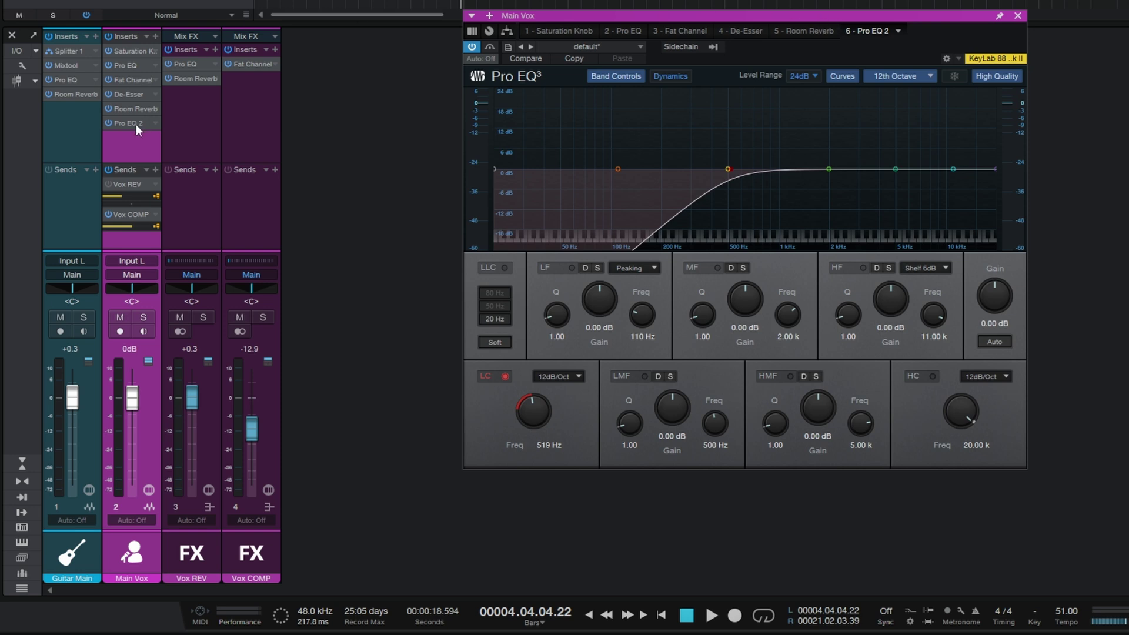
Move Pro EQ 2 ahead of Room Reverb in the Main Vox inserts and play back the vocal.
drag(128, 124, 138, 100)
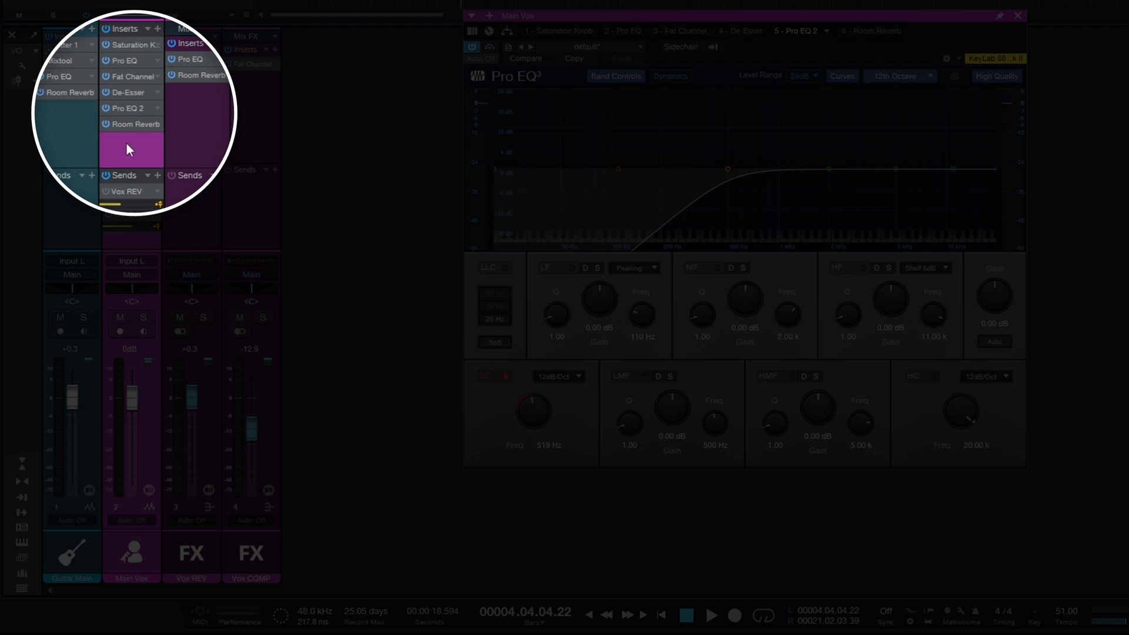
key(space)
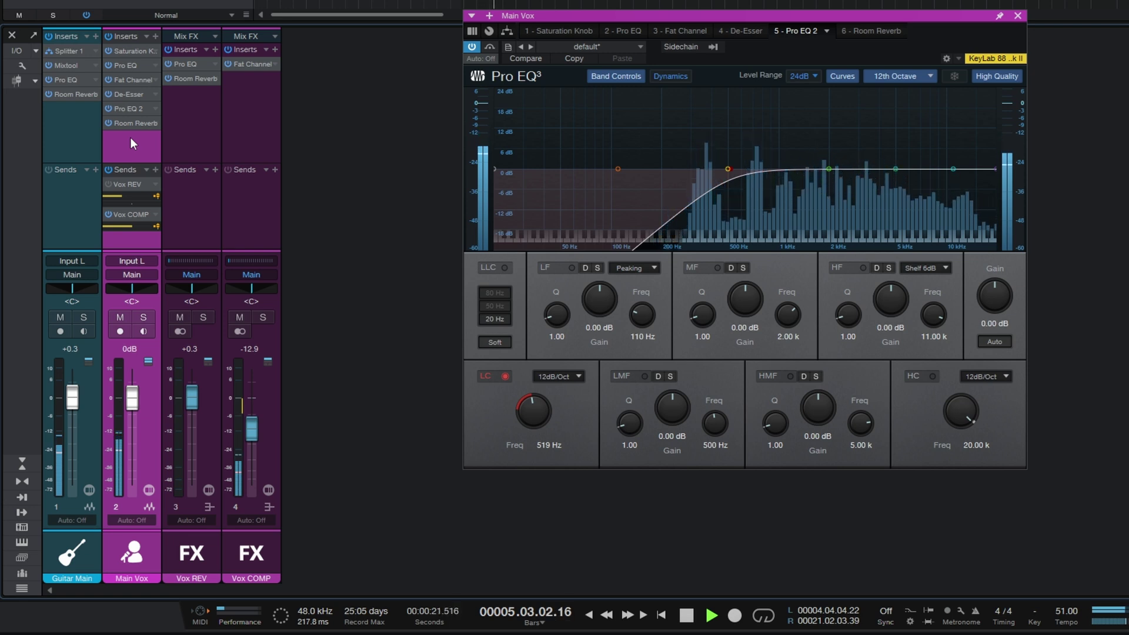
key(space)
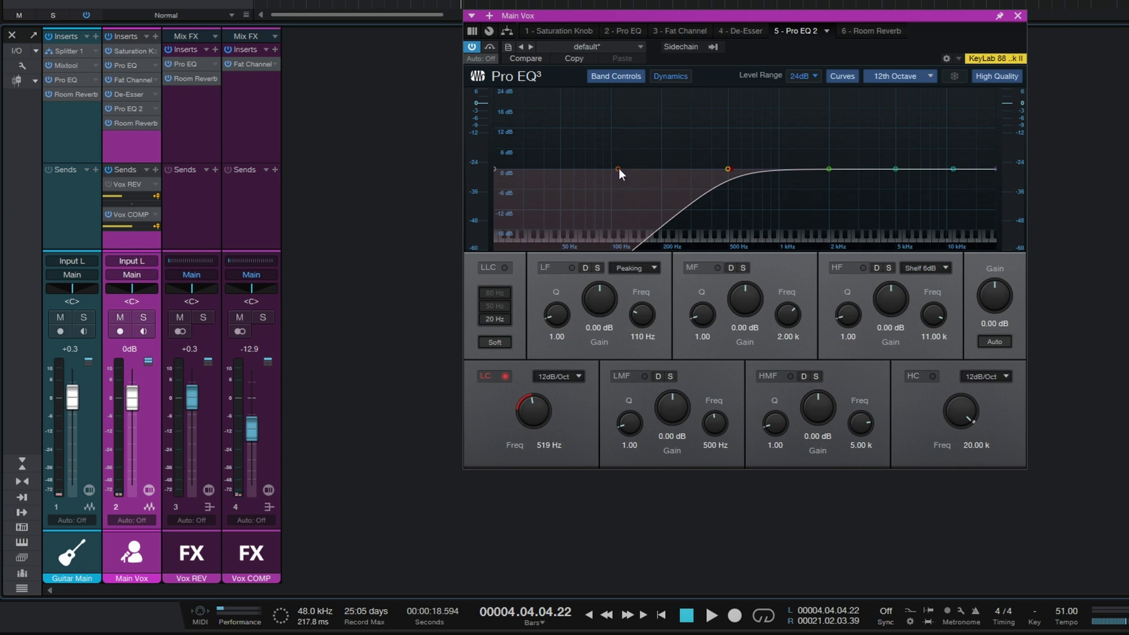
Remove Pro EQ 2 and Room Reverb from the Main Vox inserts.
right_click(132, 107)
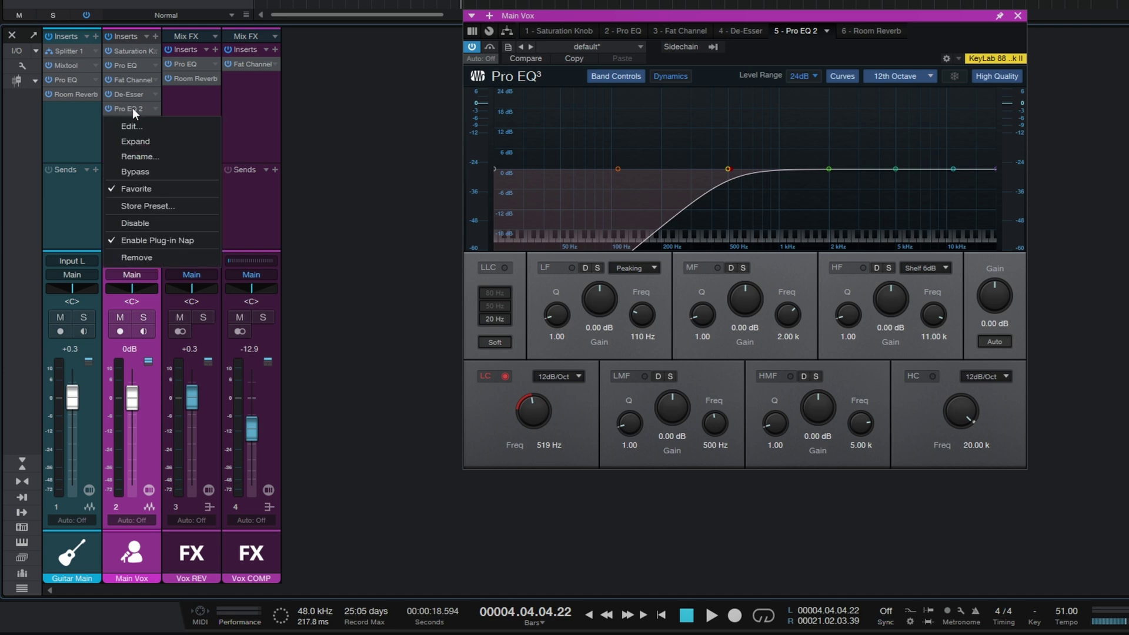
click(150, 257)
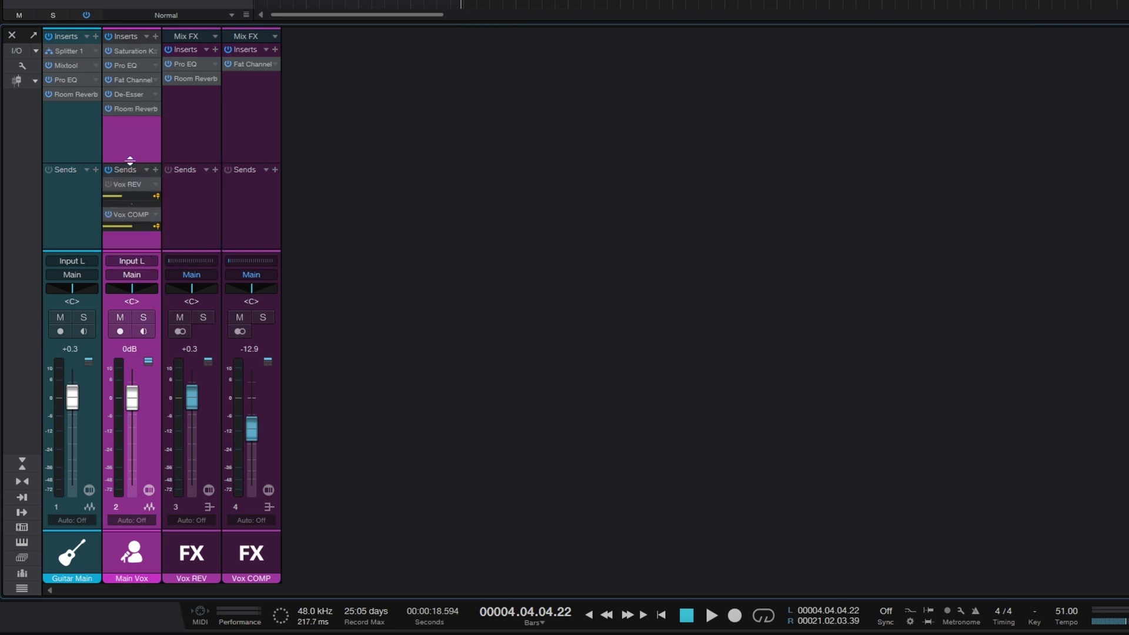
right_click(131, 108)
click(140, 258)
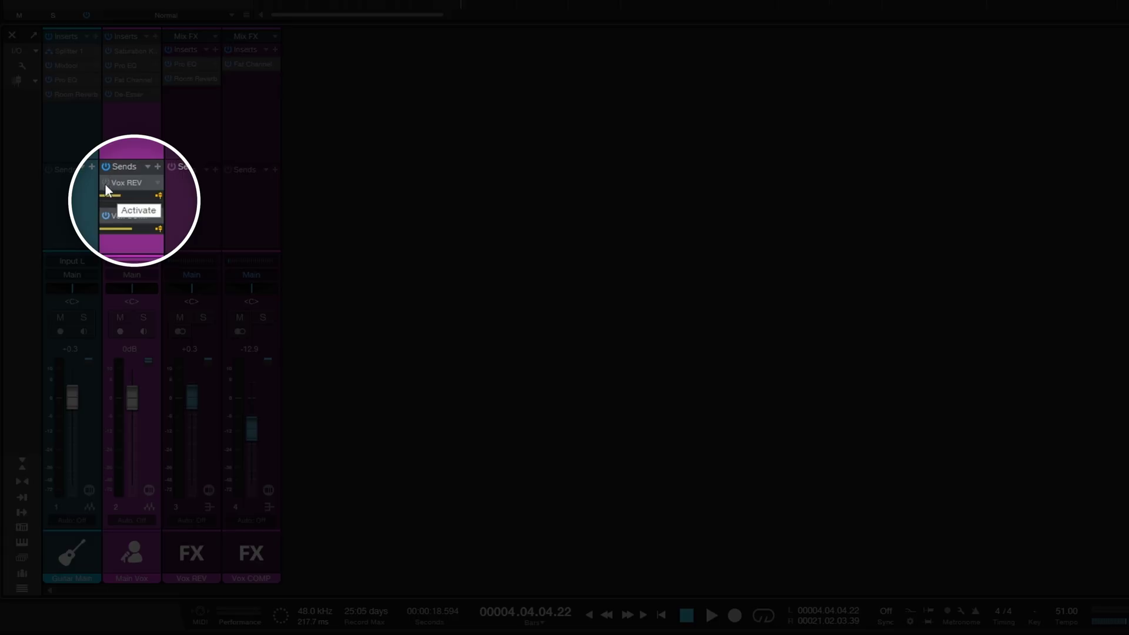
Activate the Vox REV send on the Main Vox channel and play back the vocal through it.
click(106, 182)
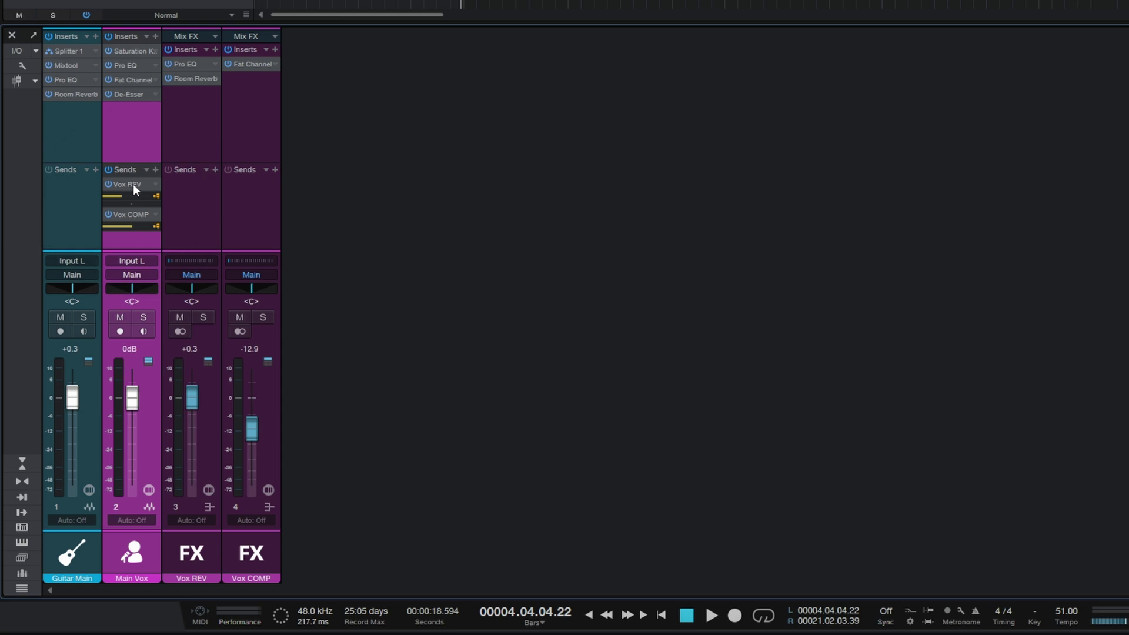
click(187, 115)
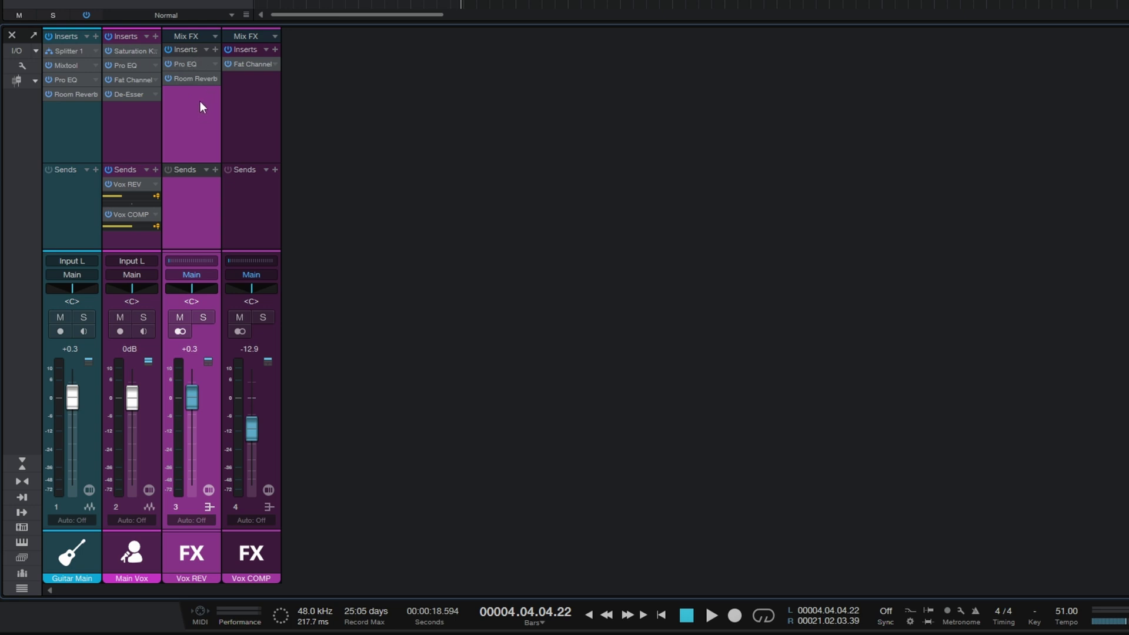
click(130, 129)
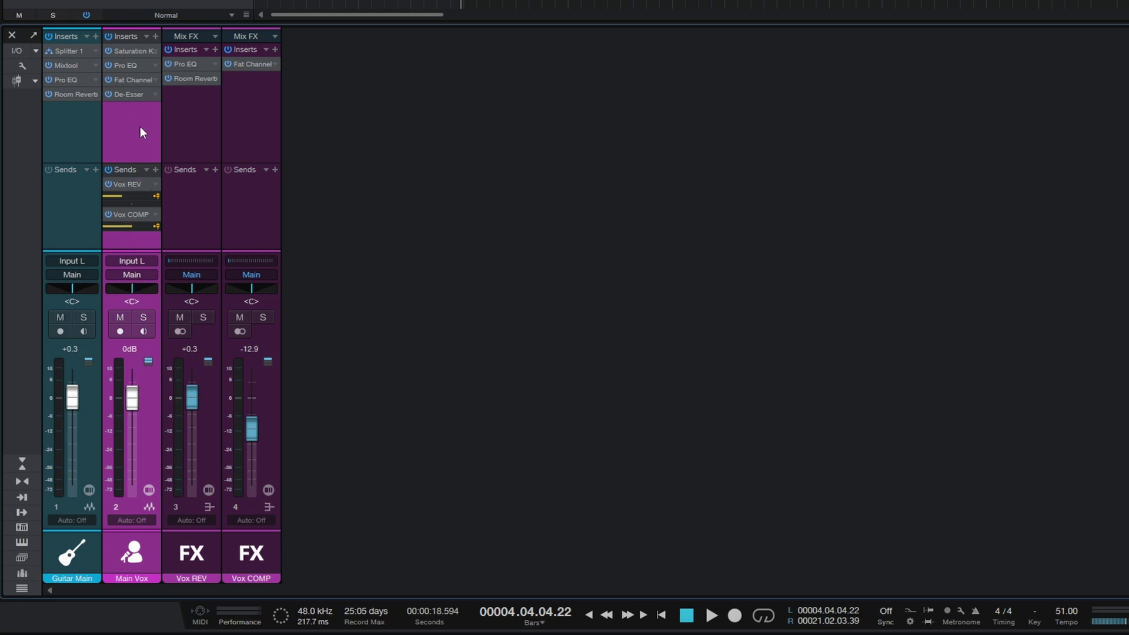
key(space)
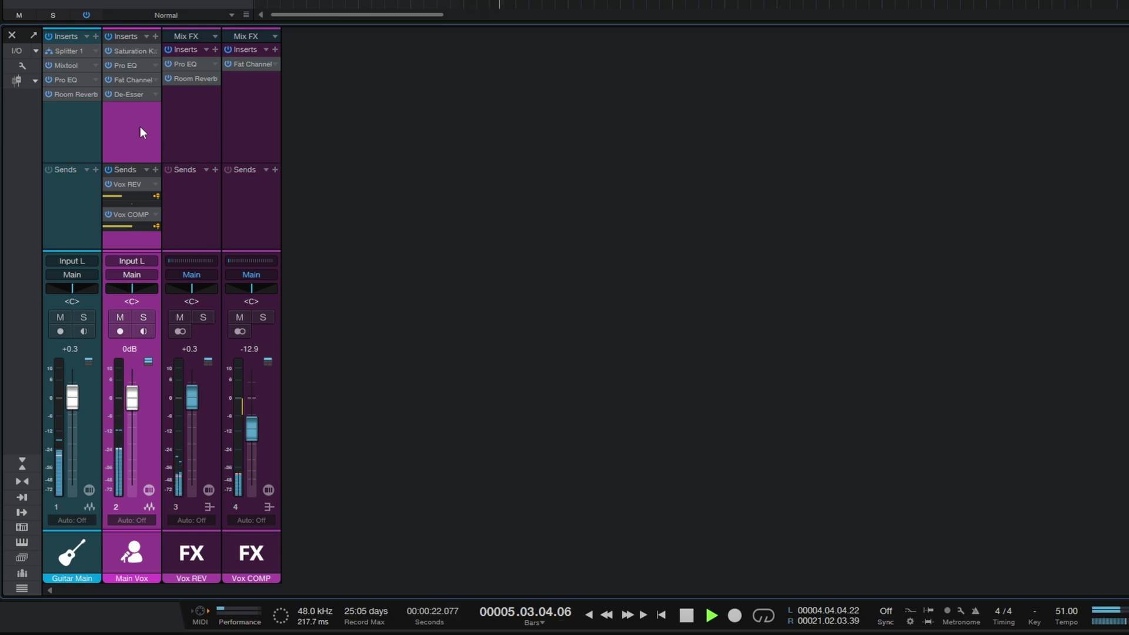
key(space)
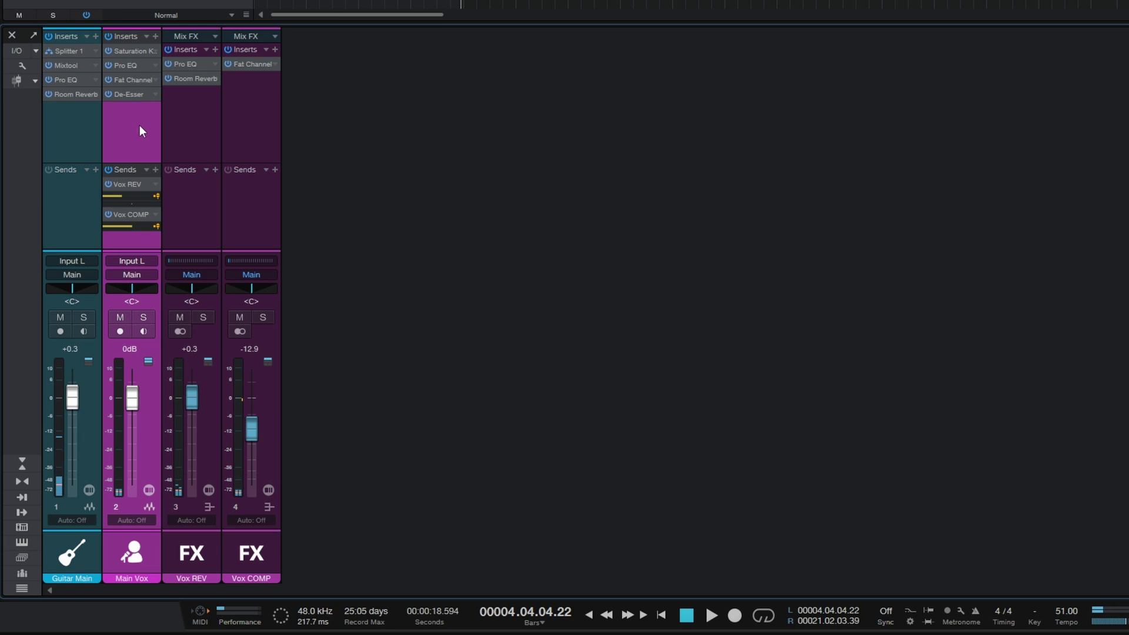
Audition the low cut in Vox REV's Pro EQ at 4.27 kHz, set it to 519 Hz, and close the EQ.
click(186, 66)
drag(411, 429, 423, 394)
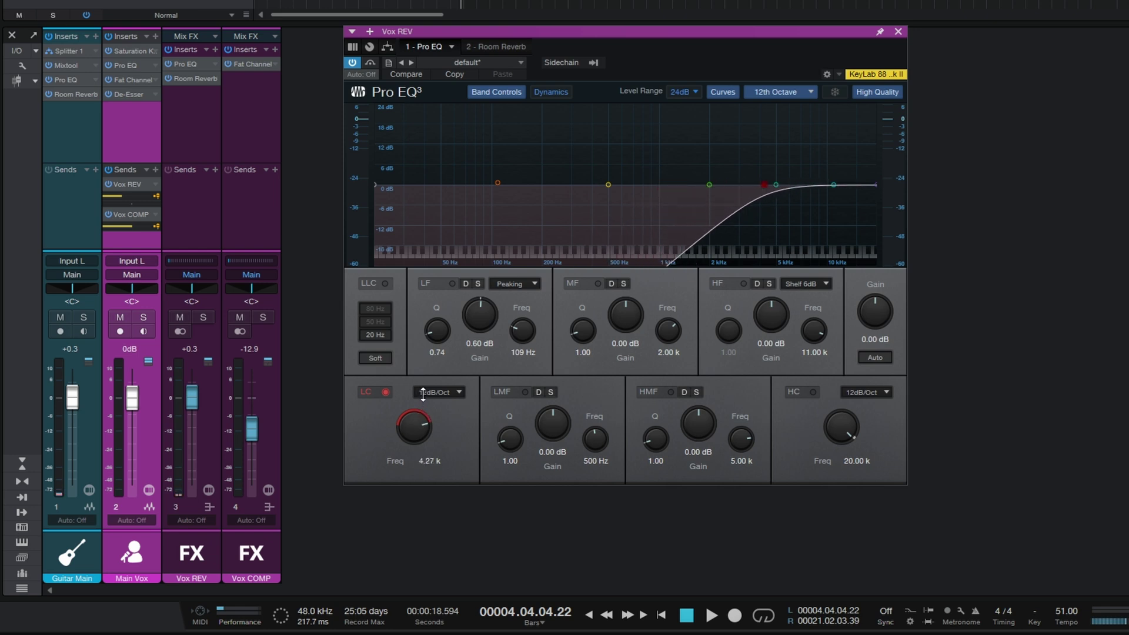
key(space)
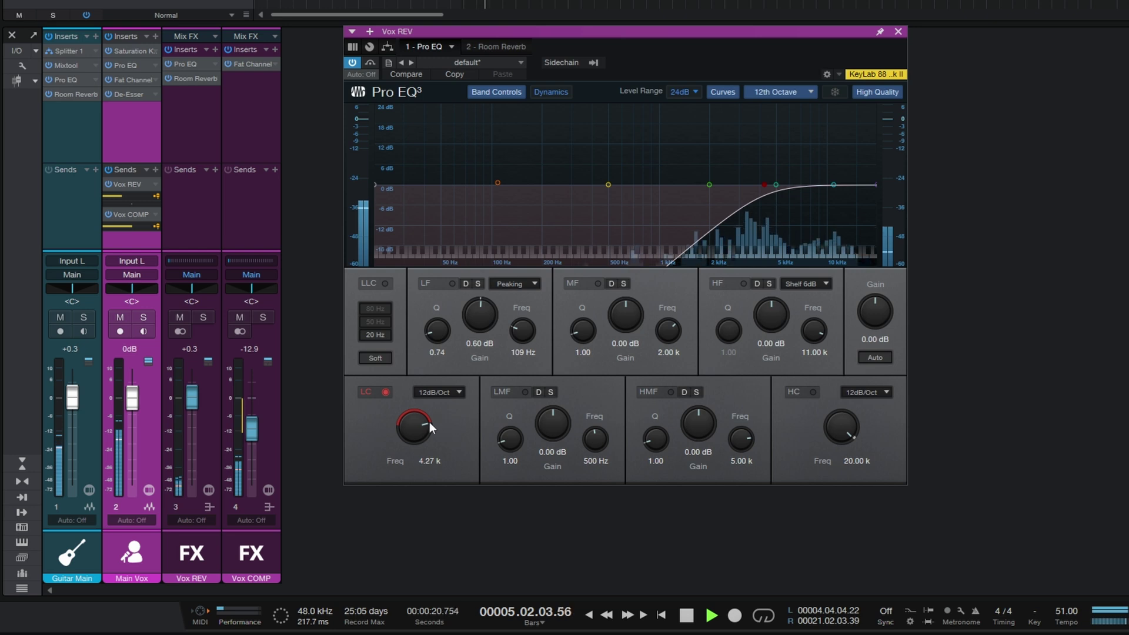
drag(428, 422, 426, 470)
key(space)
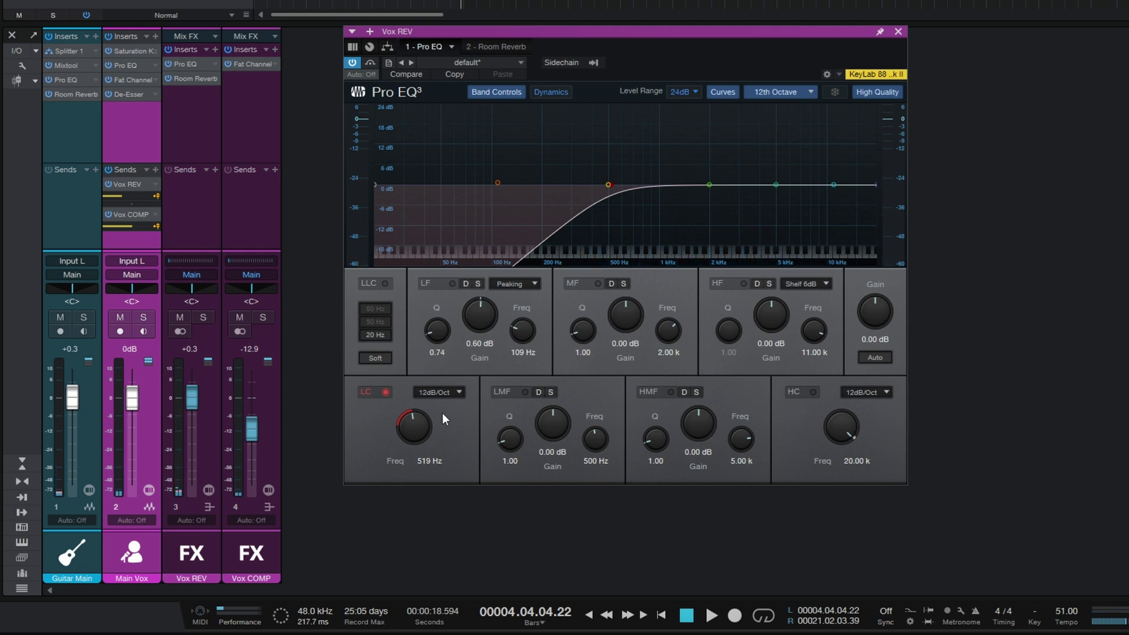
click(899, 33)
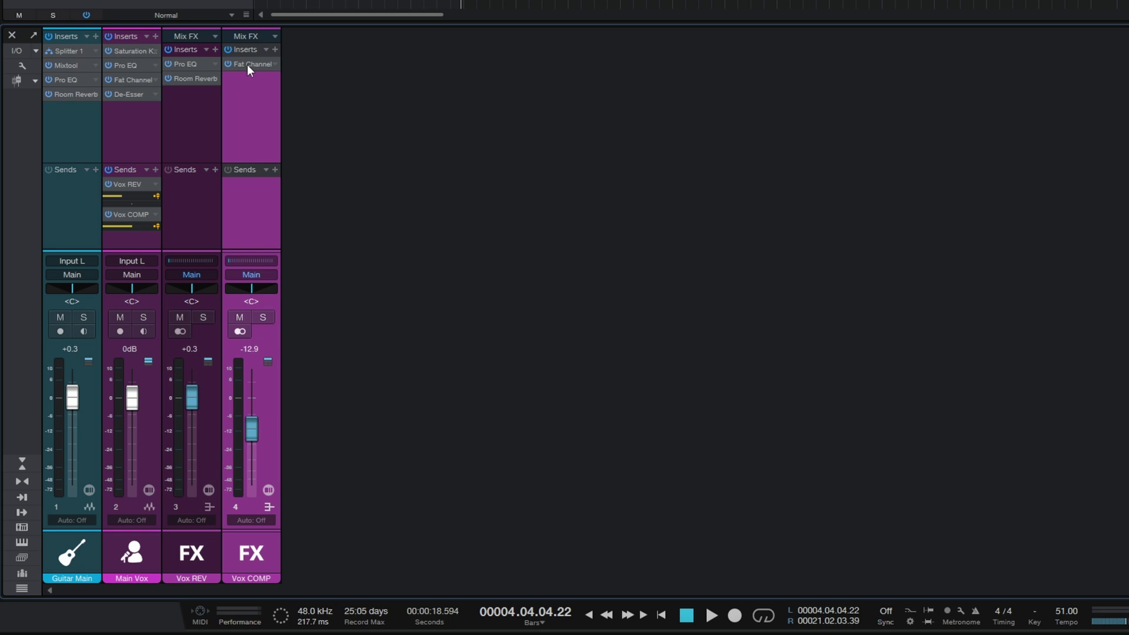
Review the Fat Channel compressor on Vox COMP, lower that channel's volume to -13.5 dB, and play back the mix.
click(247, 65)
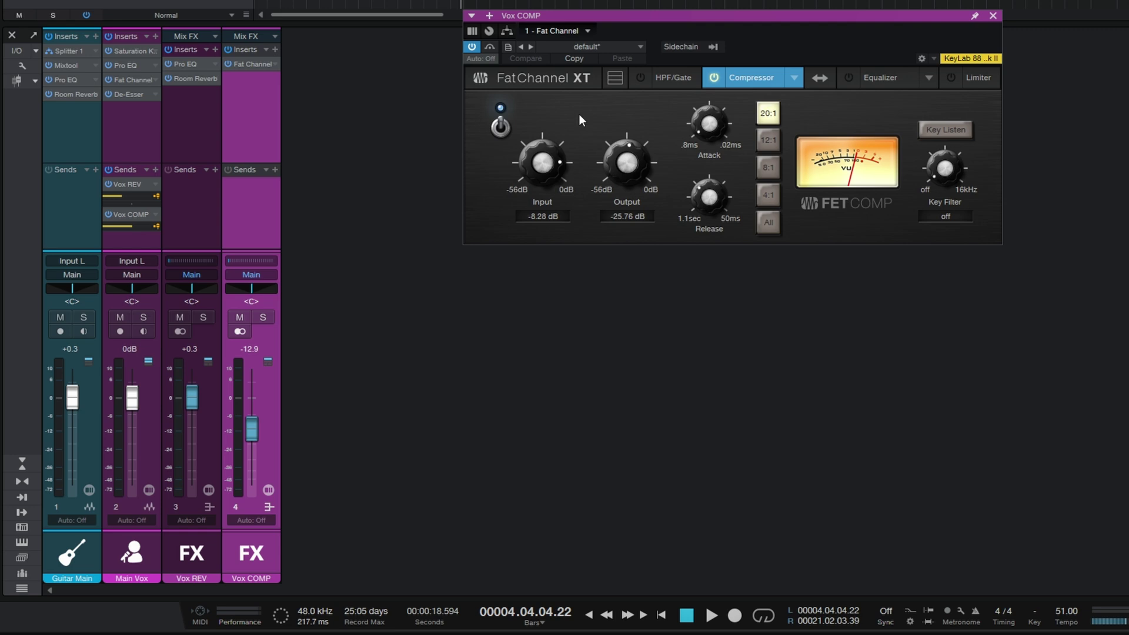
click(994, 16)
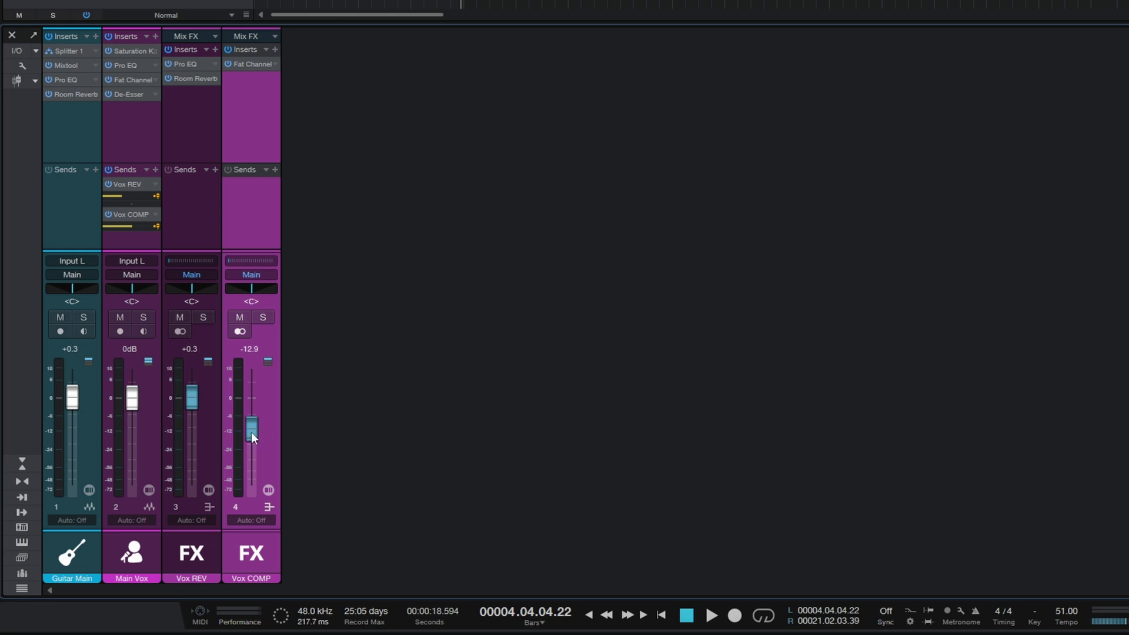
mouse_move(252, 432)
mouse_down()
mouse_move(250, 450)
mouse_move(251, 433)
mouse_up()
key(space)
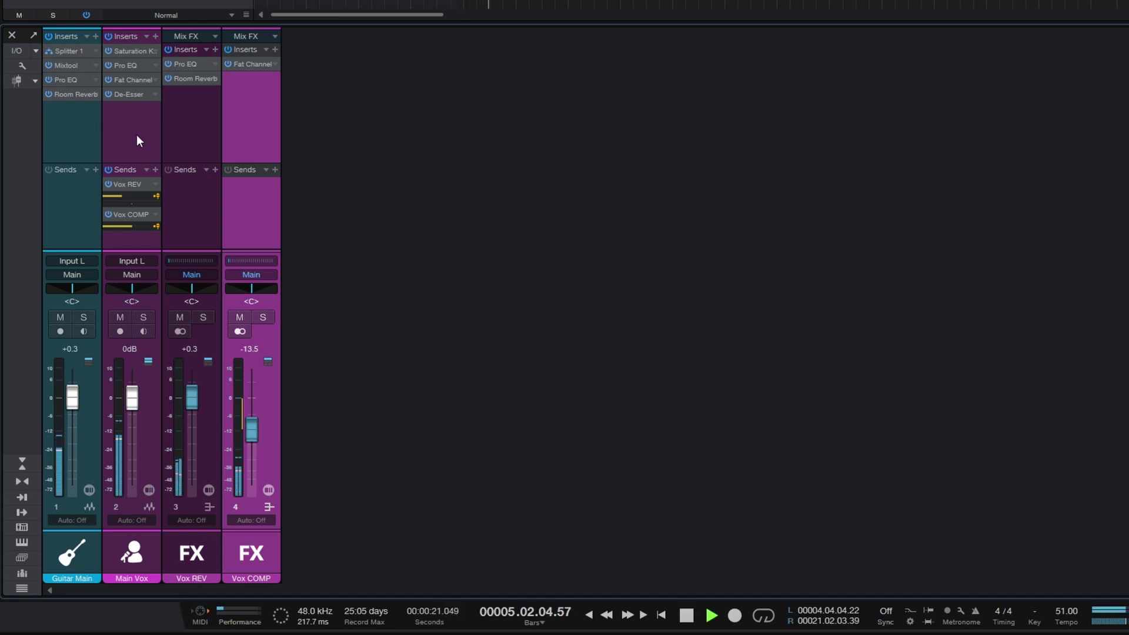
key(space)
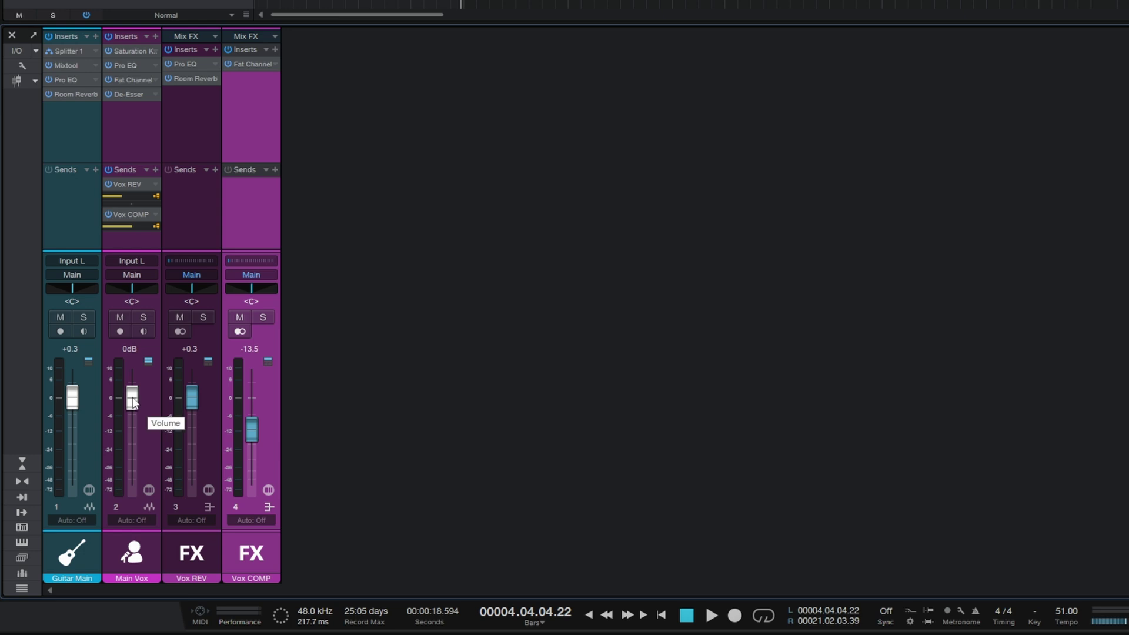
Pull the Main Vox volume fader fully down to -∞ during playback.
key(space)
drag(133, 401, 133, 491)
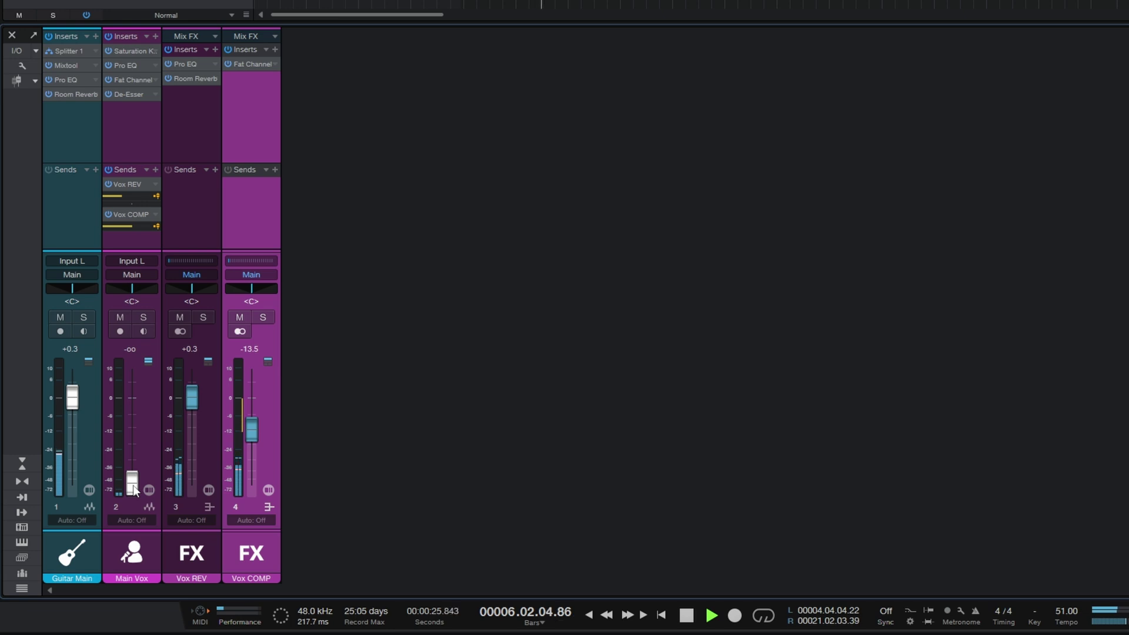
Stop playback and reset the Main Vox volume to 0 dB.
key(space)
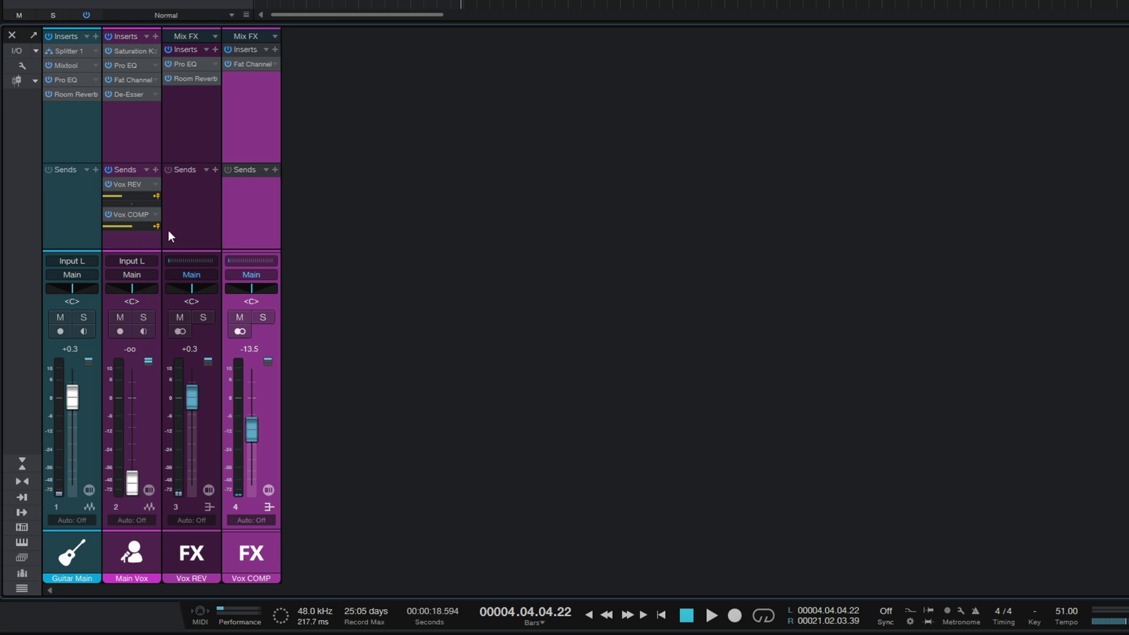
click(189, 218)
click(256, 210)
click(198, 218)
click(250, 214)
alt+click(132, 484)
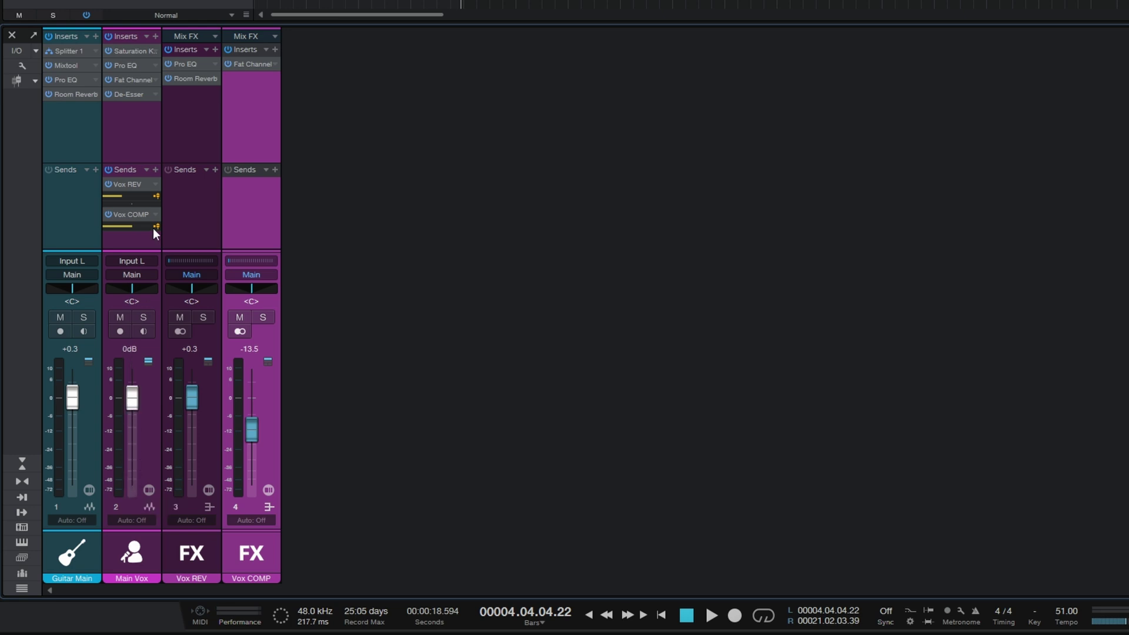
Add a VCA channel controlling the Main Vox, Vox REV and Vox COMP channels.
click(130, 148)
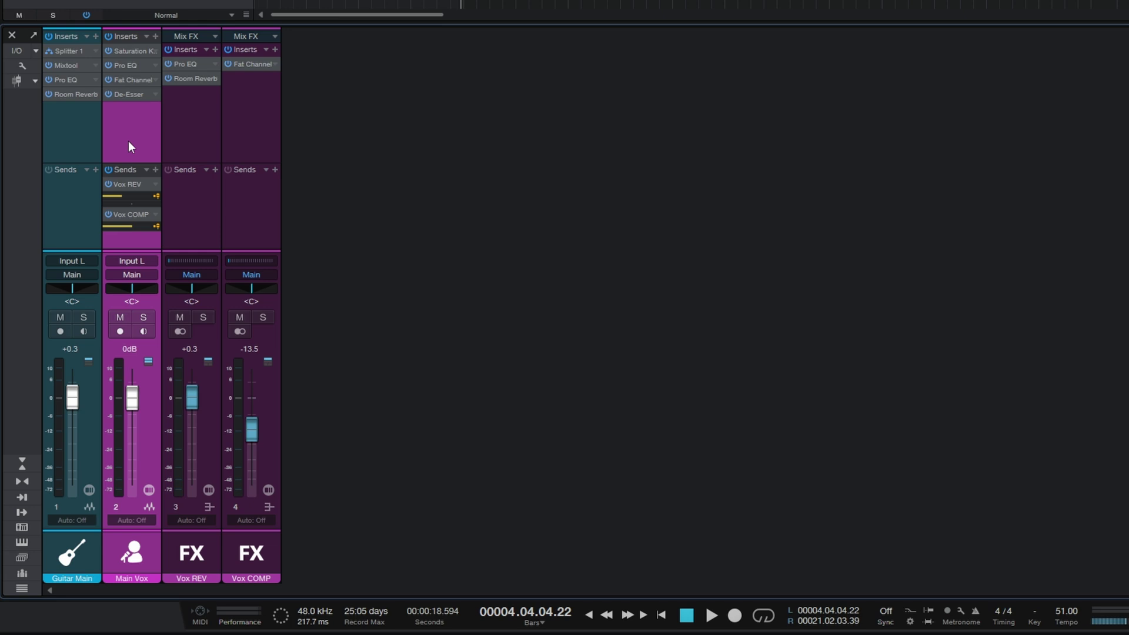
shift+click(253, 140)
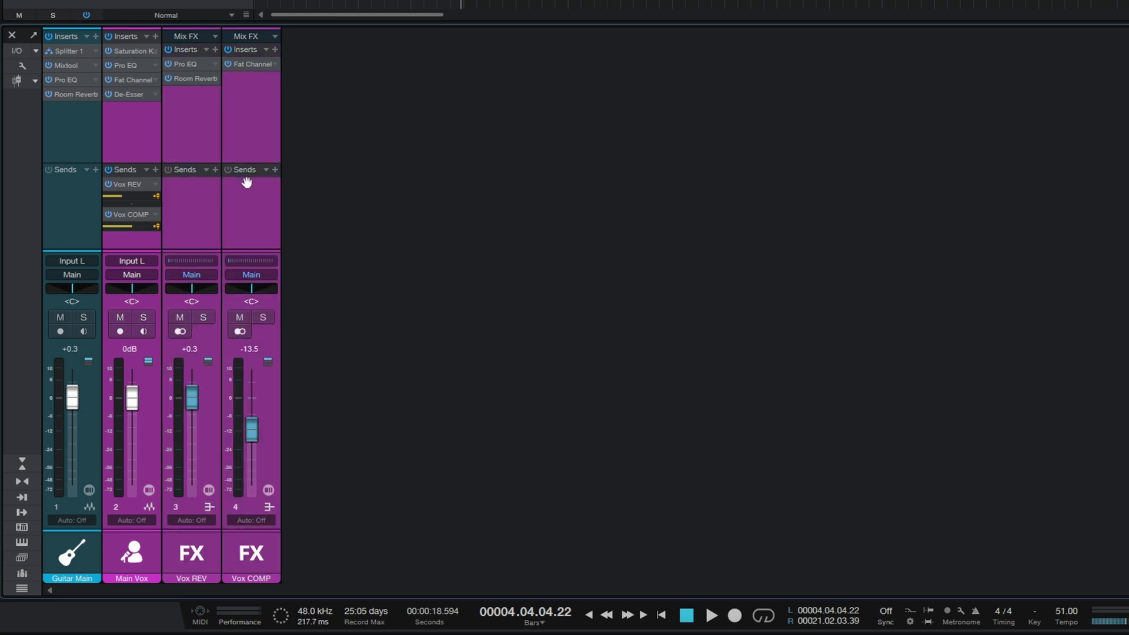
right_click(244, 229)
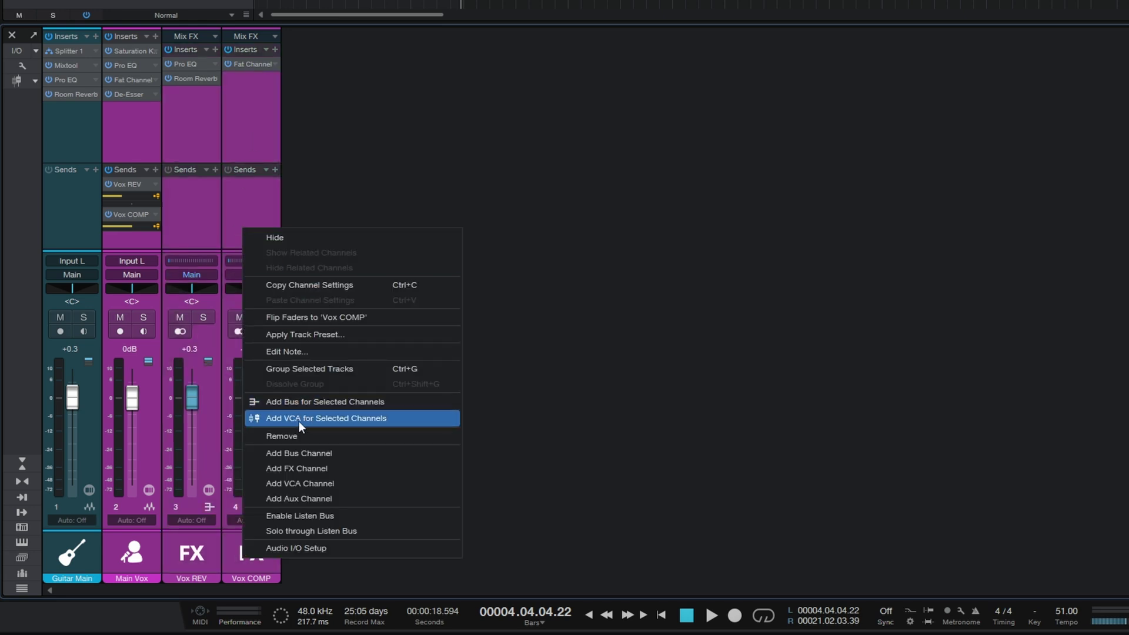
click(315, 418)
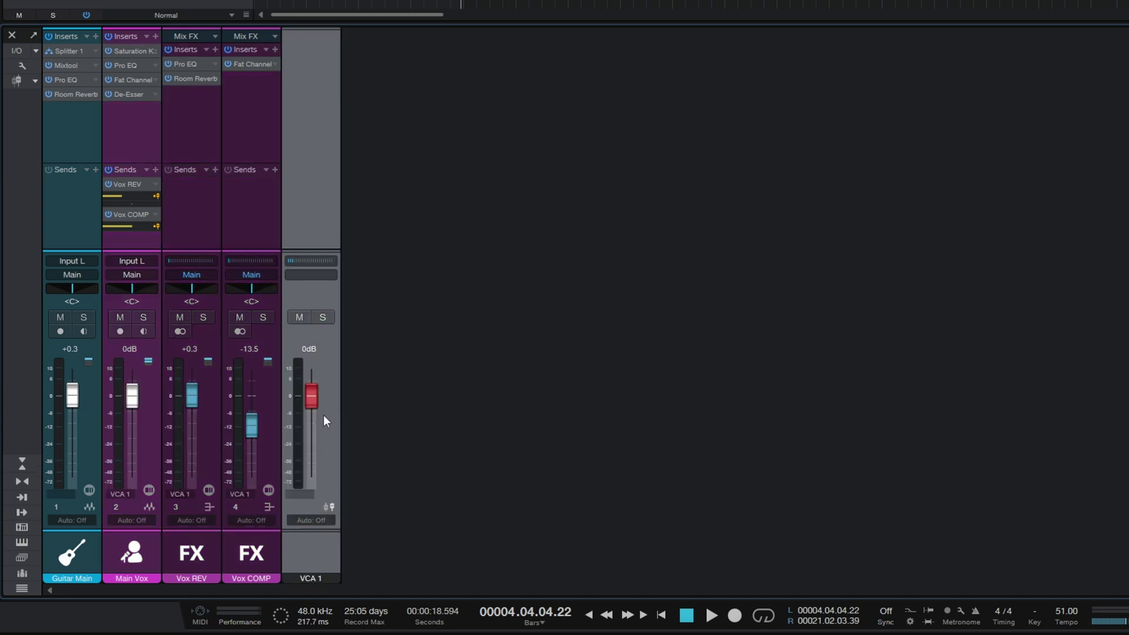
Try lowering the VCA fader to -∞ during playback, and undo both the fader move and the VCA's creation.
mouse_move(312, 397)
mouse_down()
mouse_move(312, 474)
mouse_move(308, 397)
mouse_up()
key(space)
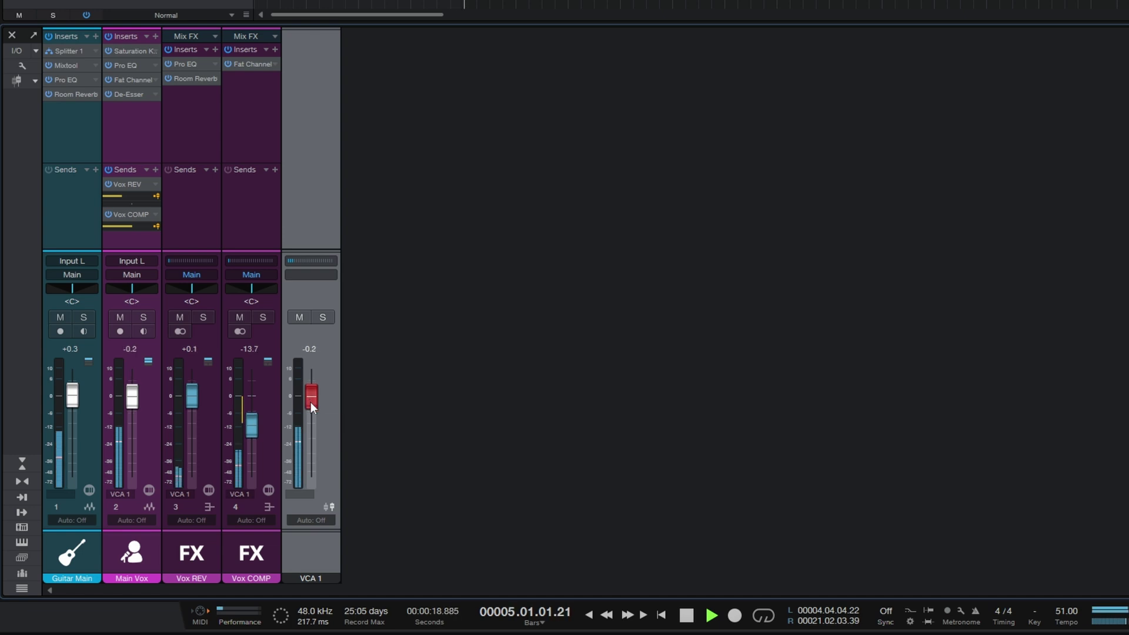
drag(311, 401, 317, 481)
key(space)
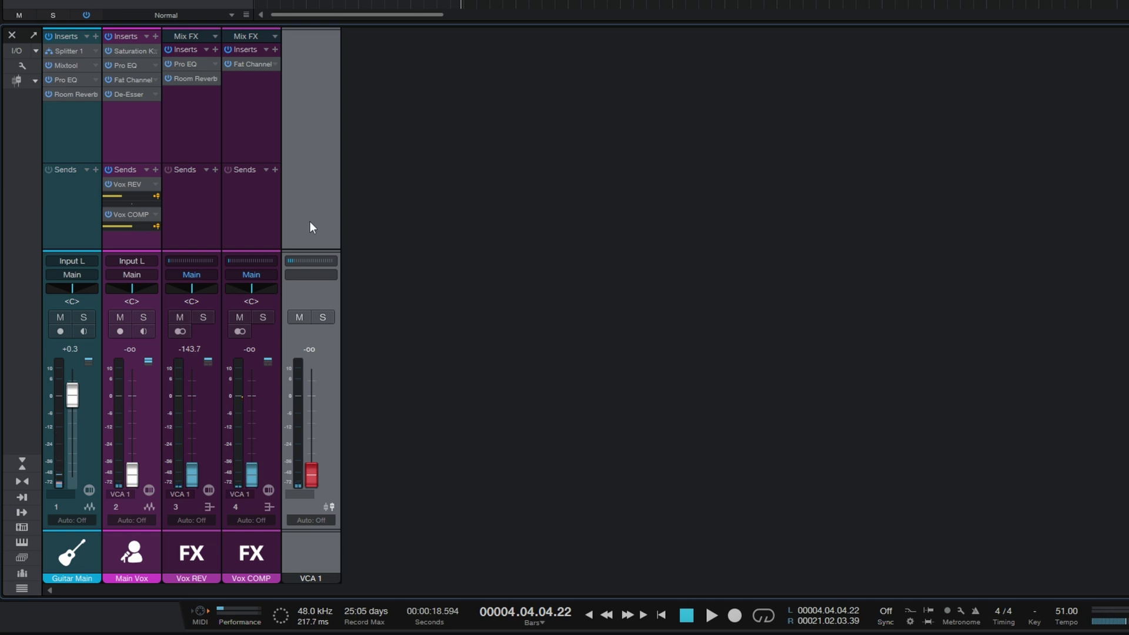
key(ctrl+z)
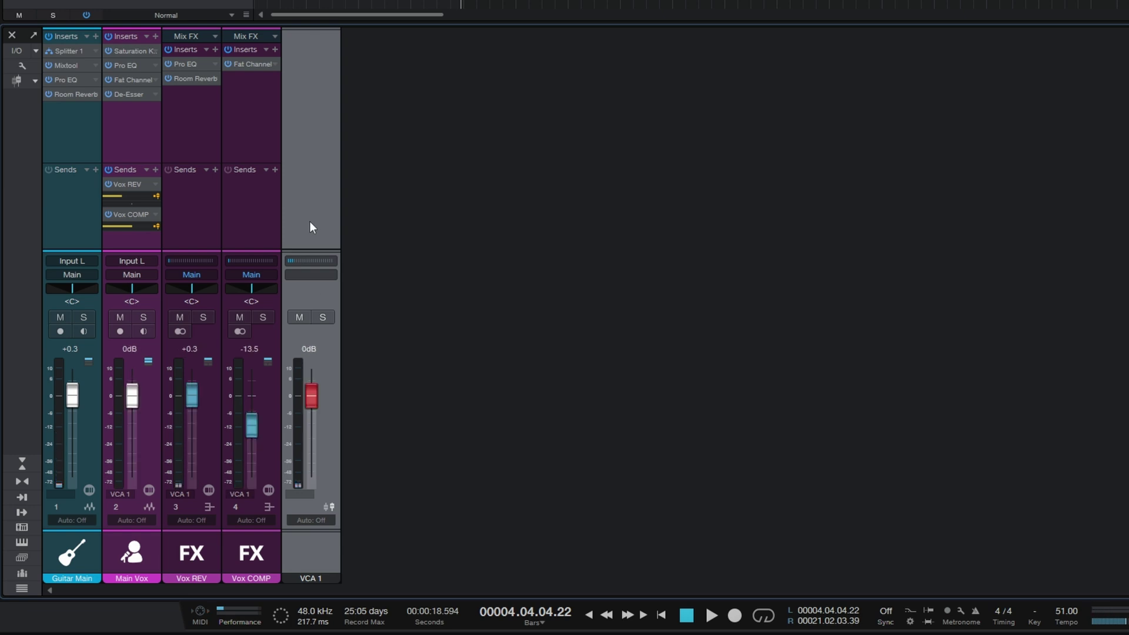
key(ctrl+z)
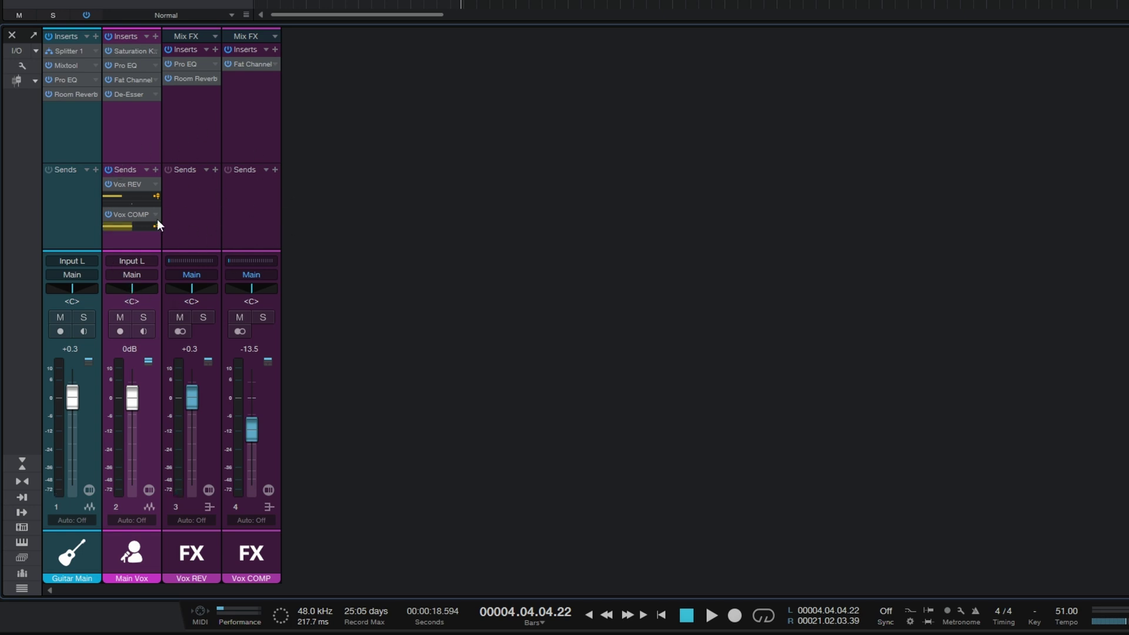
Add a bus for the Main Vox, Vox REV and Vox COMP channels.
click(143, 147)
shift+click(252, 129)
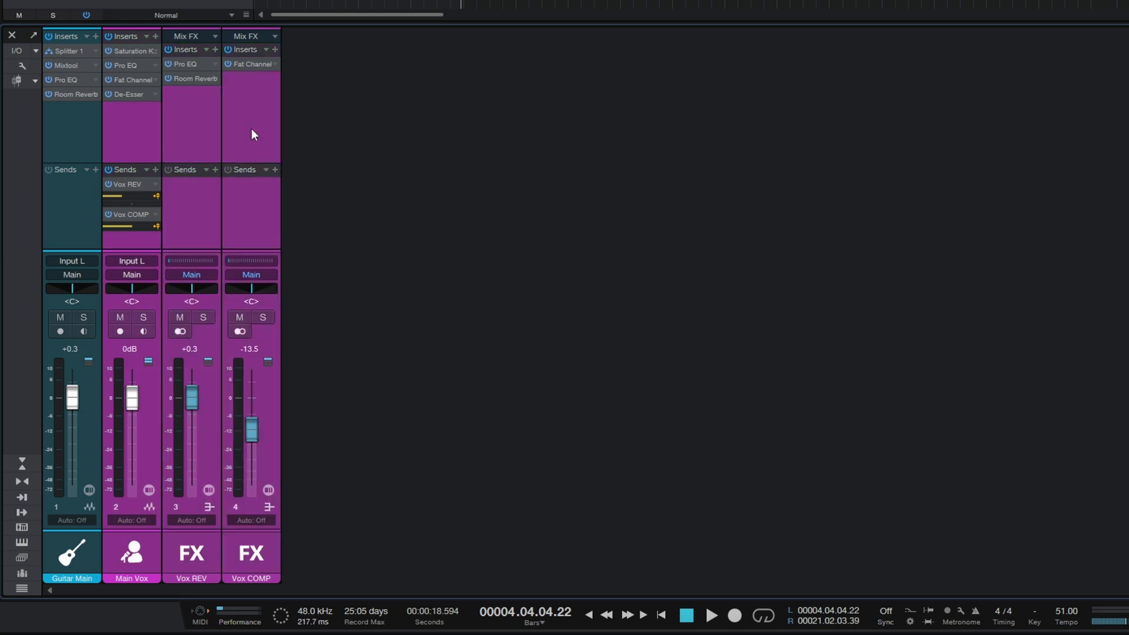
right_click(251, 137)
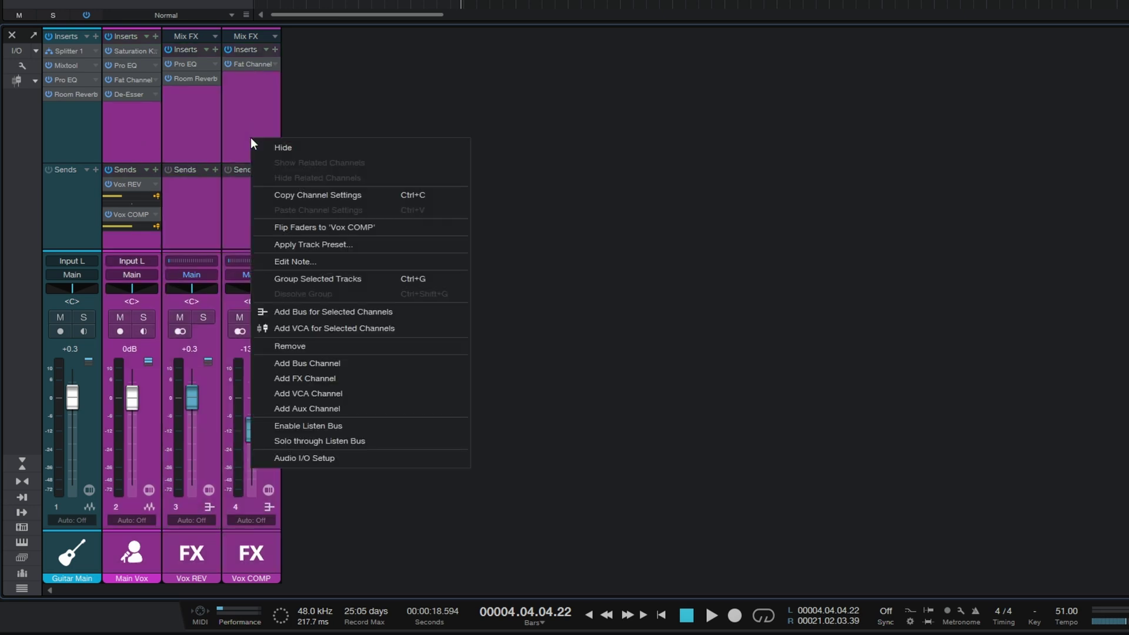
click(321, 312)
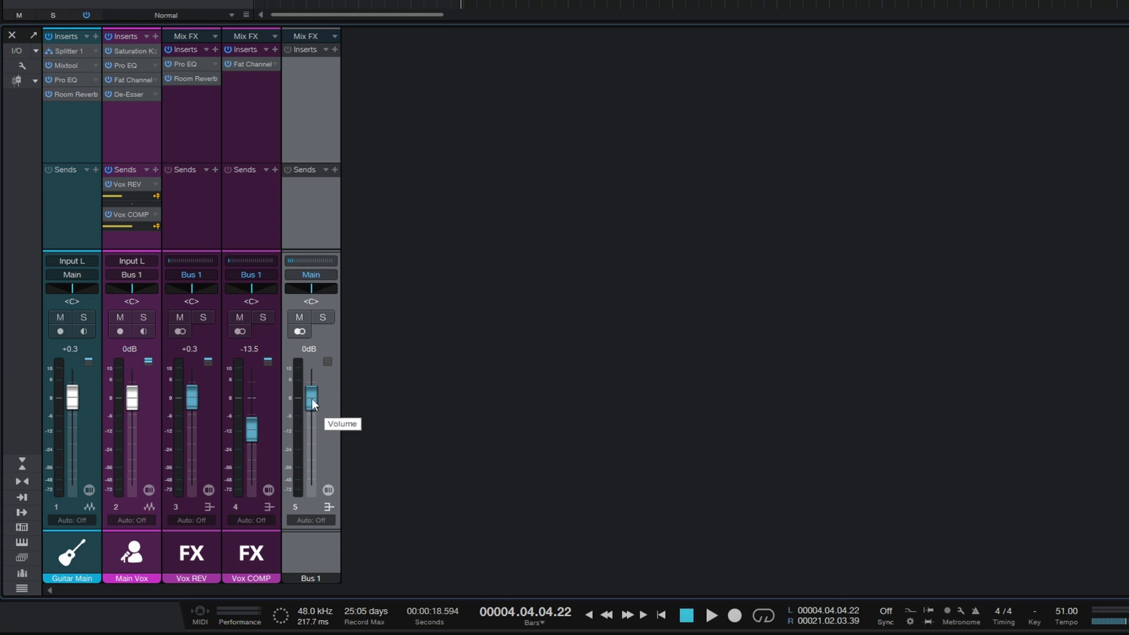
Test the new bus by playing the mix with its volume at -∞ and again at 0 dB.
drag(311, 398, 312, 494)
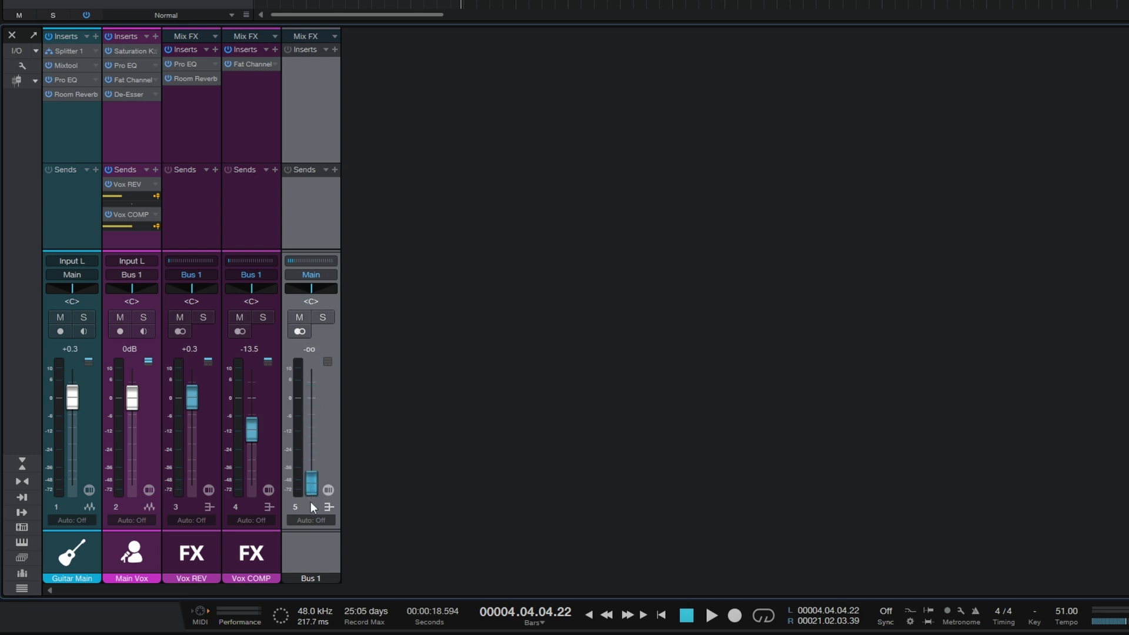
key(space)
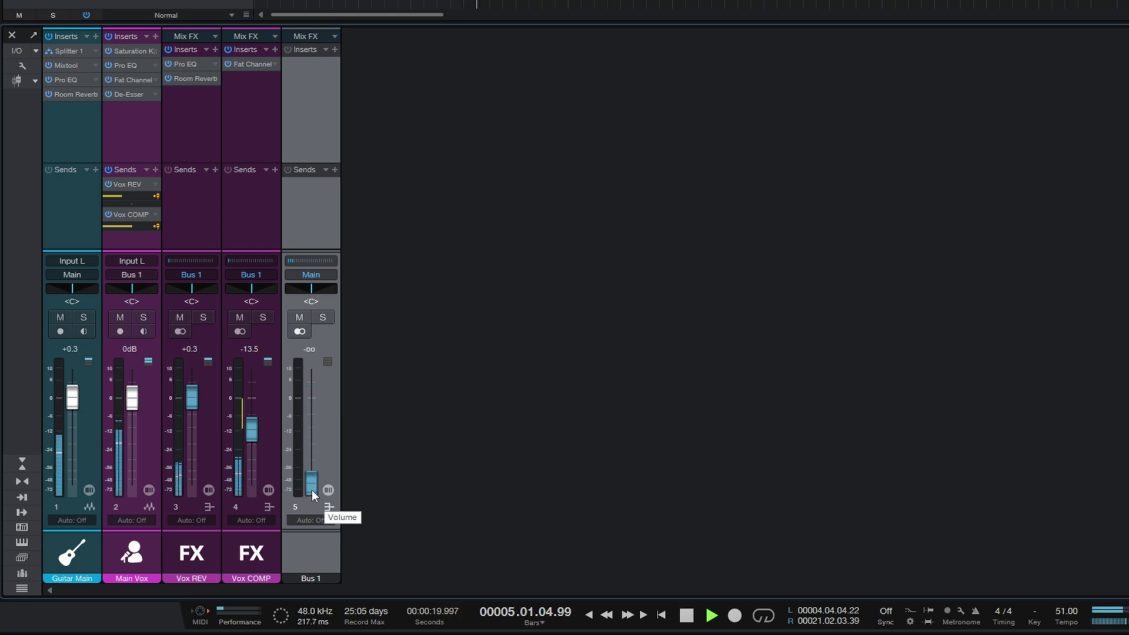
key(space)
drag(312, 489, 309, 404)
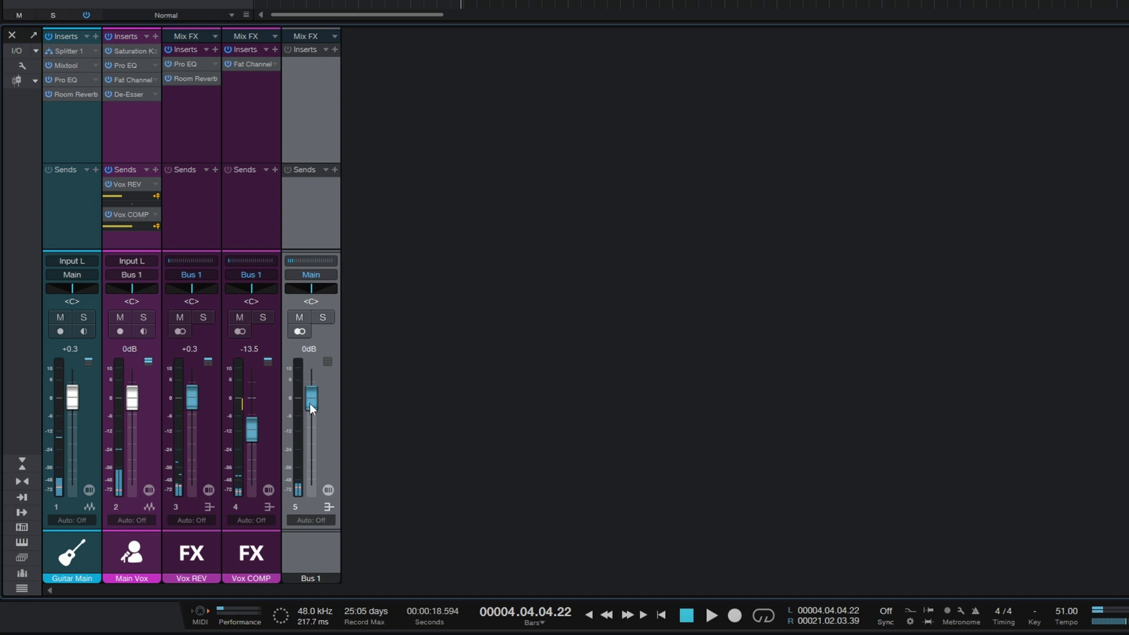
key(space)
key(space)
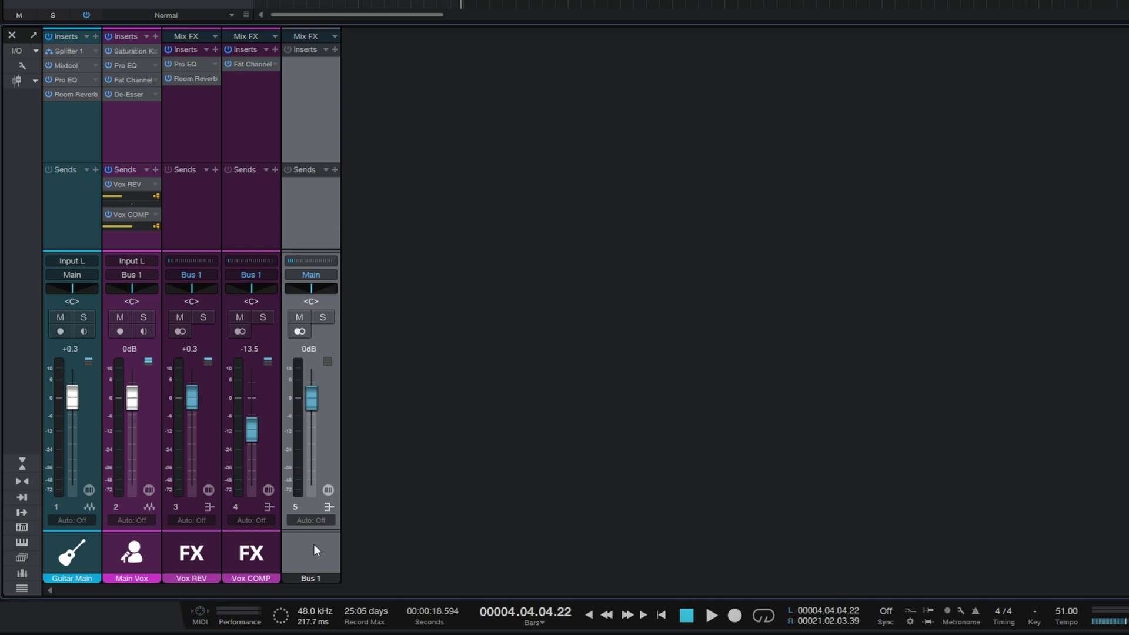
Rename the new bus VOX MAIN and colour its channel red.
double_click(308, 578)
text(VOX)
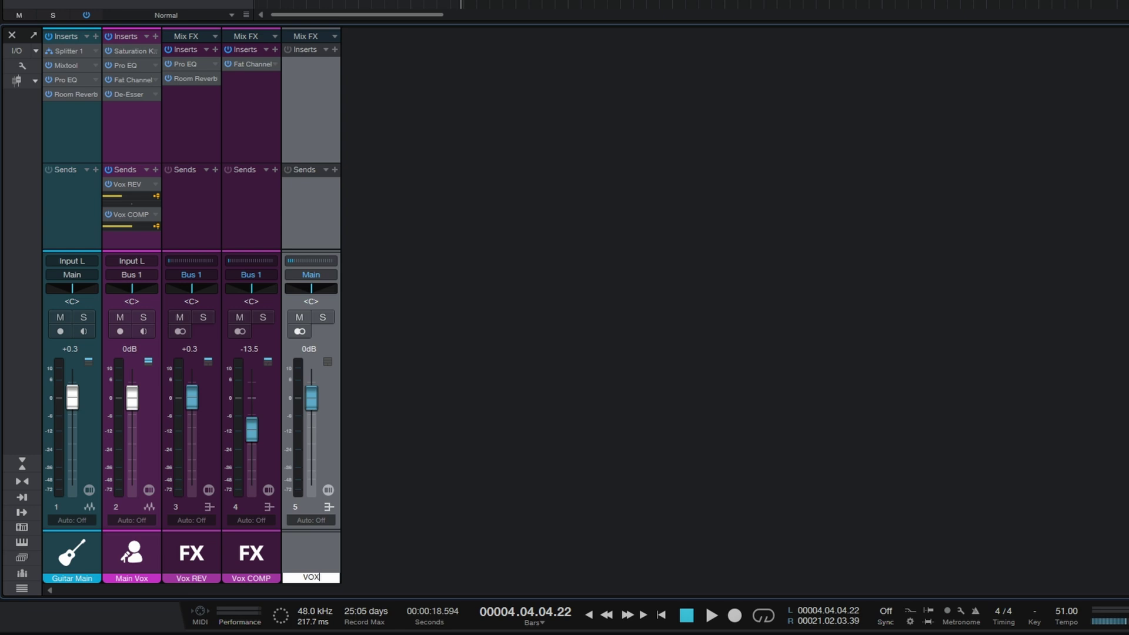
text( MAIN)
key(Return)
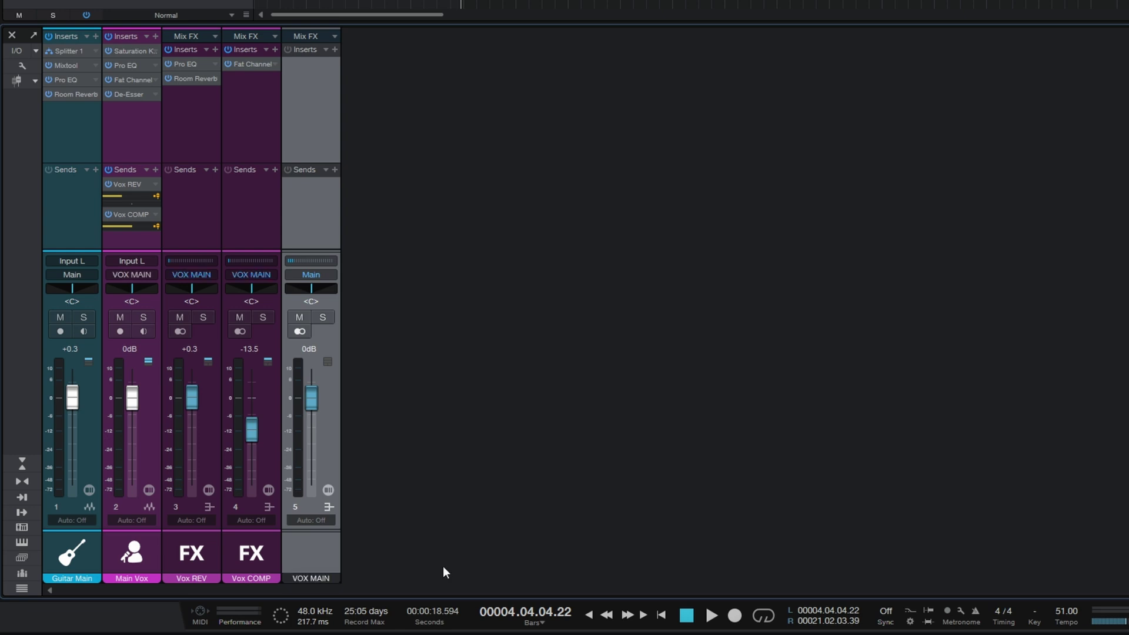
click(319, 574)
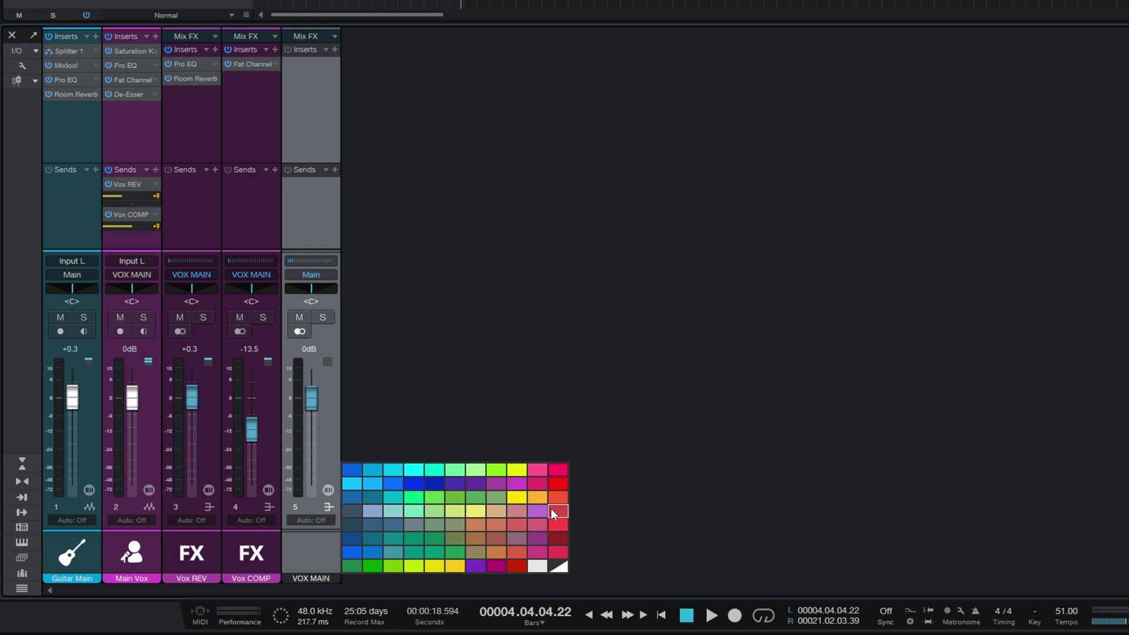
click(557, 484)
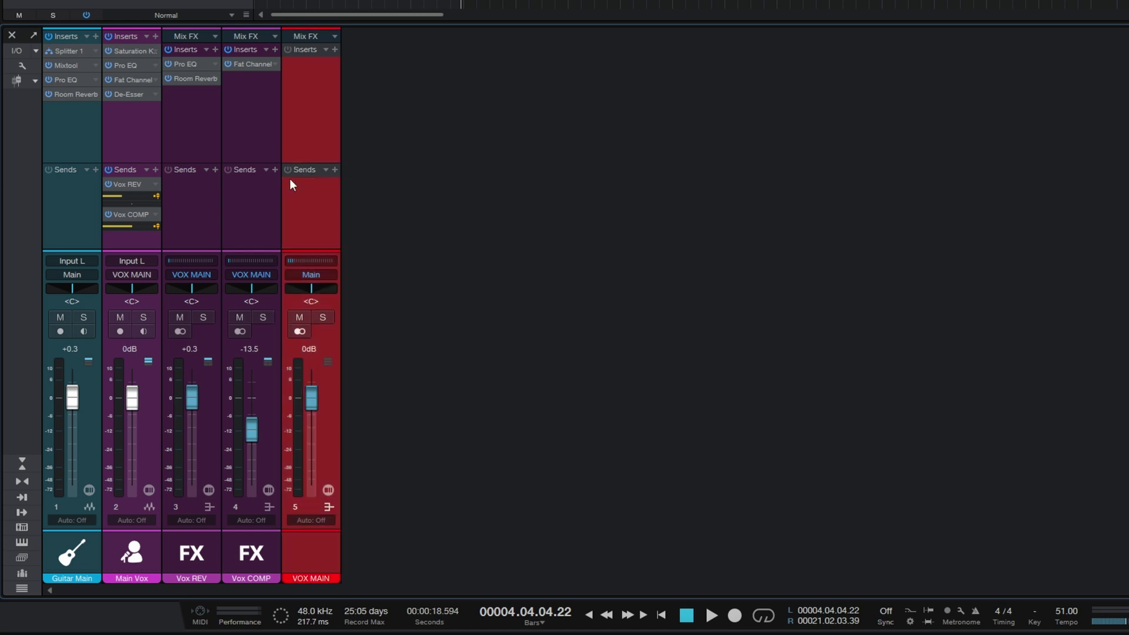
click(128, 143)
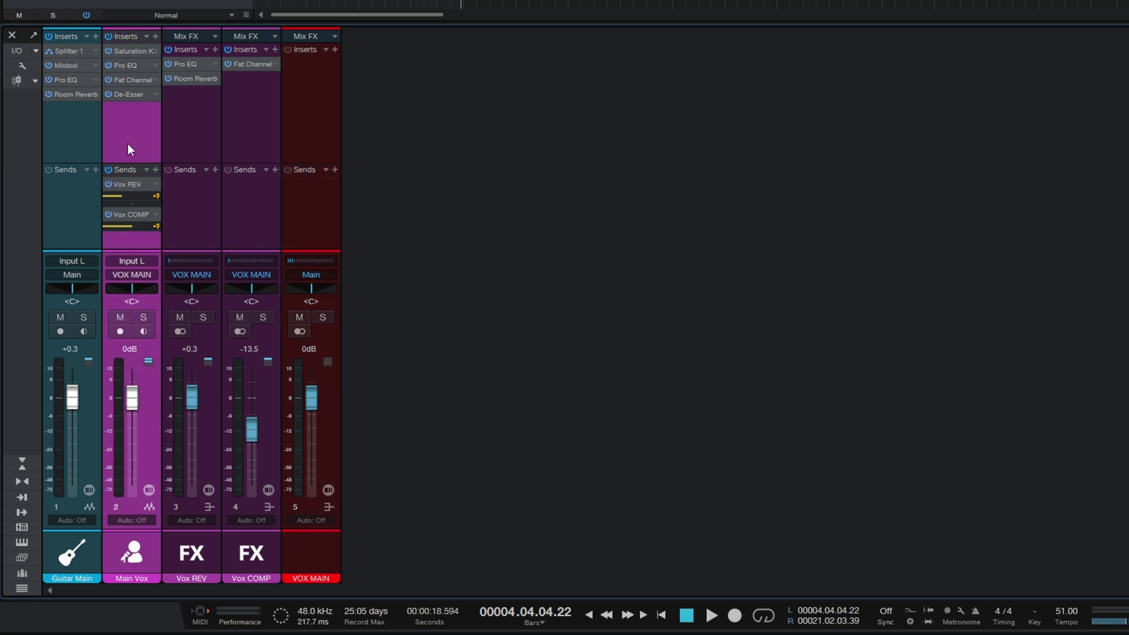
click(182, 133)
click(248, 129)
click(304, 116)
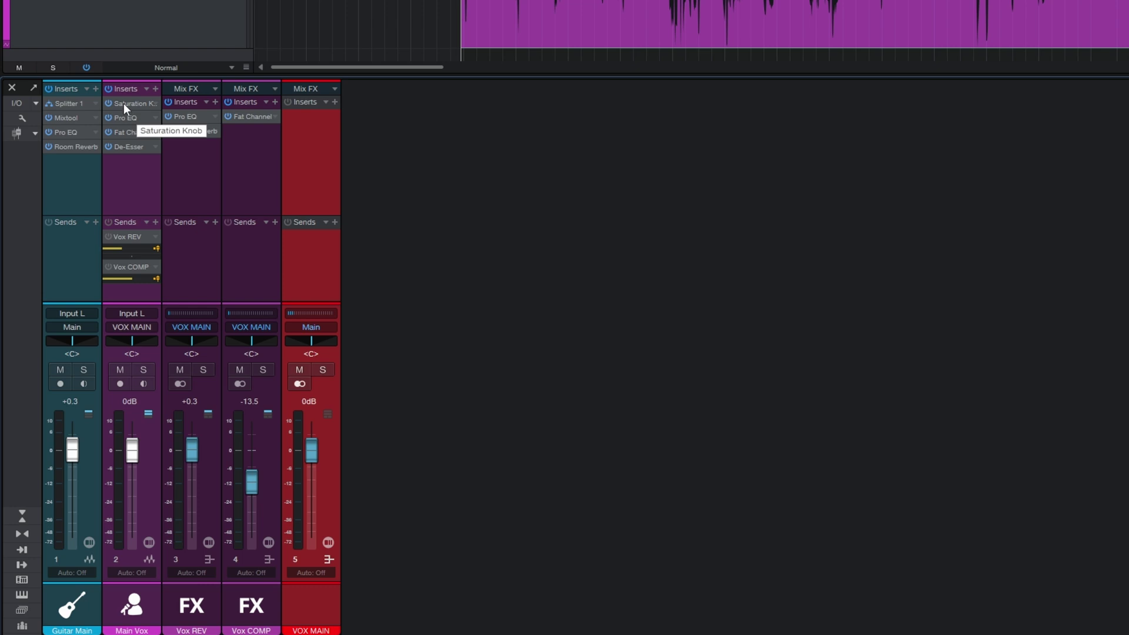
Review the Saturation Knob, Pro EQ, Fat Channel and De-Esser settings in the Main Vox insert chain.
double_click(123, 103)
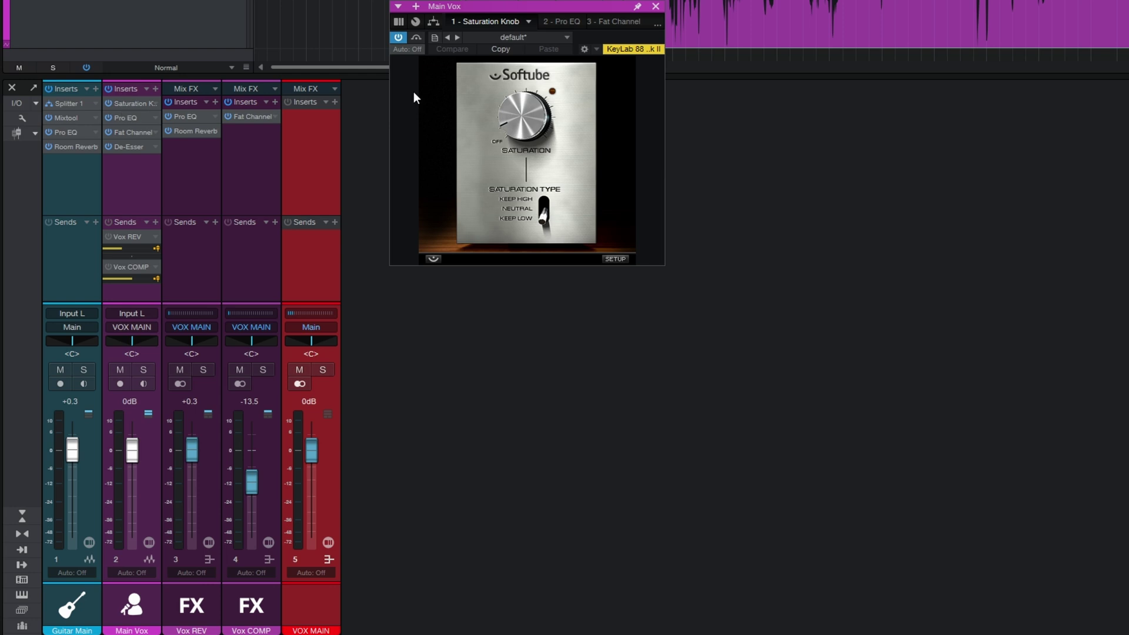
click(556, 22)
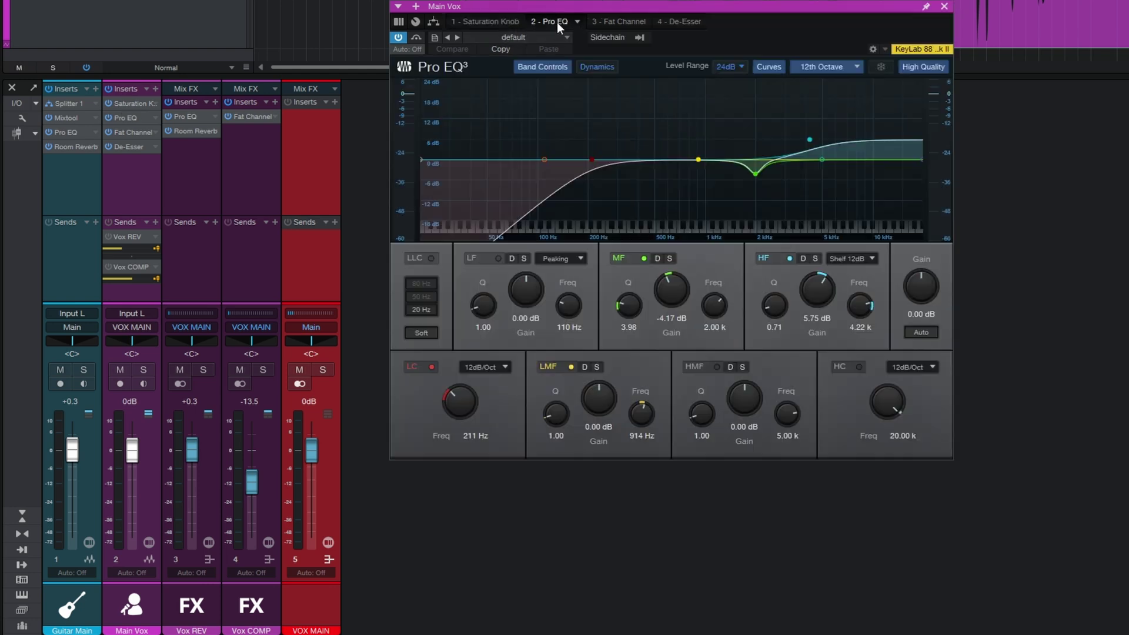
click(608, 23)
click(686, 21)
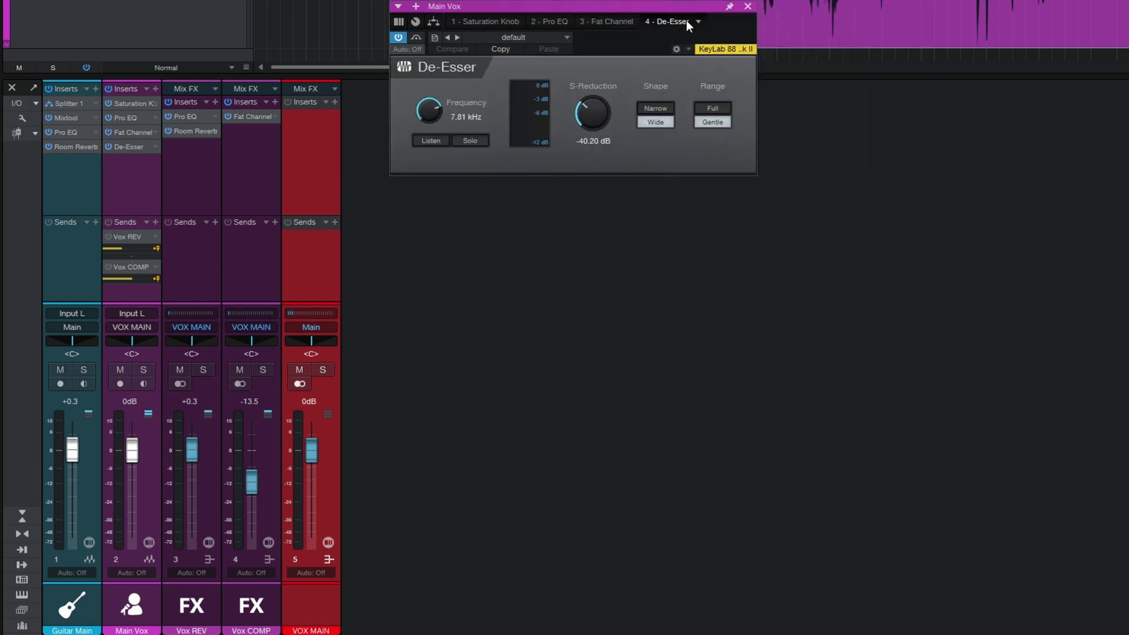
click(611, 21)
click(553, 21)
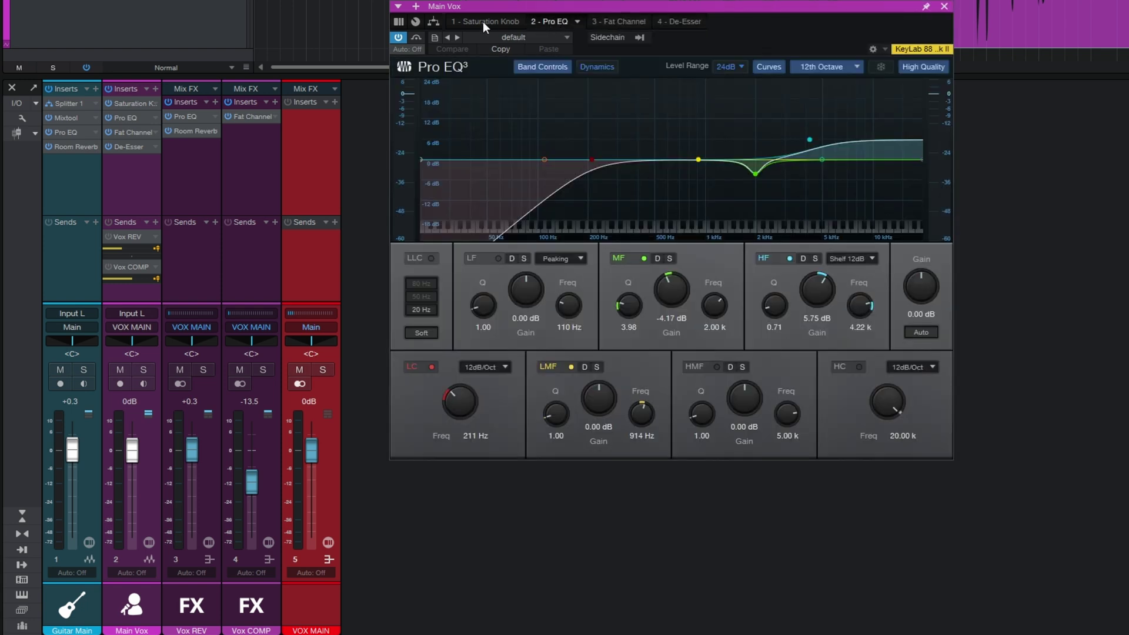
click(483, 22)
click(559, 21)
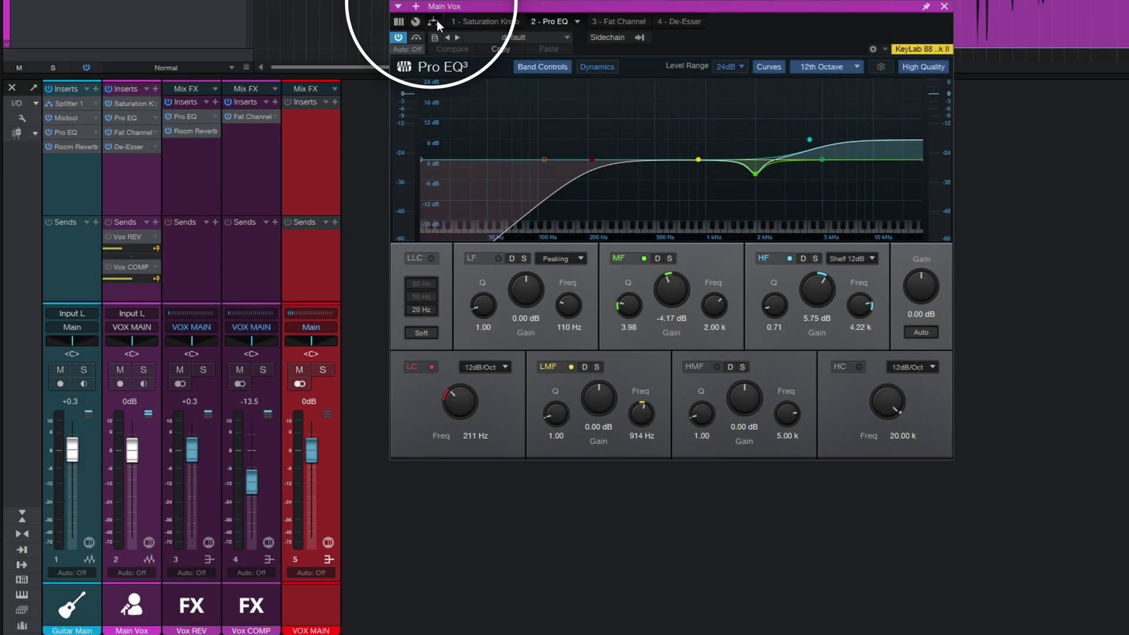
Show the Main Vox insert routing and add a Splitter after the De-Esser.
click(434, 22)
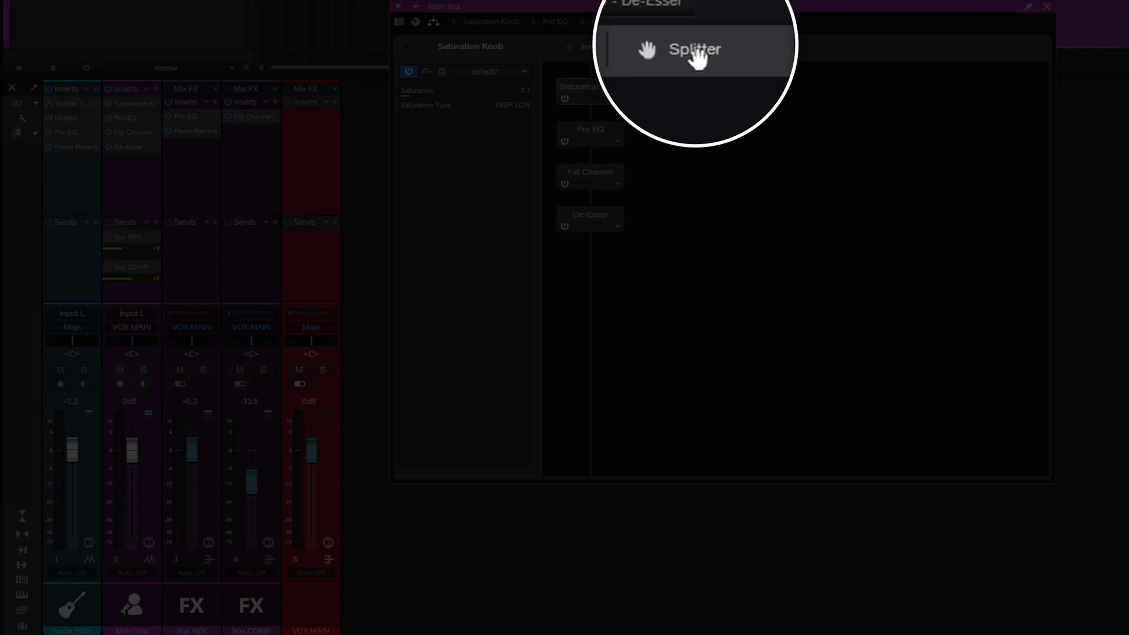
drag(697, 49, 593, 242)
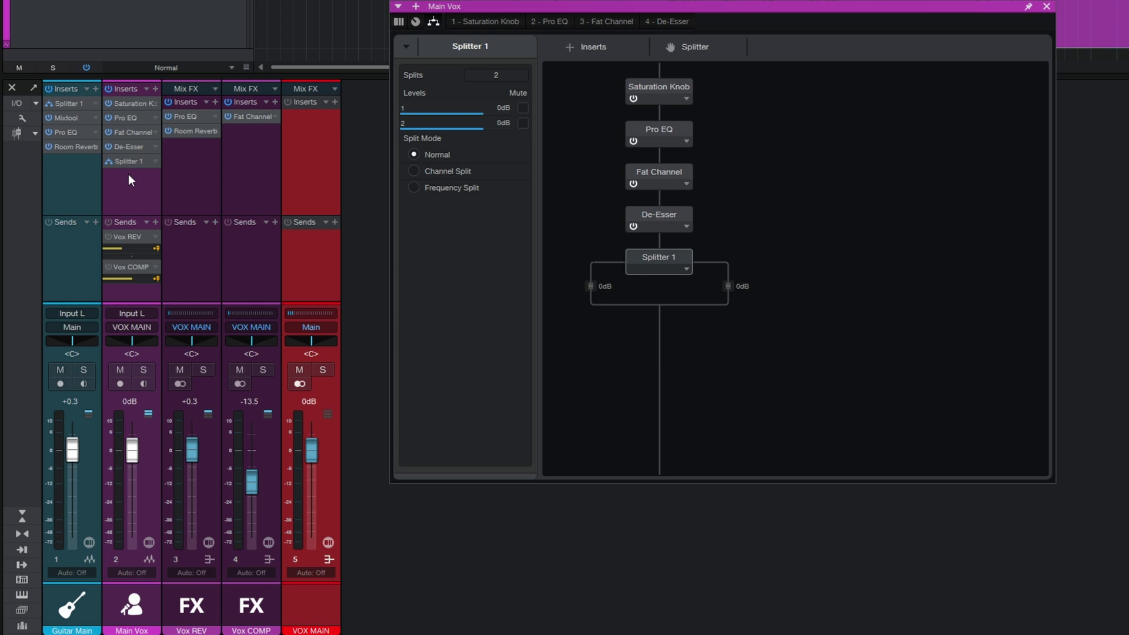
click(156, 89)
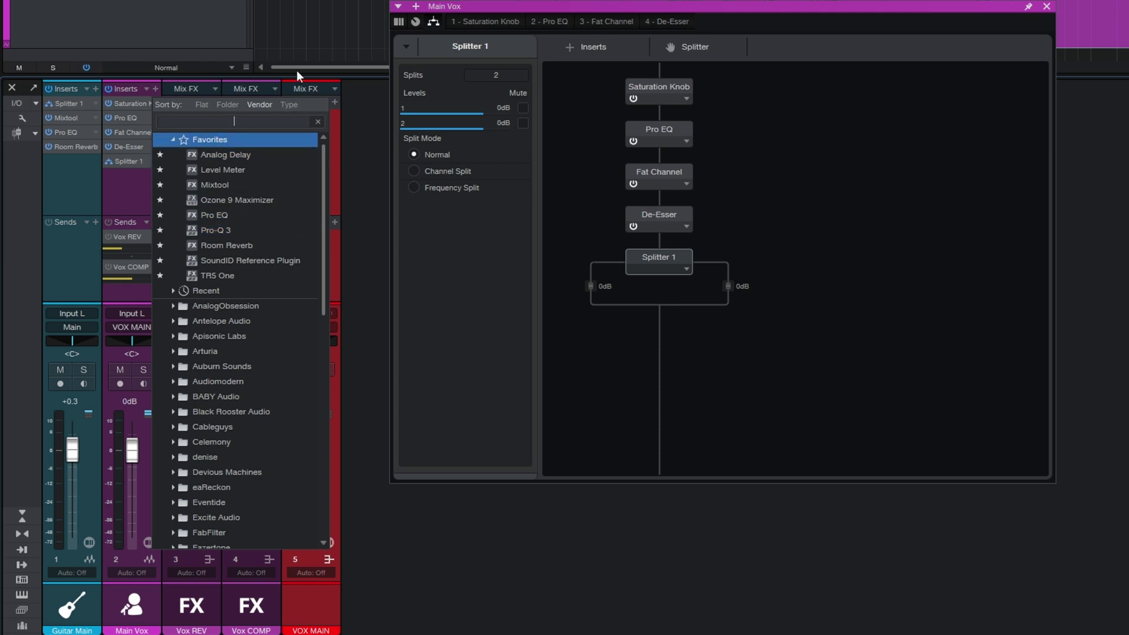
click(357, 99)
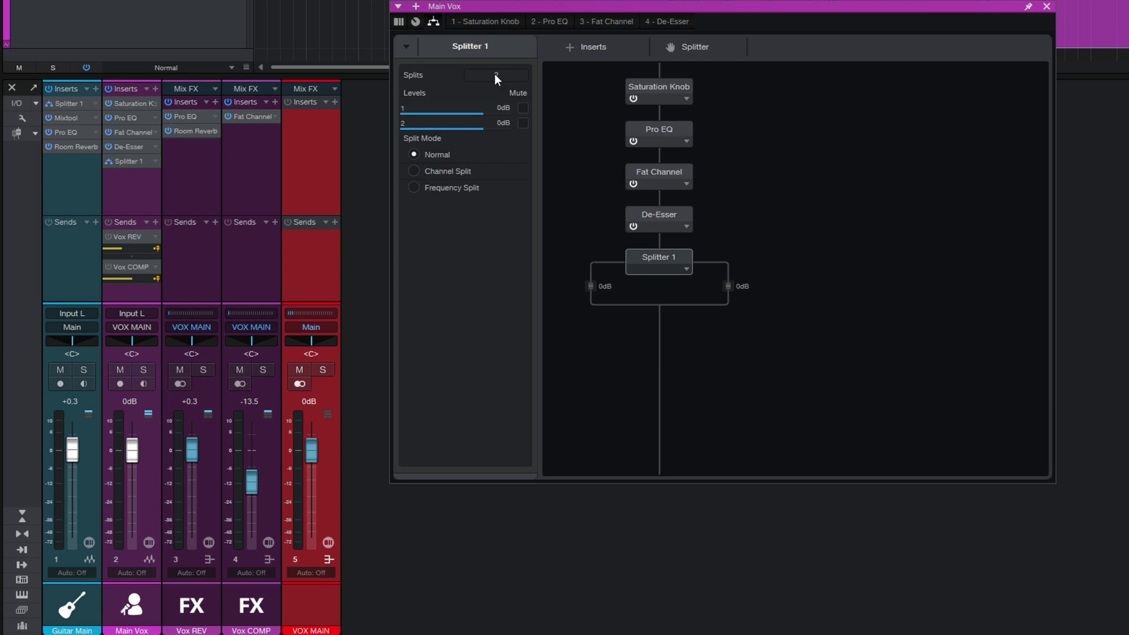
Set the Main Vox splitter to 3 splits and copy Vox COMP's Fat Channel onto its first branch.
double_click(513, 79)
key(Return)
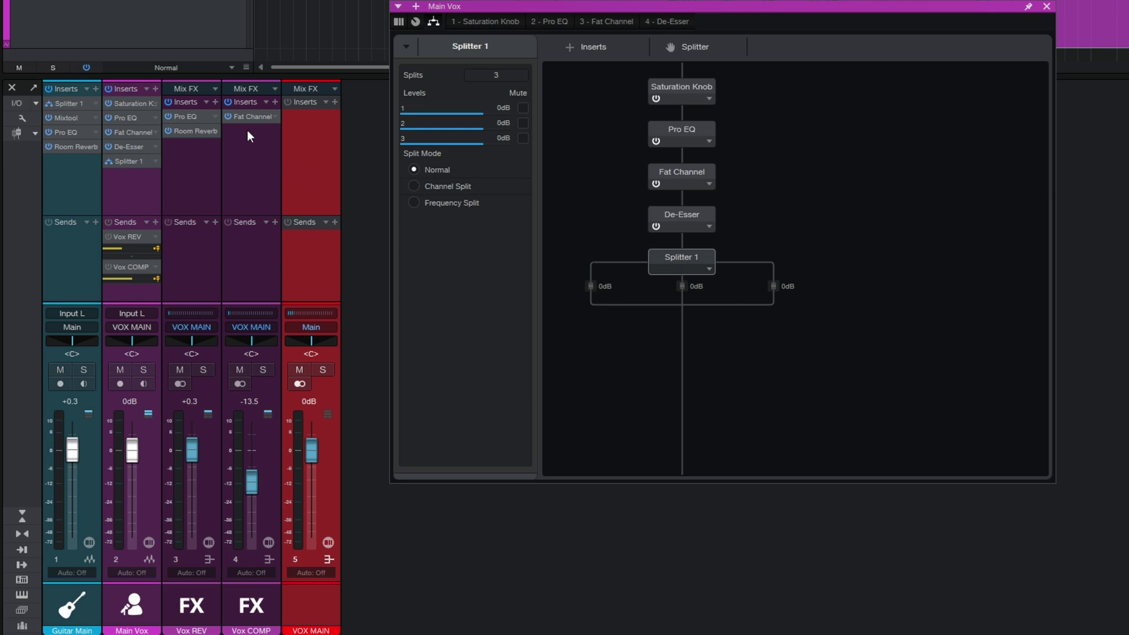
drag(249, 116, 598, 287)
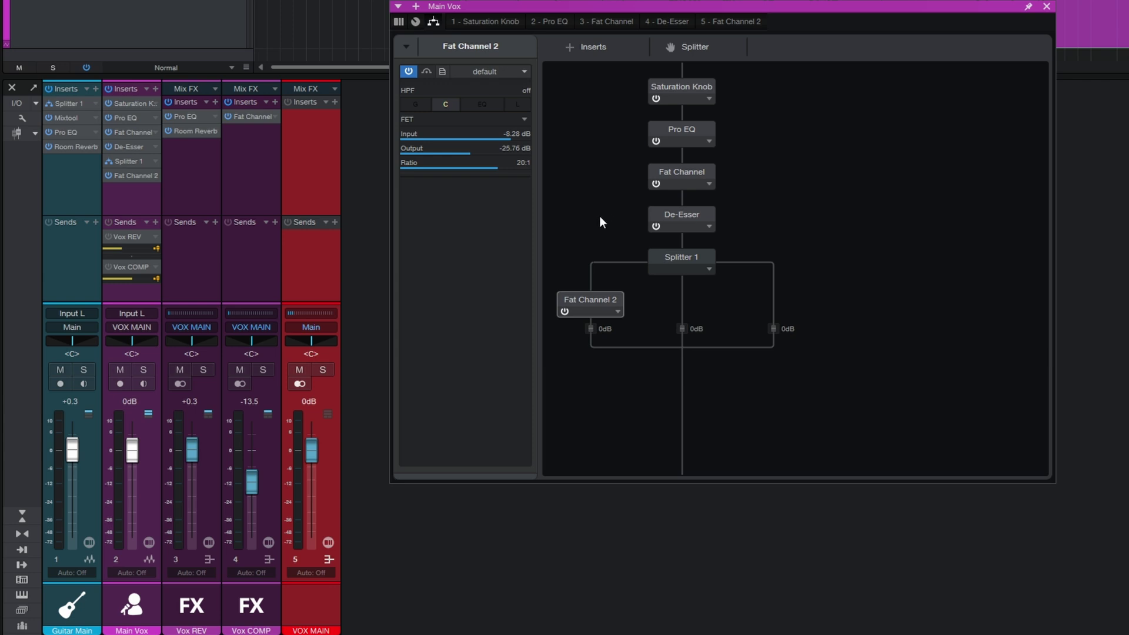
click(681, 262)
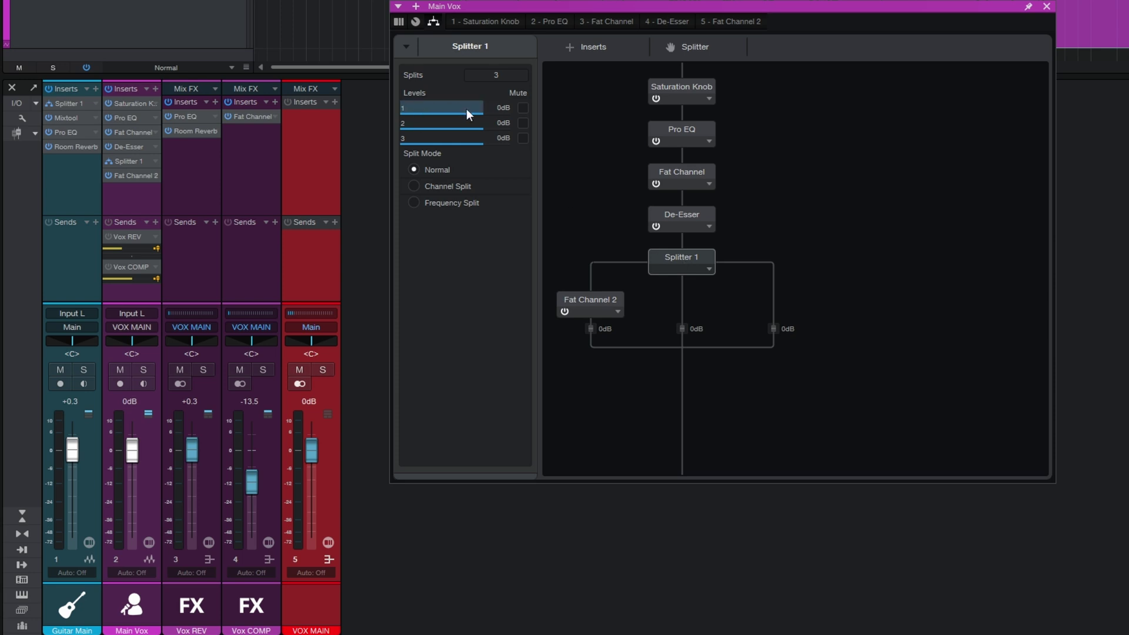
Lower the level of the Main Vox splitter's first branch, which holds Fat Channel 2, to -13.2 dB.
mouse_move(485, 103)
mouse_down()
mouse_move(425, 105)
mouse_move(467, 107)
mouse_up()
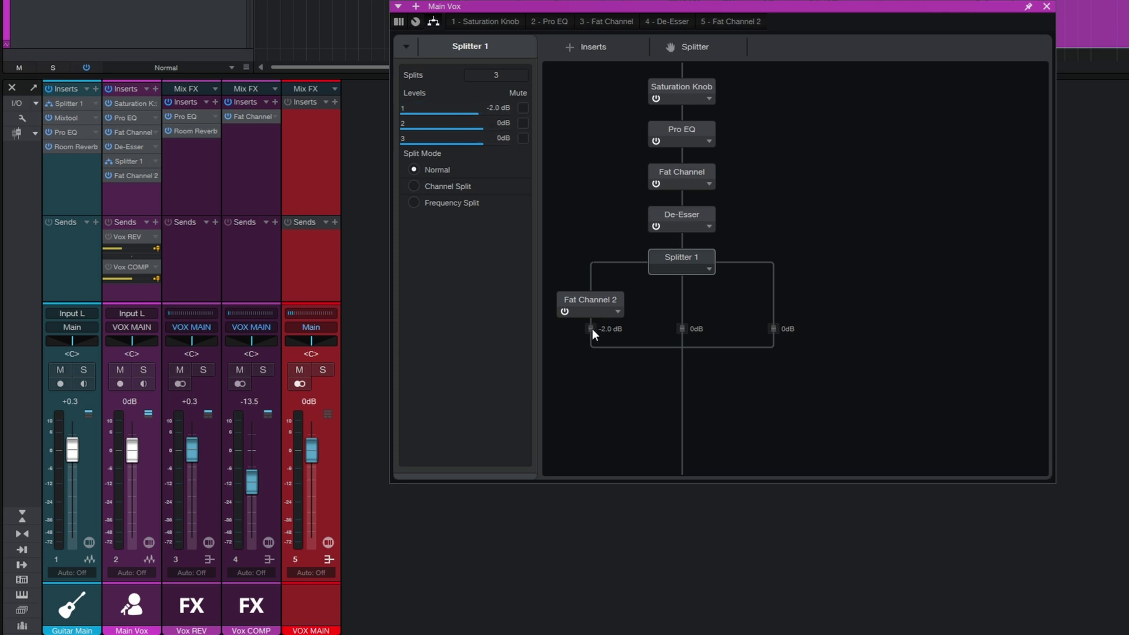
drag(592, 329, 595, 416)
click(523, 107)
Copy Vox REV's Pro EQ and Room Reverb, in that order, onto the third branch of the Main Vox splitter.
drag(182, 116, 779, 294)
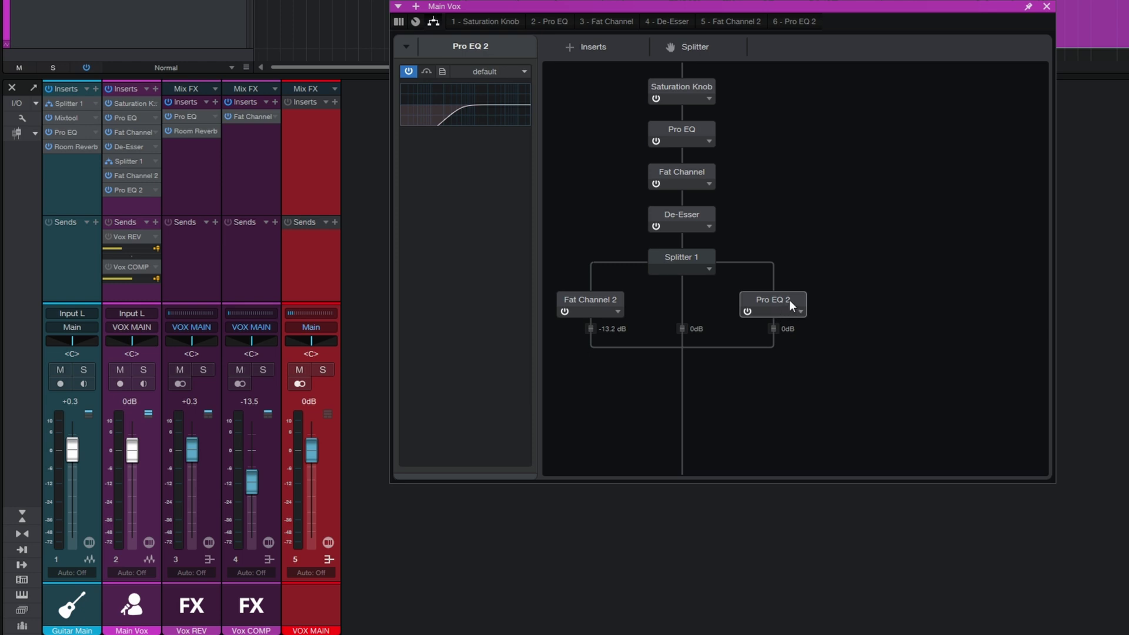
drag(185, 131, 775, 330)
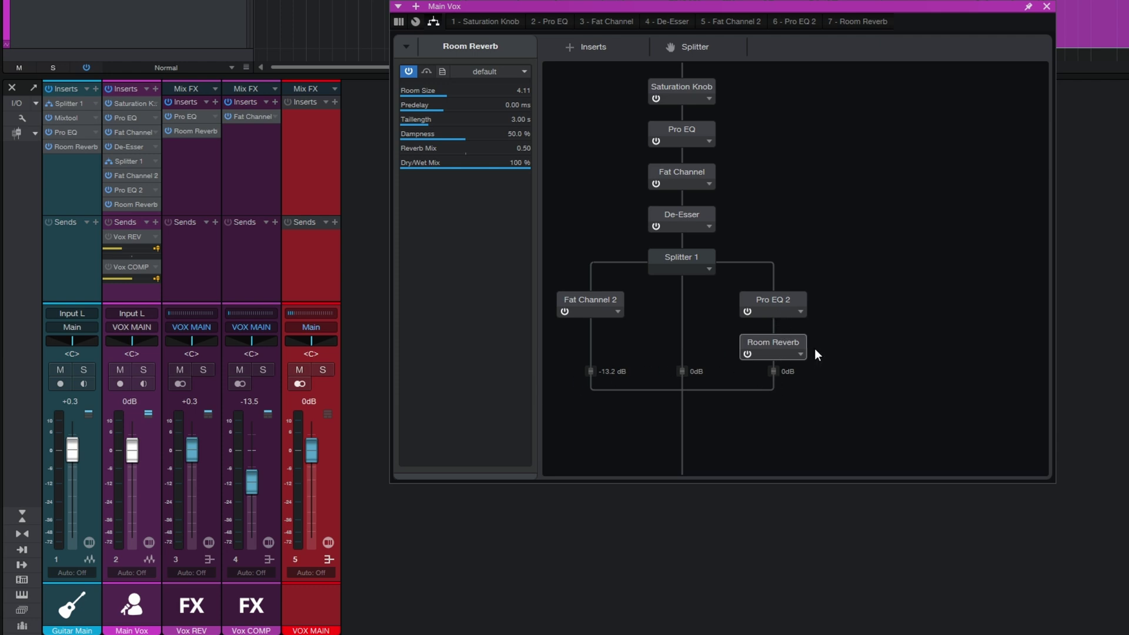
click(181, 252)
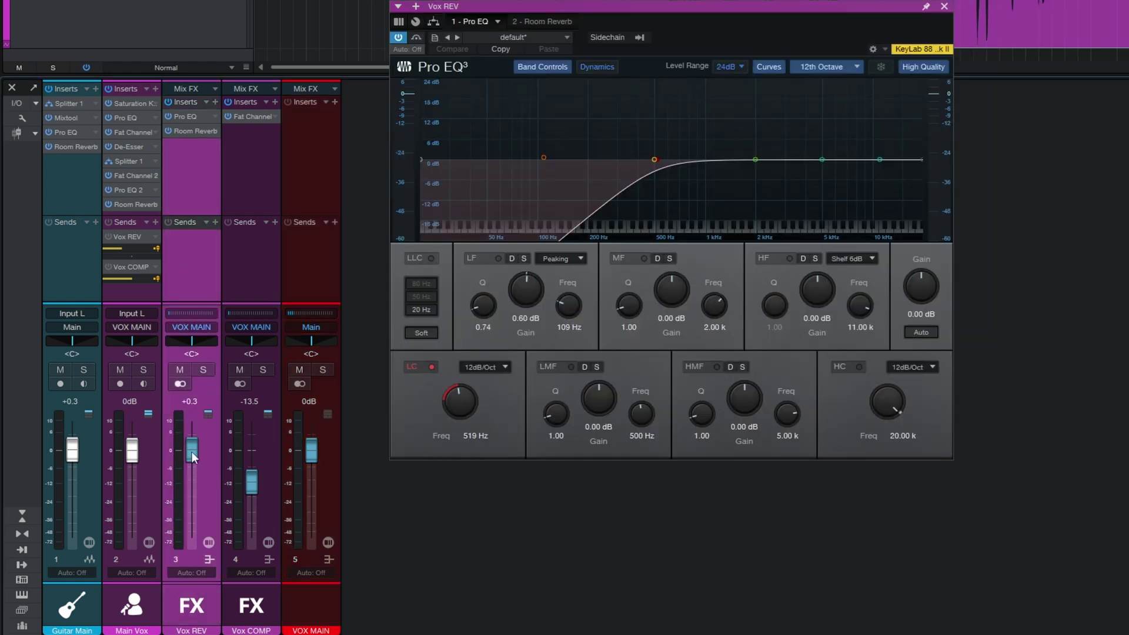
double_click(127, 160)
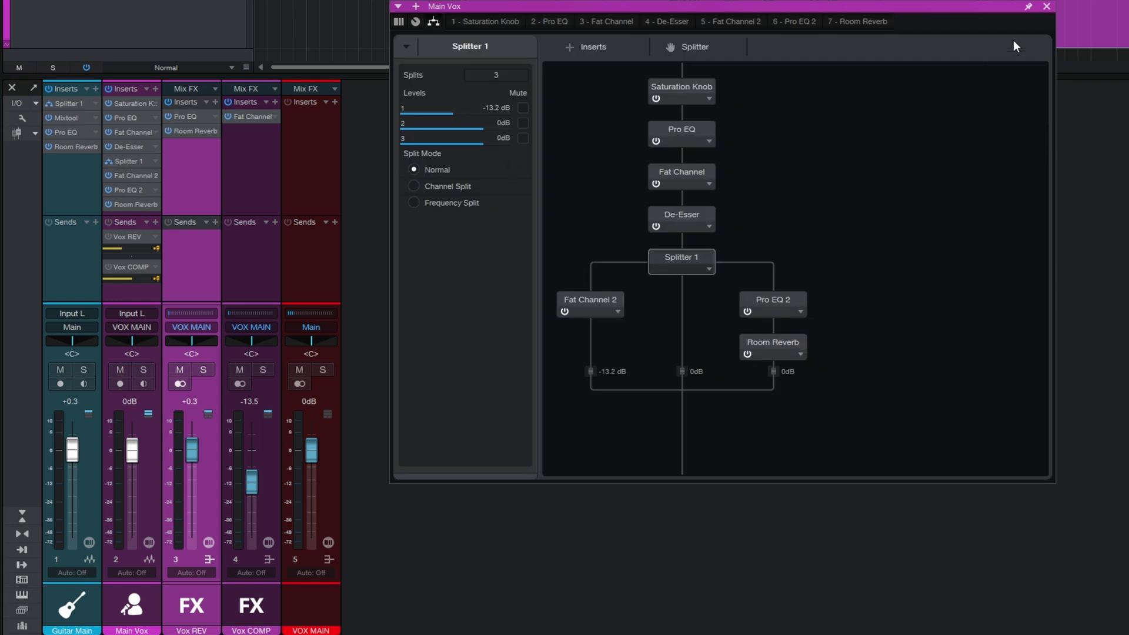
Pin the Main Vox window open and add a Mixtool ahead of Pro EQ 2 on the splitter's third branch.
click(1028, 7)
click(571, 48)
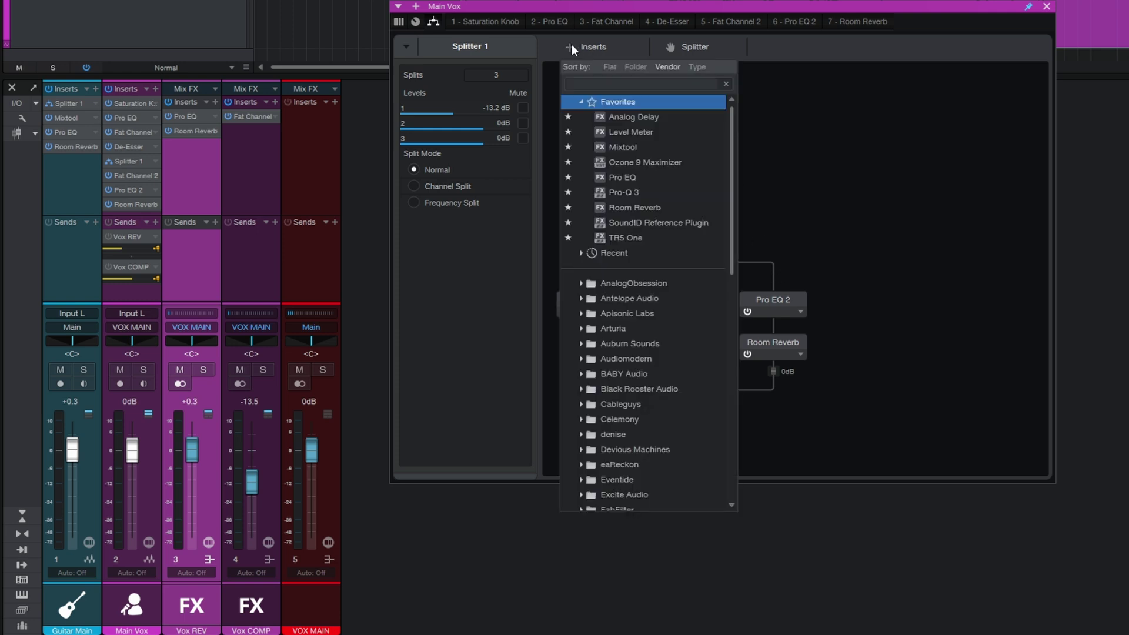
click(632, 147)
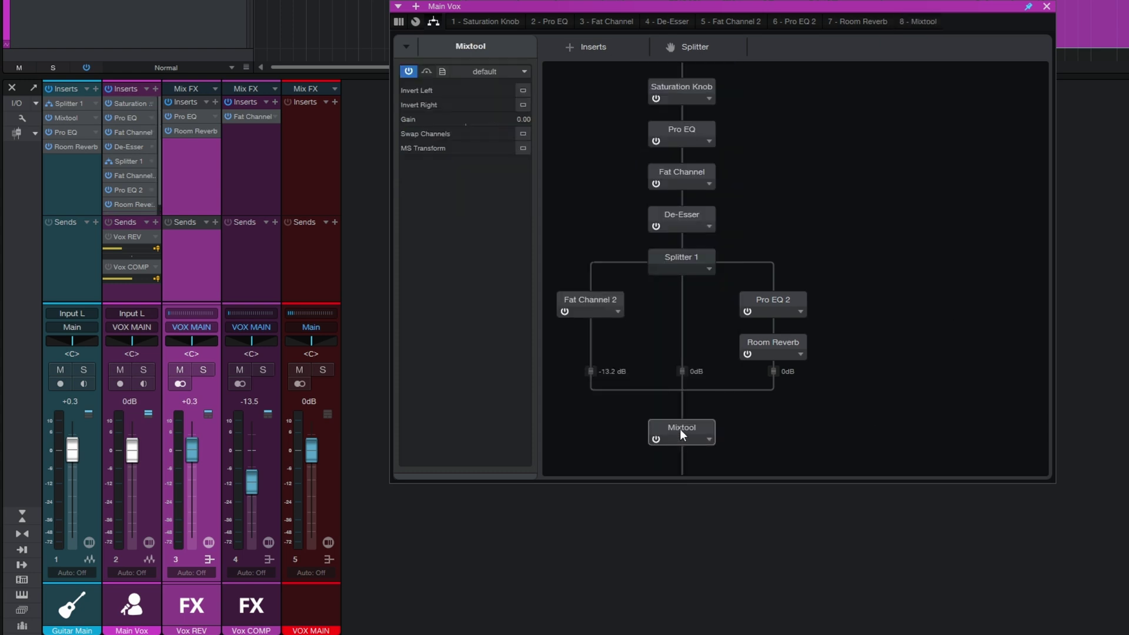
drag(680, 429, 793, 284)
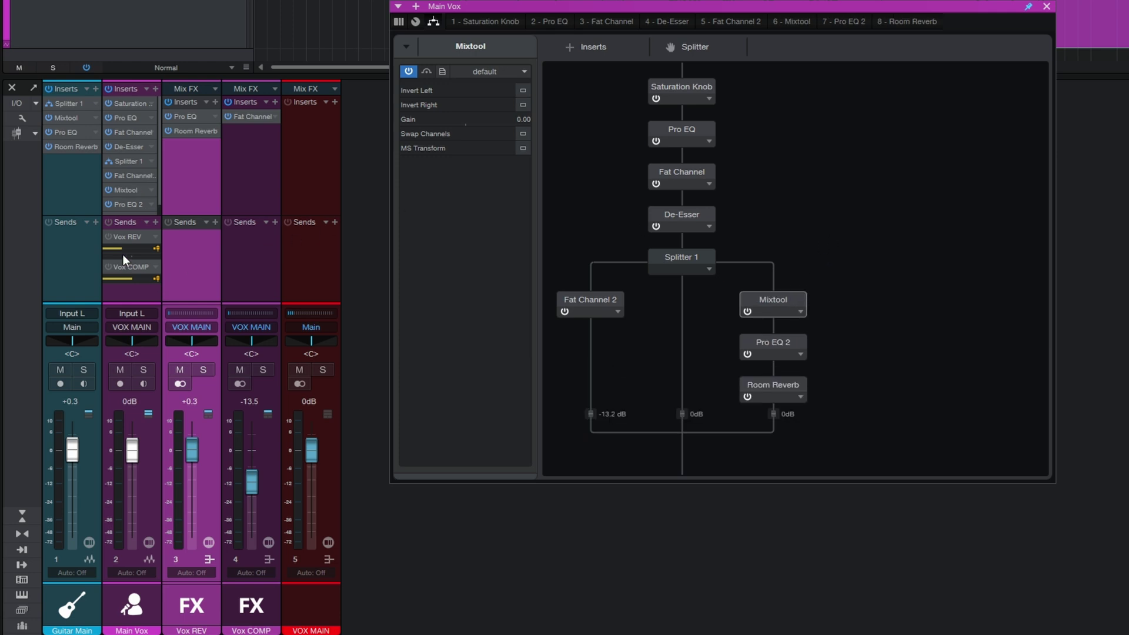
Set the gain of the third branch's Mixtool to -19.54 dB to match the Vox REV send level.
mouse_move(122, 253)
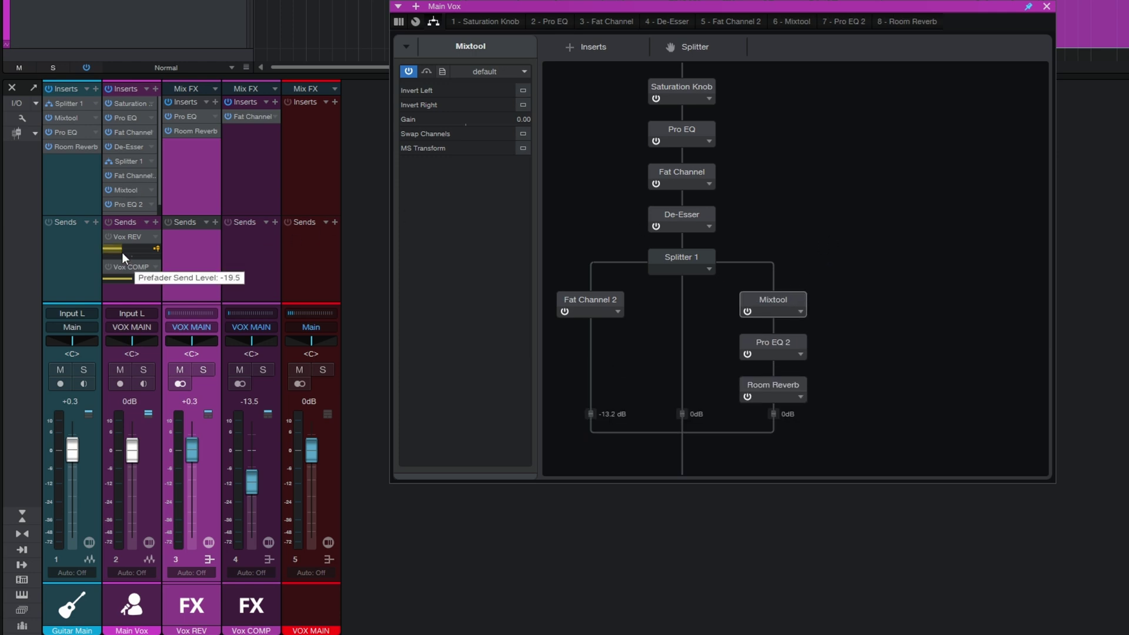
double_click(775, 298)
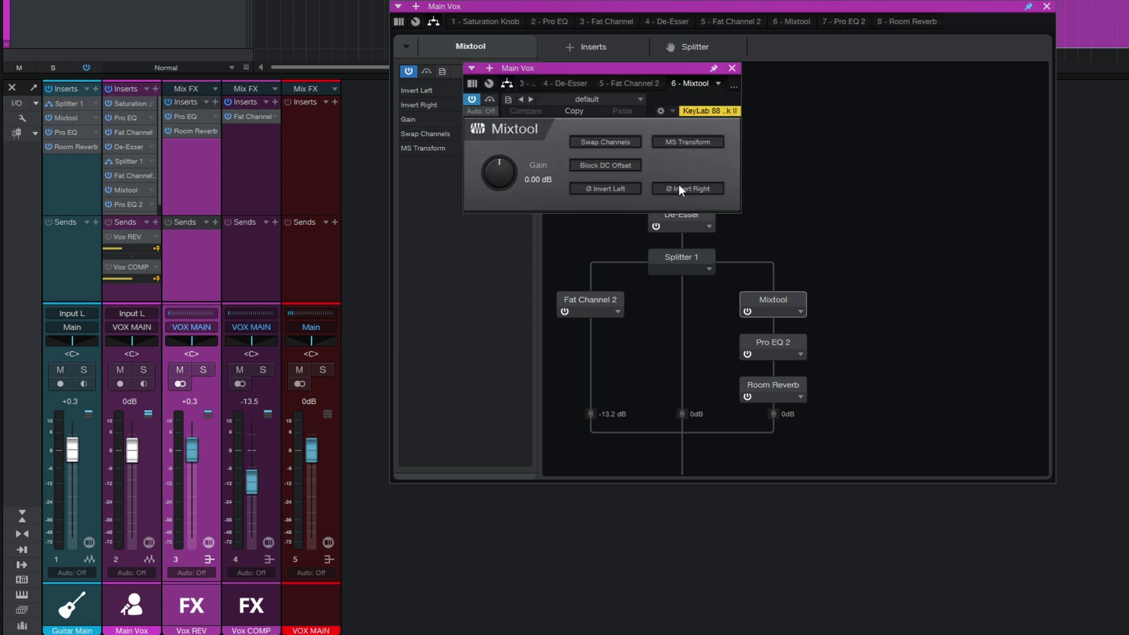
drag(497, 171, 498, 189)
click(732, 68)
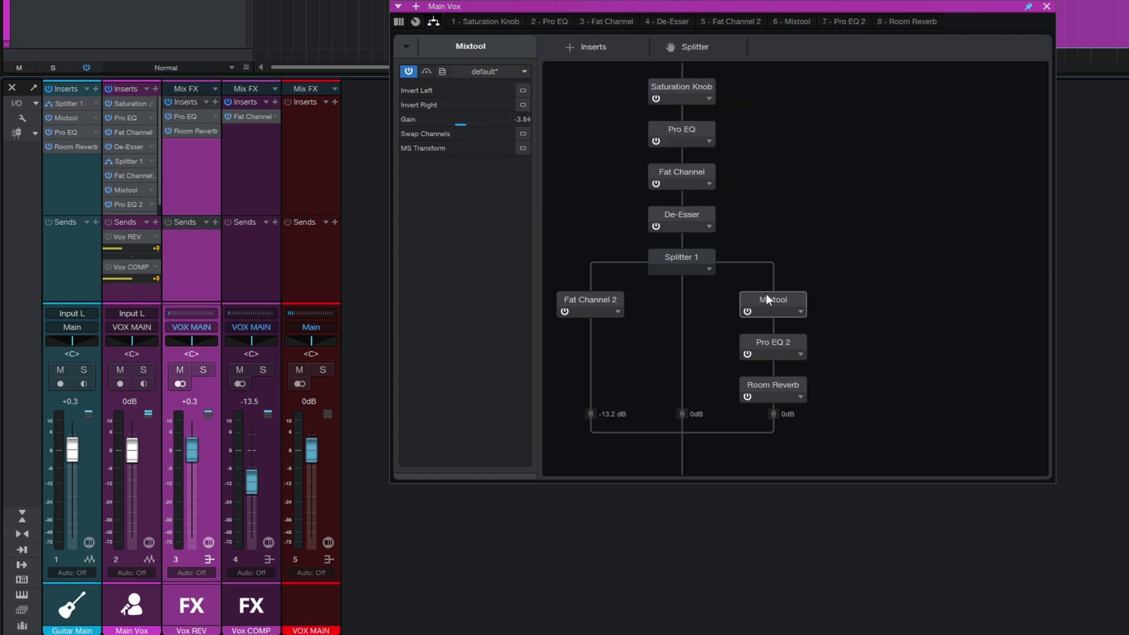
drag(461, 122, 430, 121)
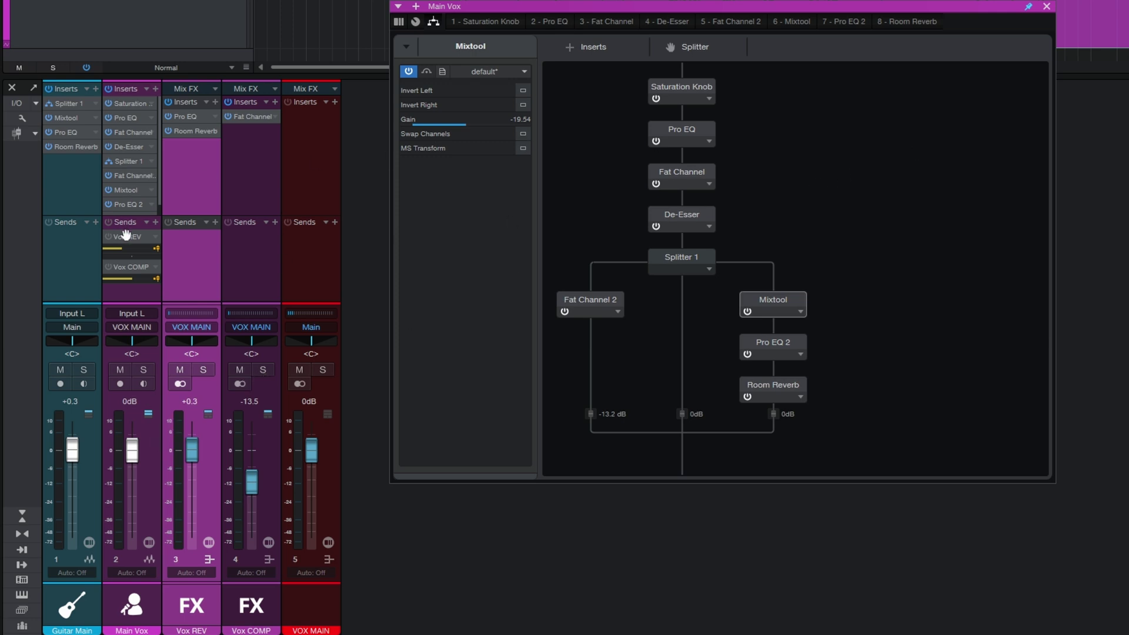
Remove the VOX MAIN bus and the Vox COMP and Vox REV effect channels from the mixer.
click(311, 186)
right_click(309, 181)
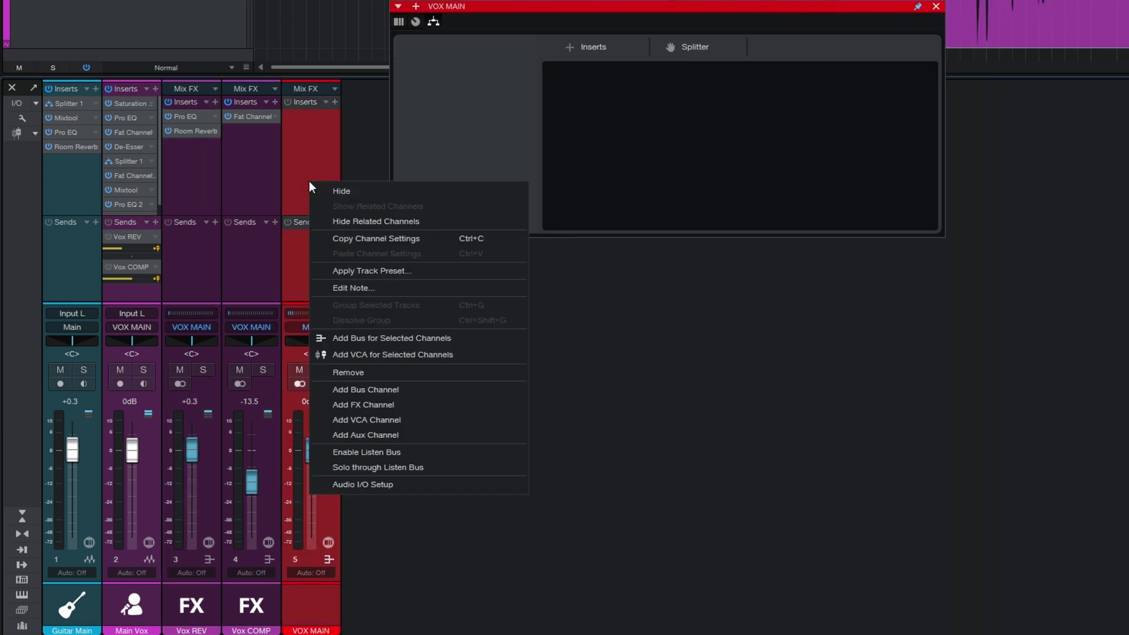
click(352, 371)
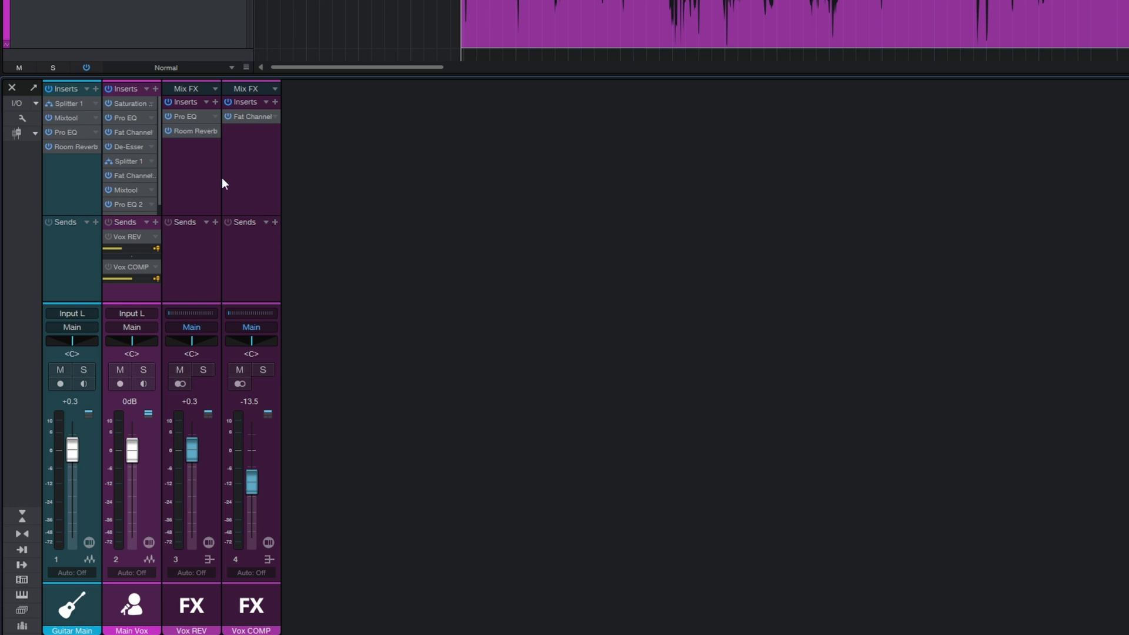
click(255, 176)
right_click(256, 177)
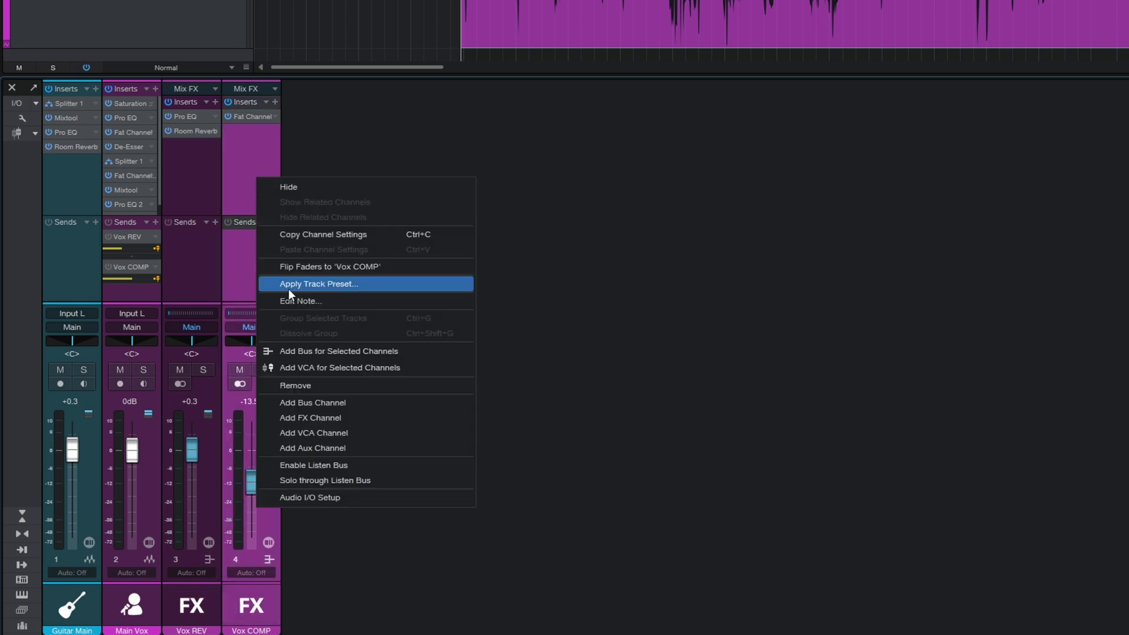
click(297, 391)
right_click(194, 182)
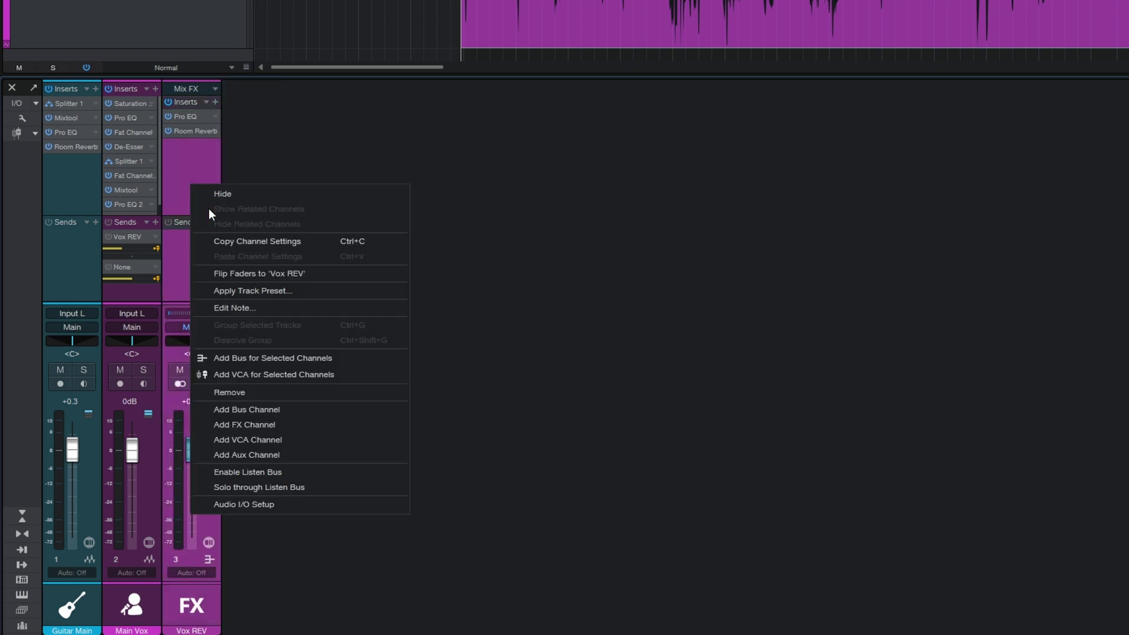
click(238, 389)
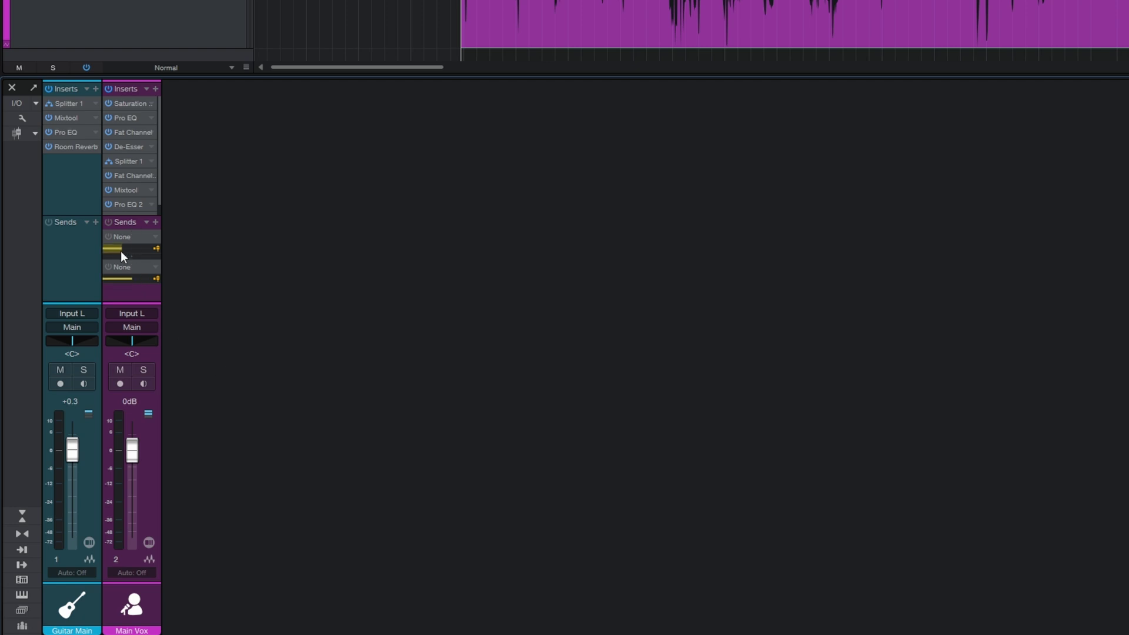
Raise the Main Vox fader to +2.6 dB and play back the mix through the splitter.
drag(134, 447, 135, 447)
key(space)
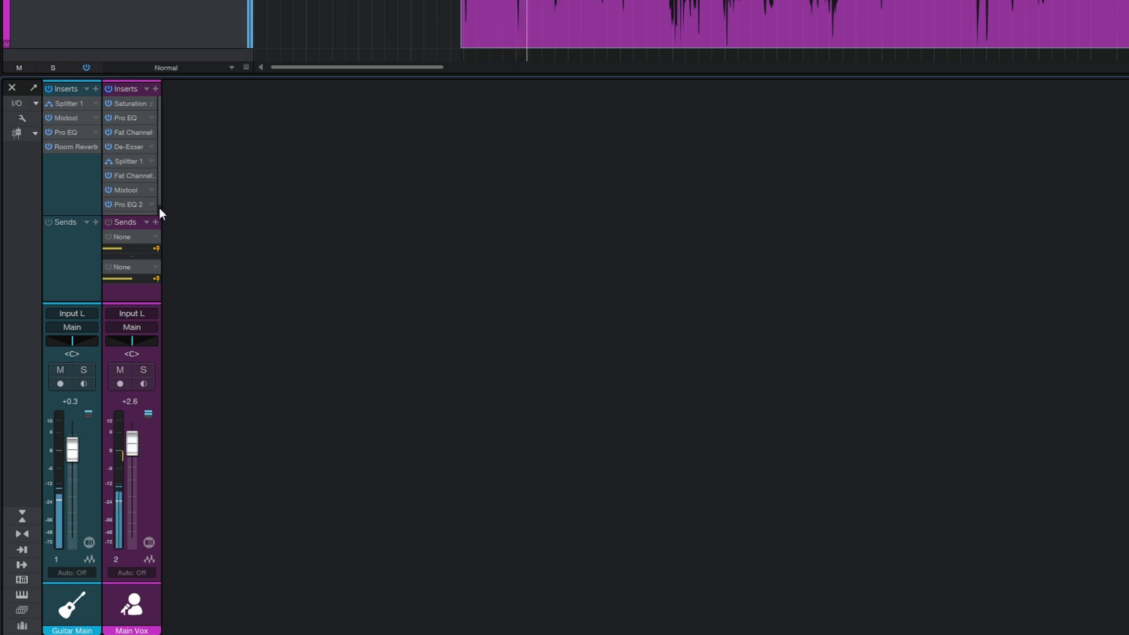
scroll(159, 207, down, 1)
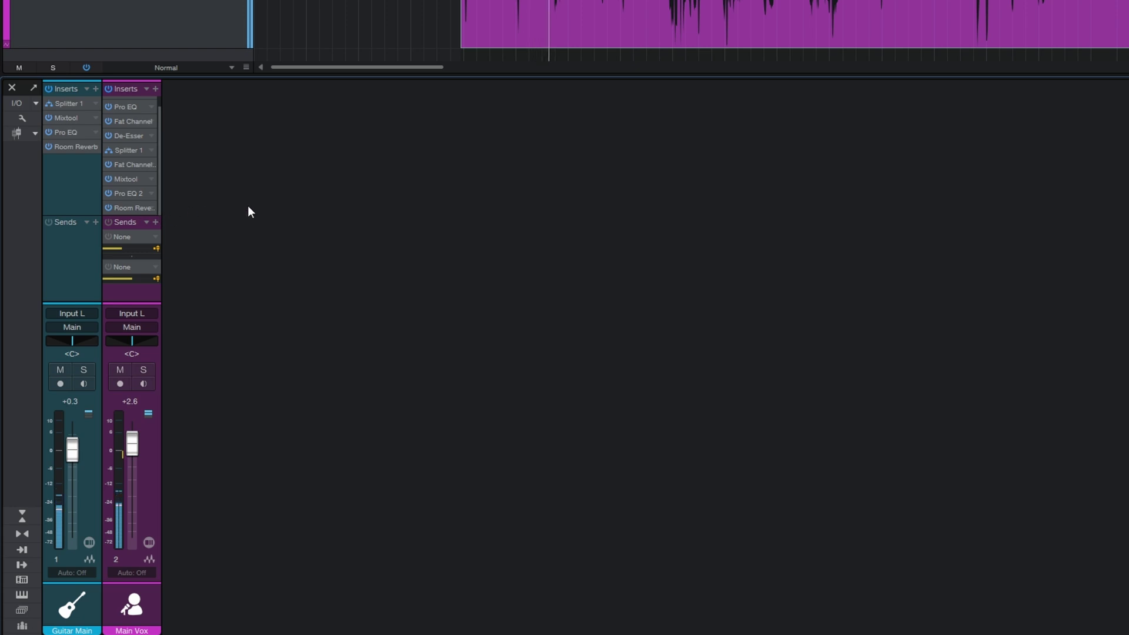
key(space)
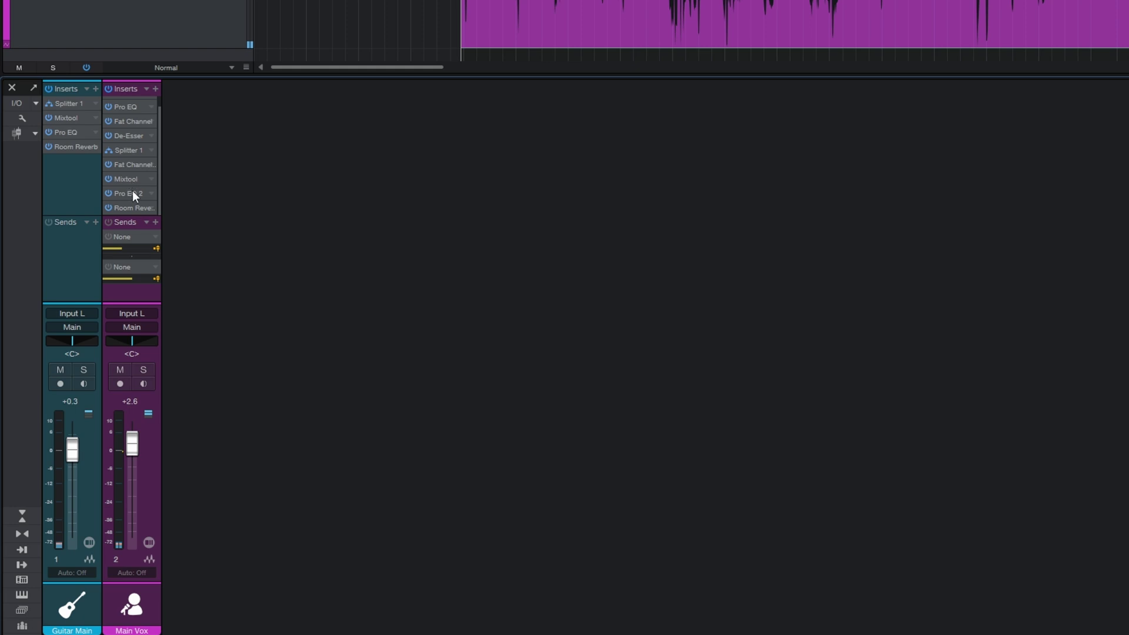
Add a second splitter to the Main Vox routing and place it ahead of the Mixtool on Splitter 1's third branch.
click(126, 150)
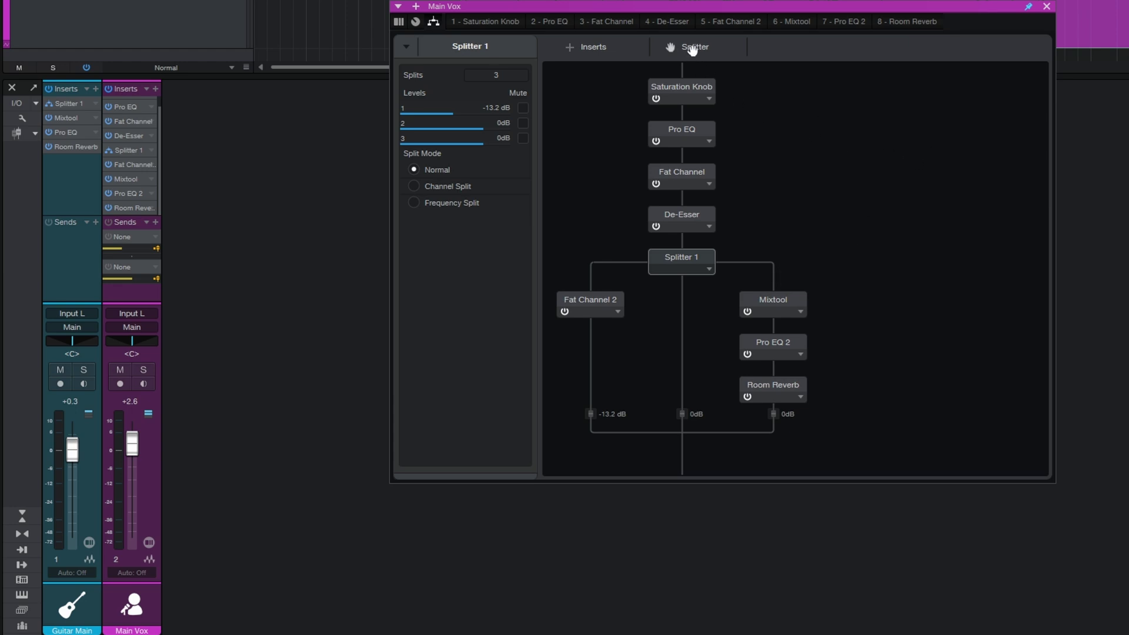
drag(669, 47, 680, 195)
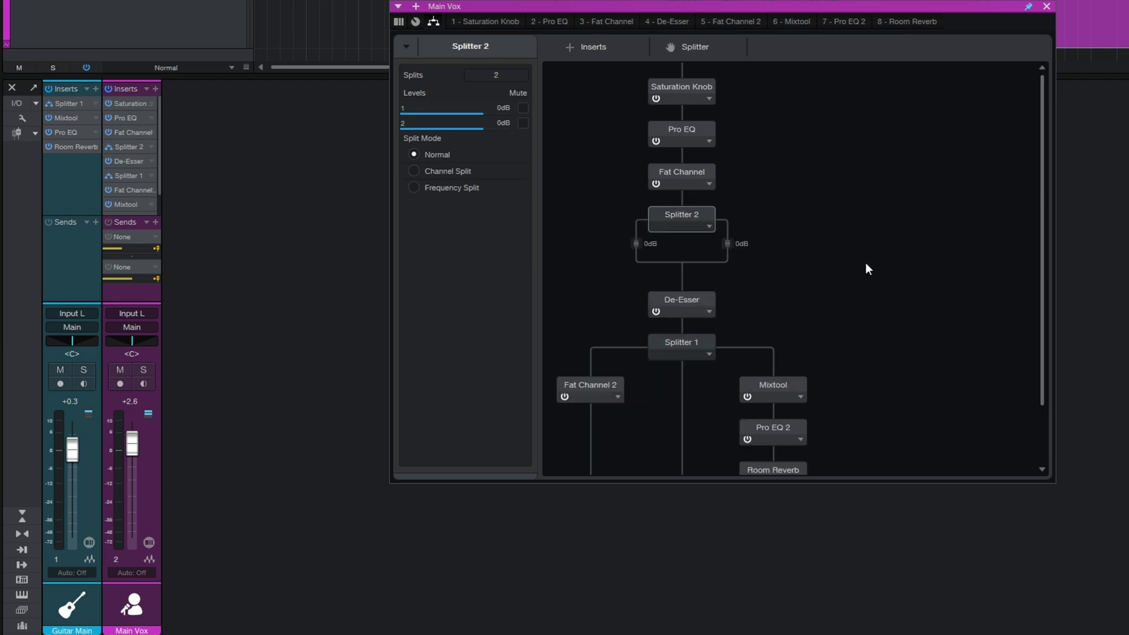
scroll(866, 264, down, 3)
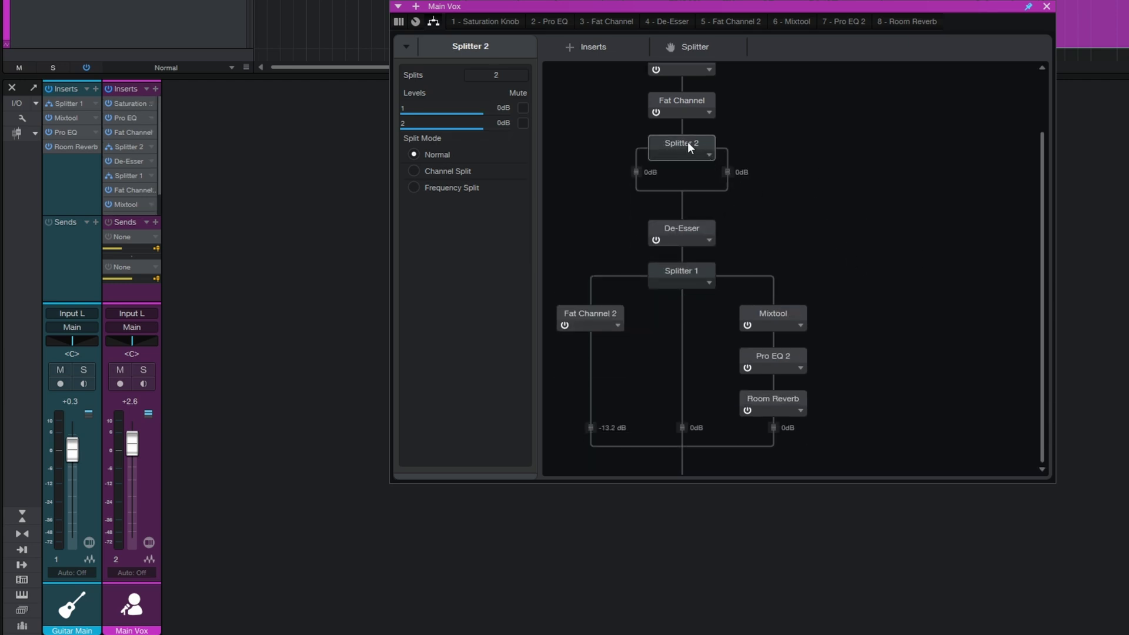
drag(683, 143, 772, 293)
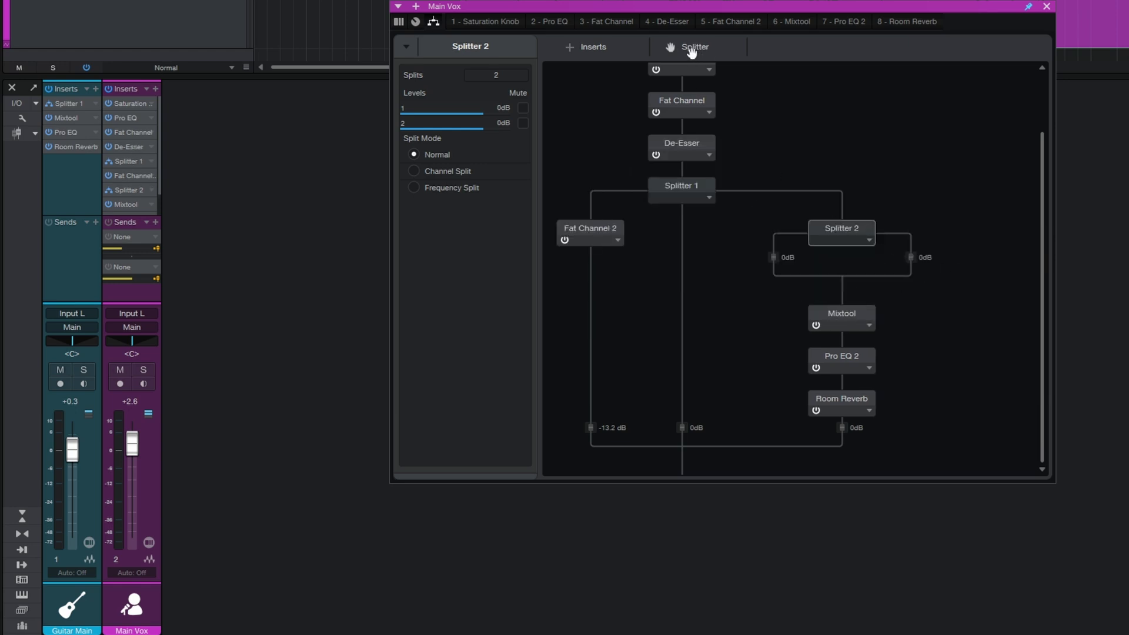
Nest a further splitter on Splitter 2's second branch and remove Splitter 2.
drag(670, 47, 919, 251)
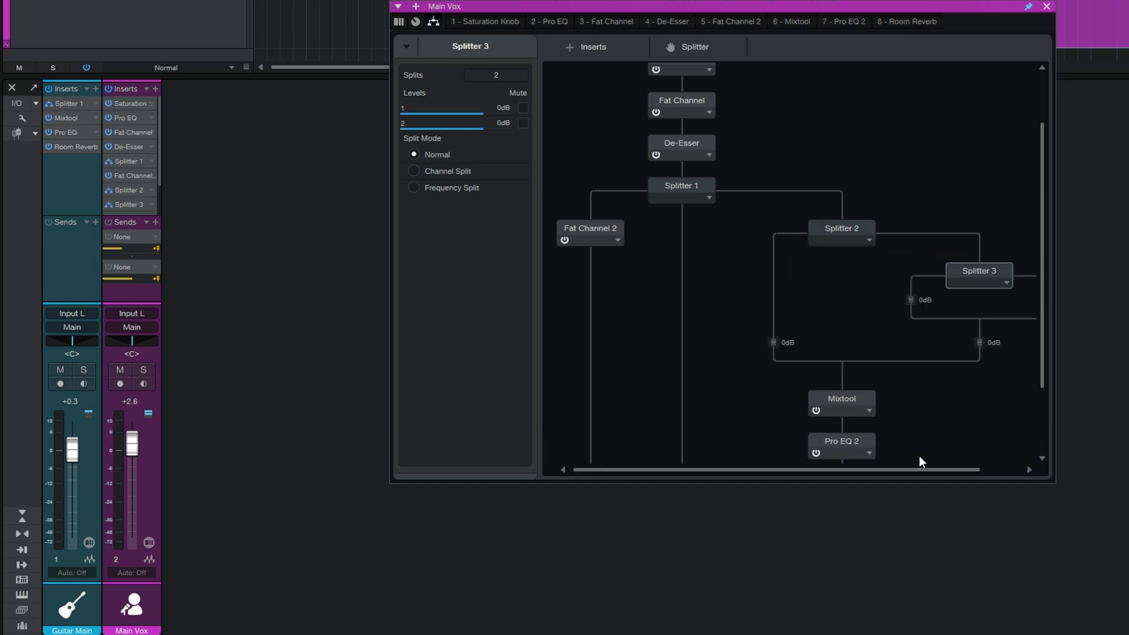
mouse_move(920, 469)
mouse_down()
mouse_move(1027, 482)
mouse_move(910, 473)
mouse_up()
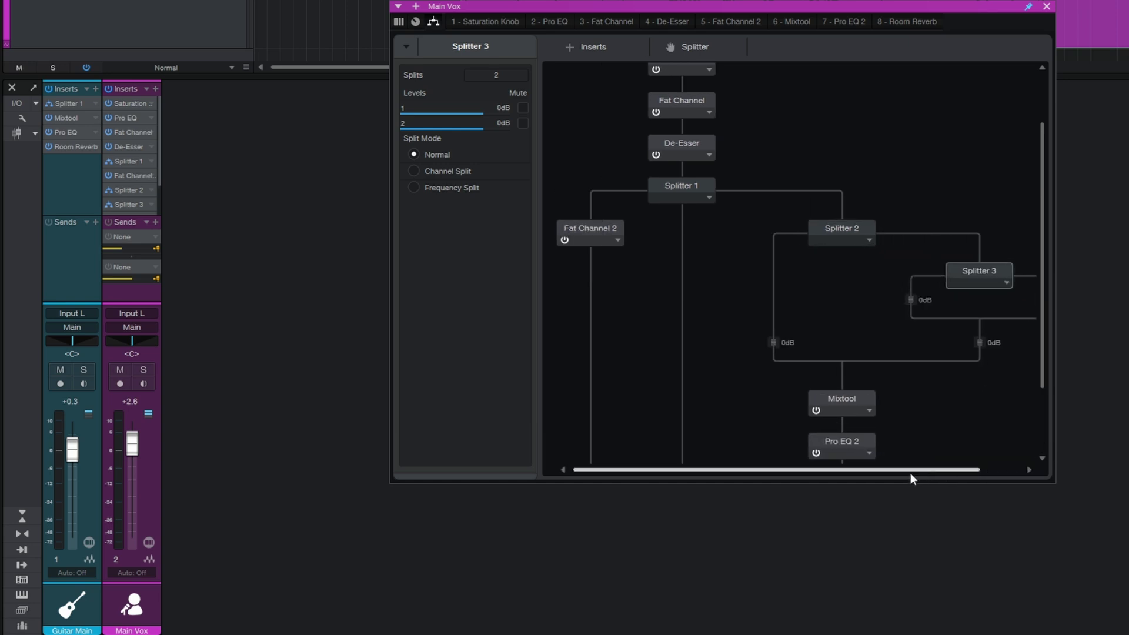
click(868, 239)
click(860, 256)
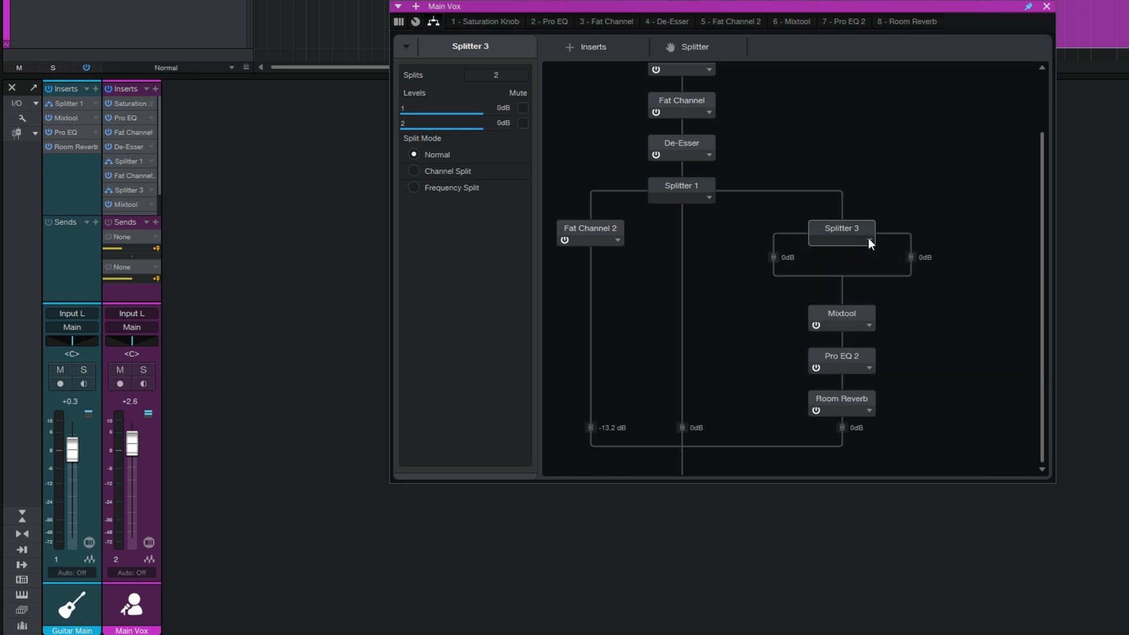
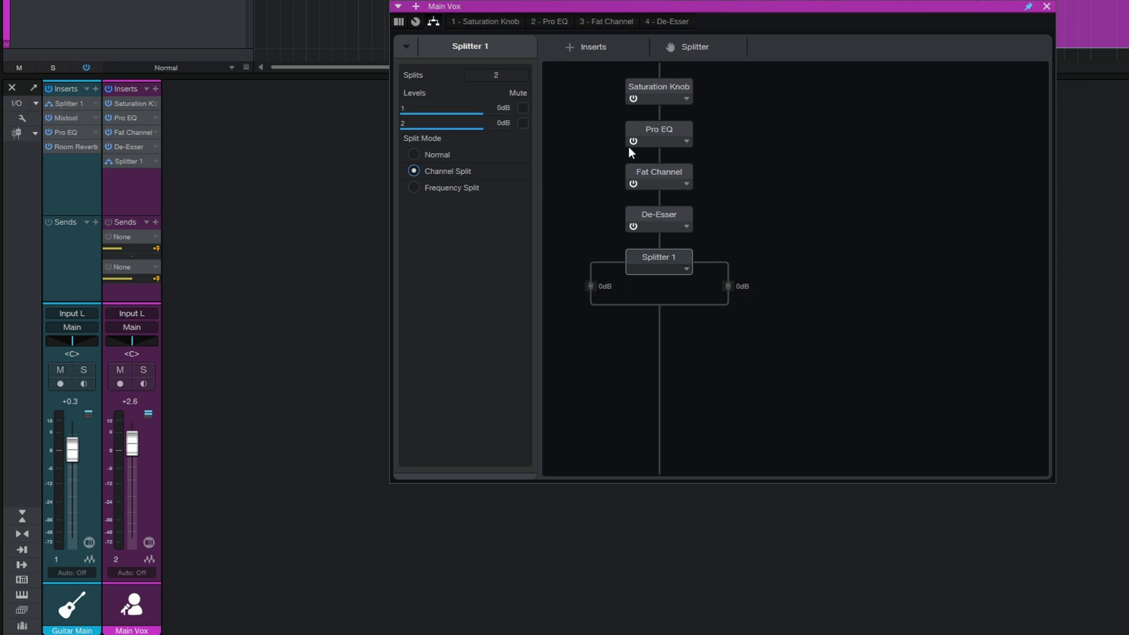
Add a Room Reverb to the second branch of the Main Vox splitter in Channel Split mode.
click(578, 48)
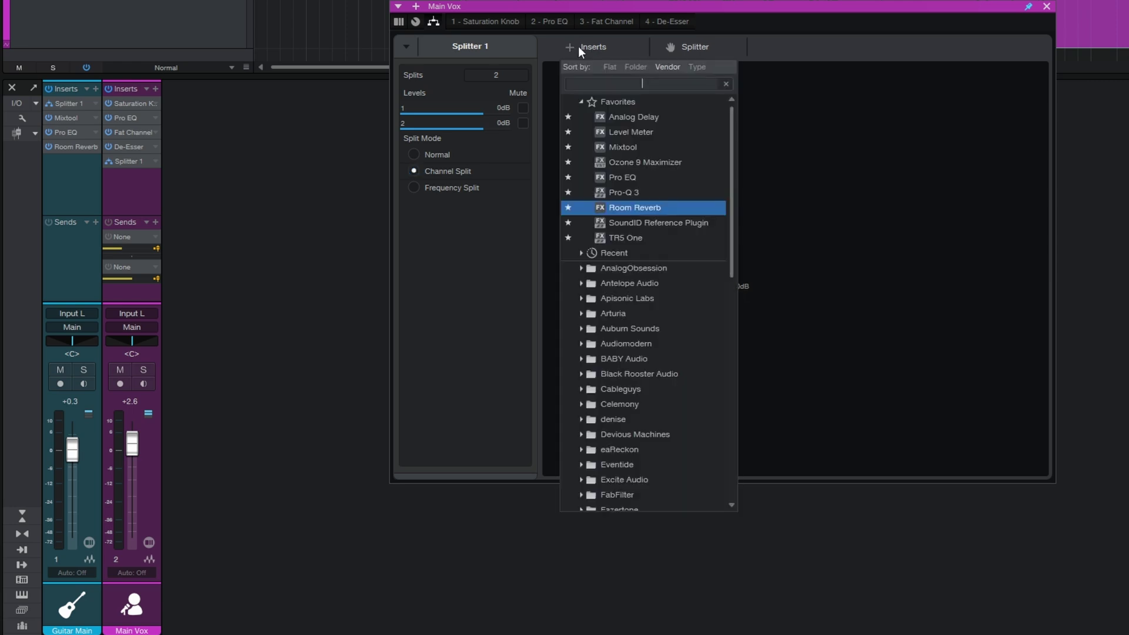
click(629, 208)
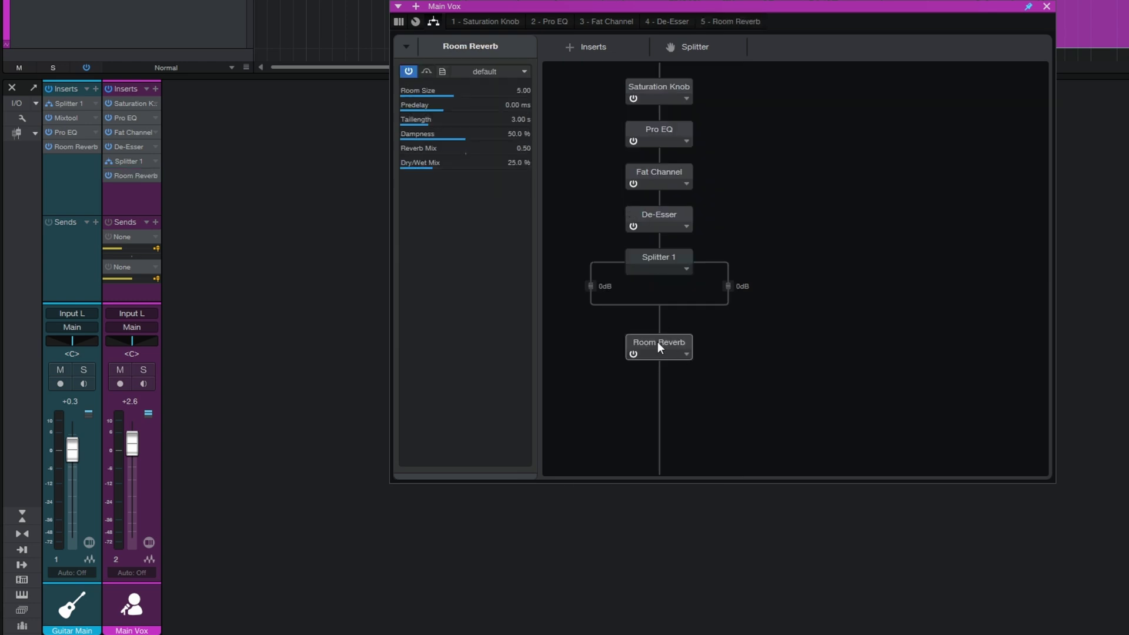
drag(657, 343, 732, 280)
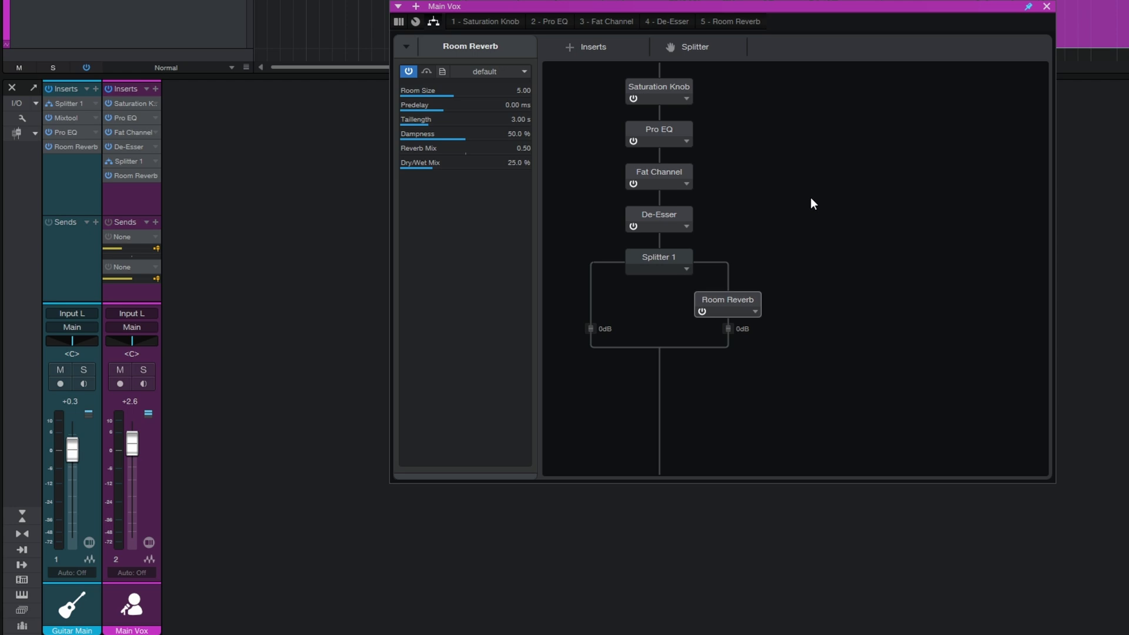
Toggle the Main Vox track's channel mode and try the Room Reverb on the splitter's first branch during playback.
key(space)
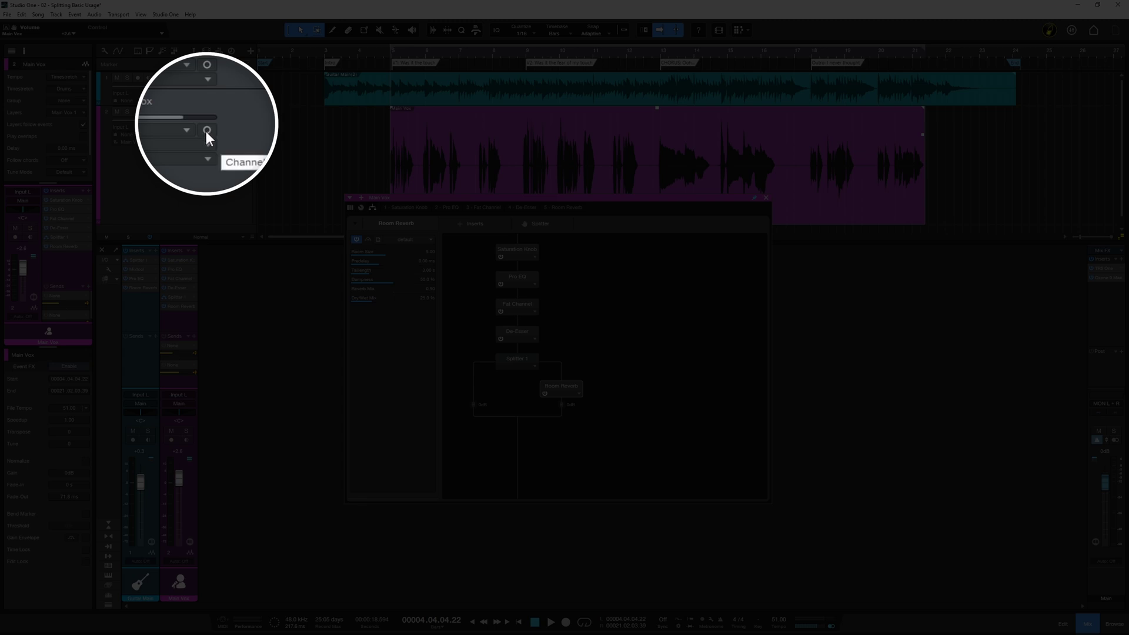
click(207, 131)
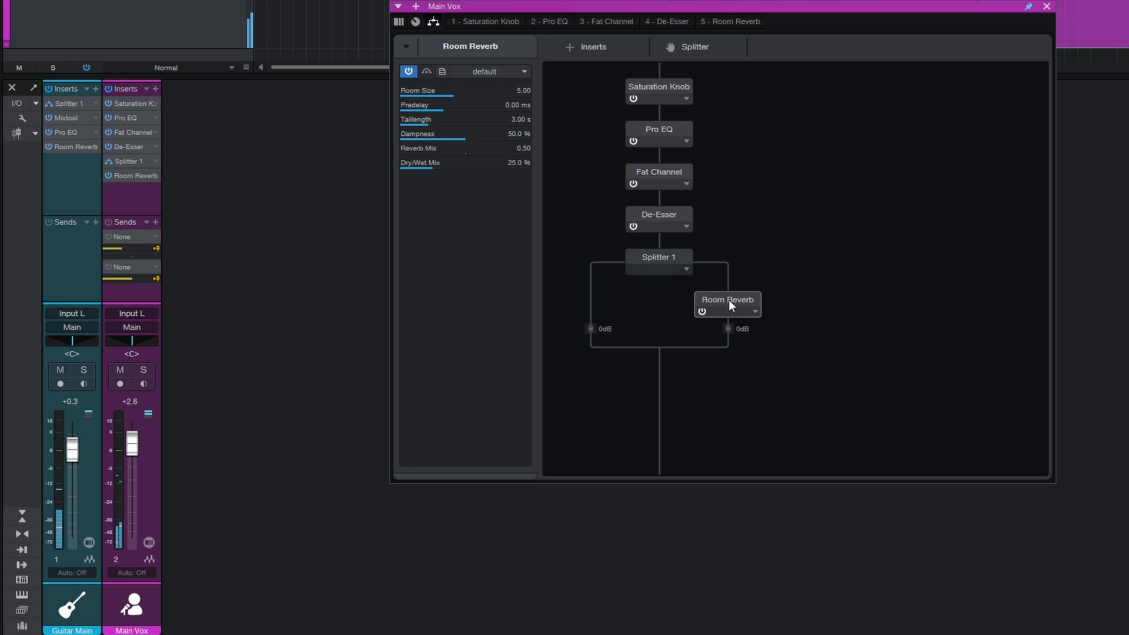
drag(728, 299, 605, 300)
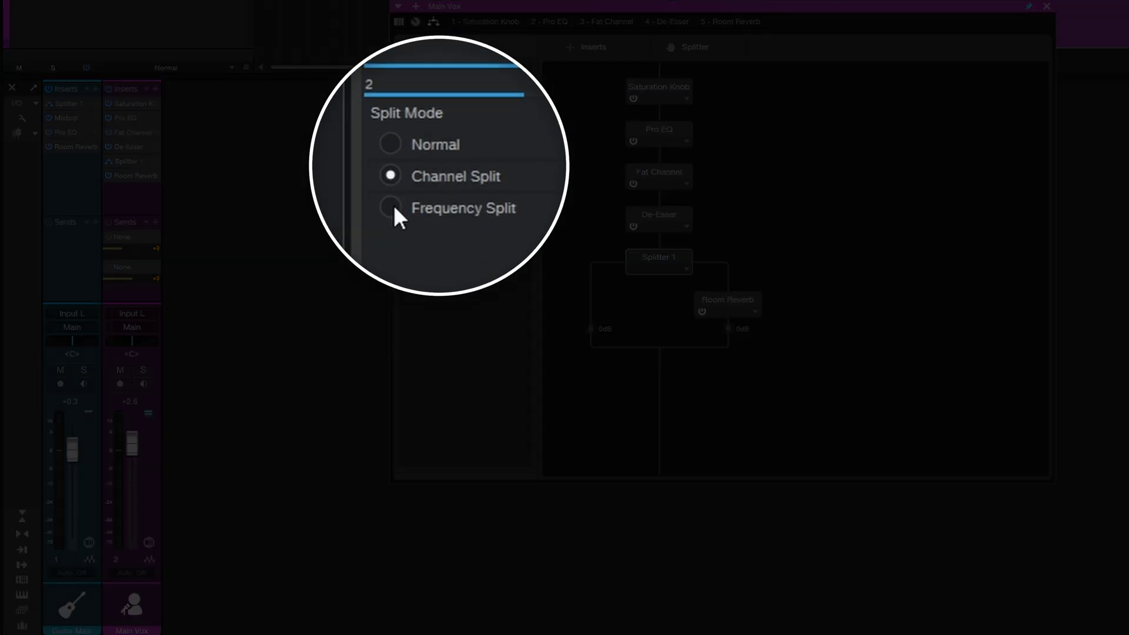
Set Splitter 1's split mode to Frequency Split.
click(414, 187)
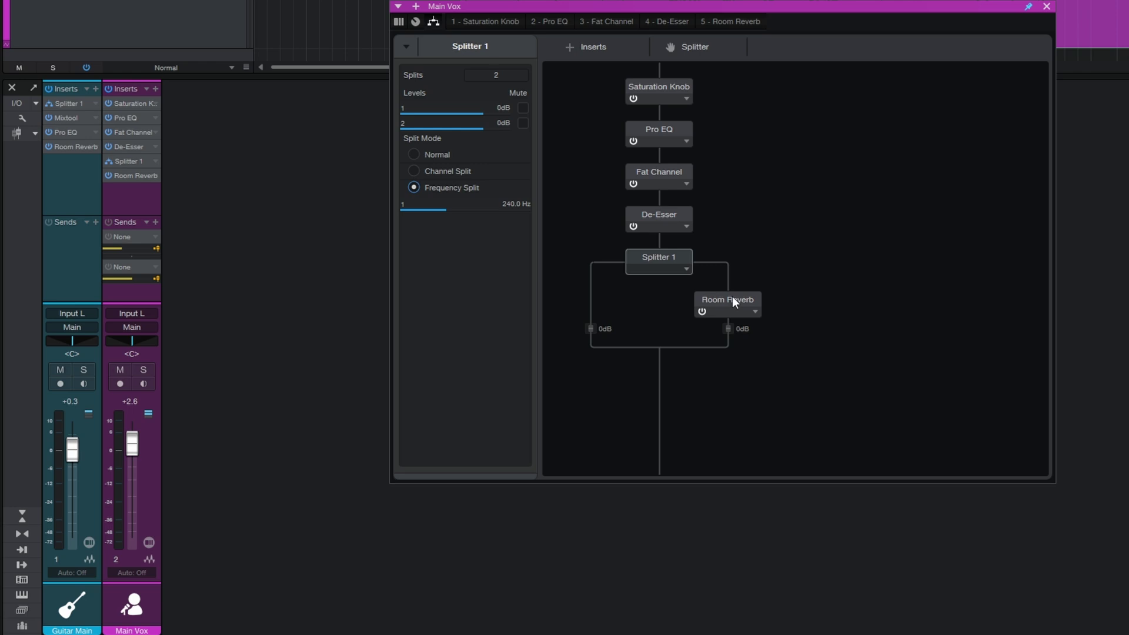
Sweep Splitter 1's frequency-split crossover upward through about 748 Hz.
mouse_move(446, 206)
mouse_down()
mouse_move(489, 201)
mouse_move(442, 203)
mouse_move(468, 206)
mouse_up()
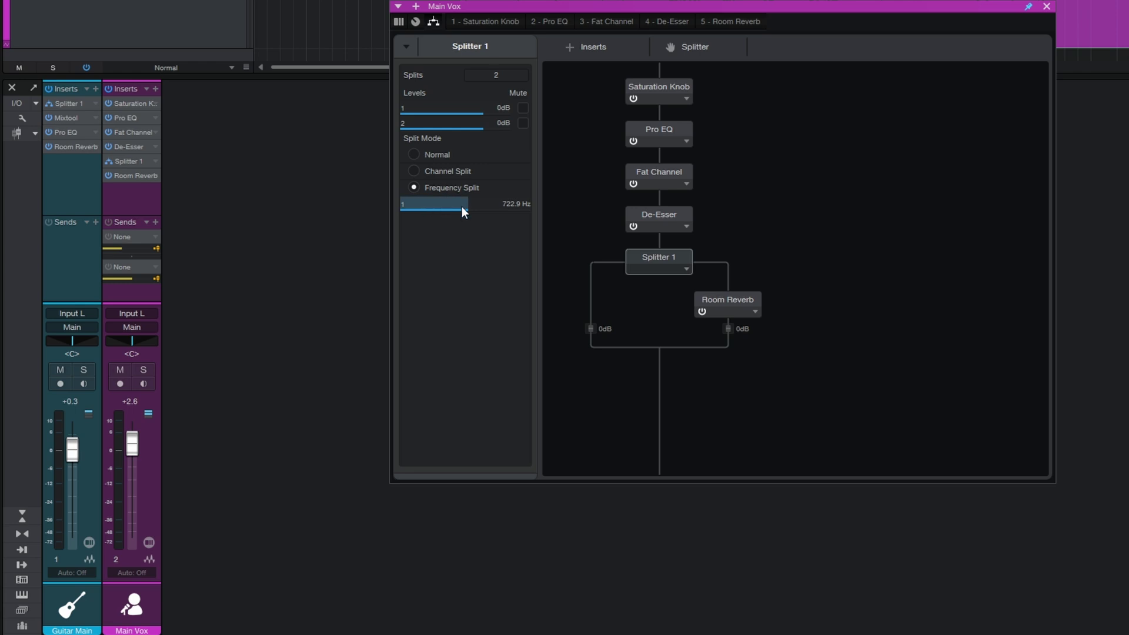
drag(468, 205, 469, 205)
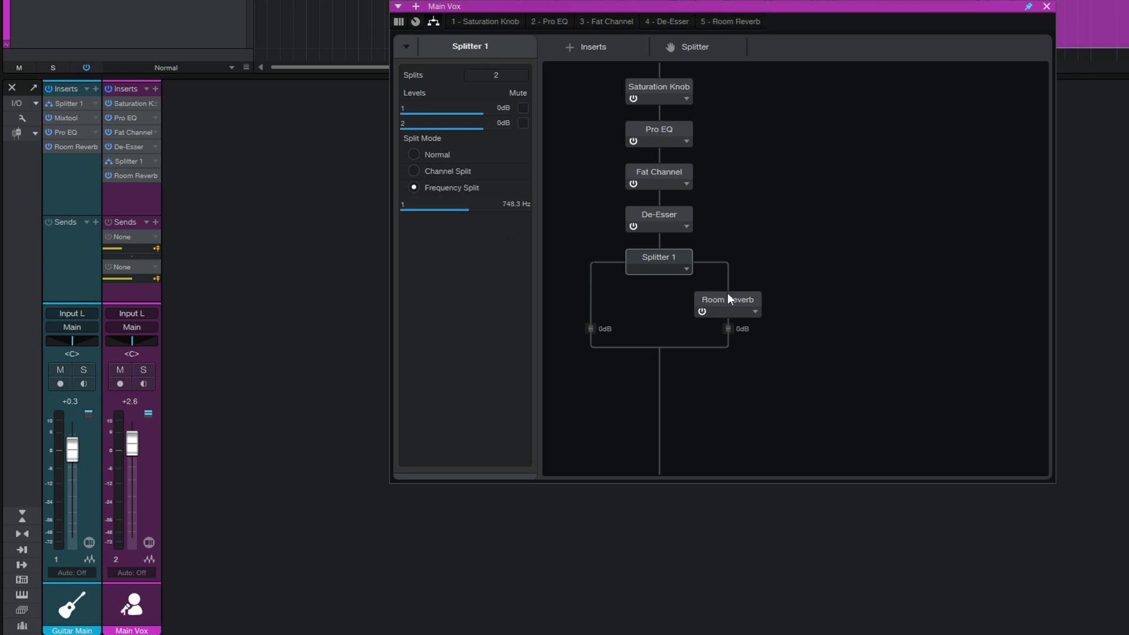
drag(466, 205, 511, 206)
Move the Room Reverb to Splitter 1's first branch and set the crossover to about 154 Hz while auditioning it.
drag(728, 301, 595, 305)
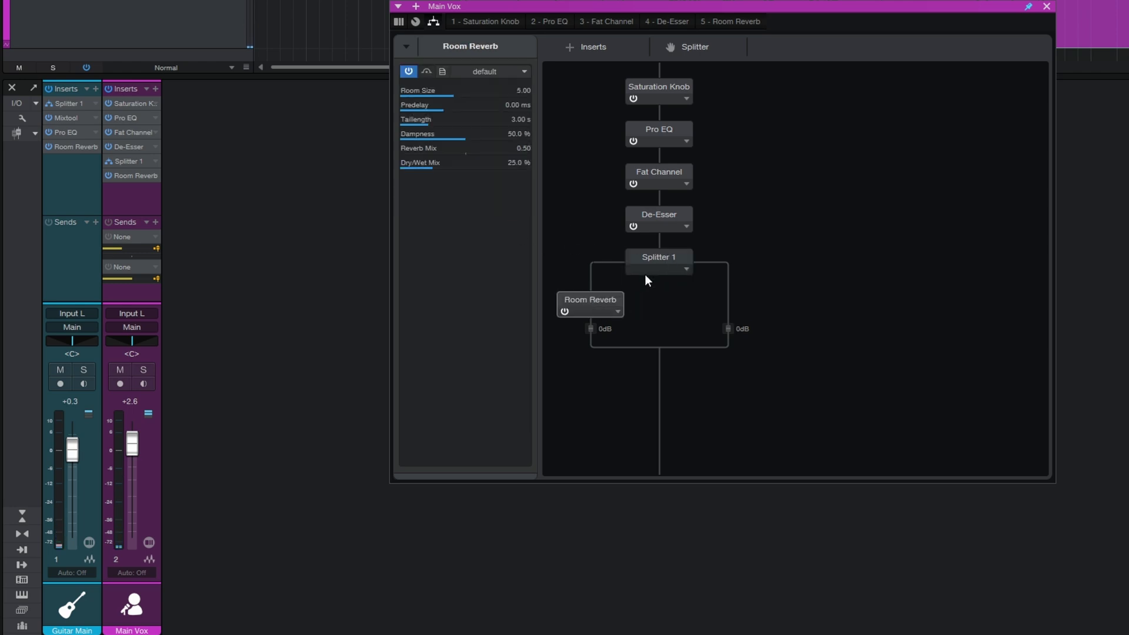
click(663, 255)
drag(519, 213, 427, 207)
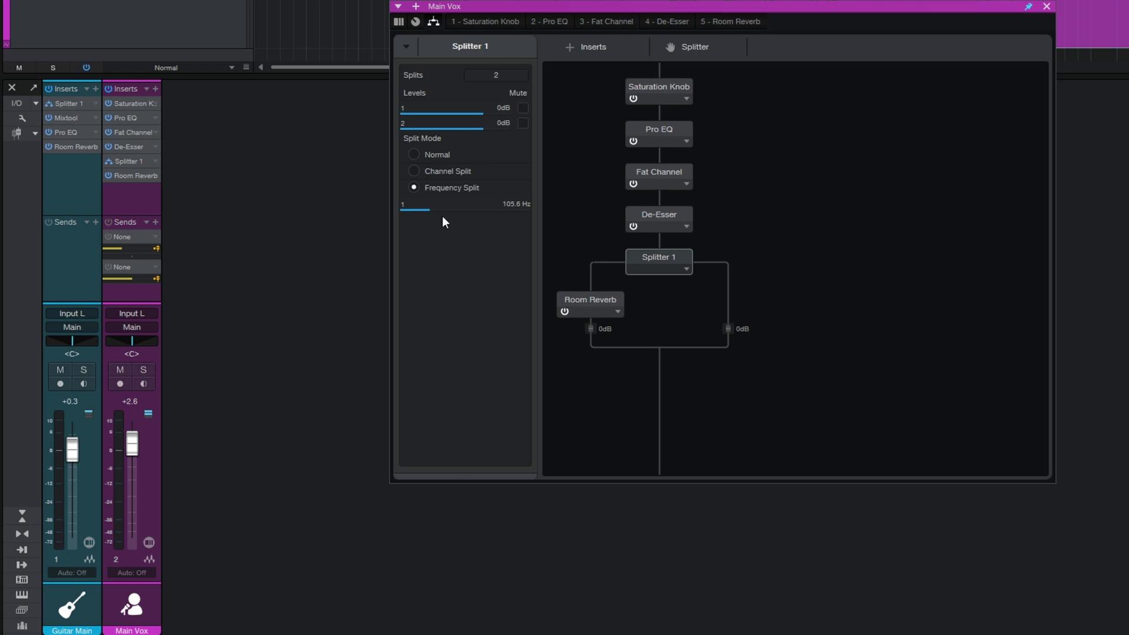
key(space)
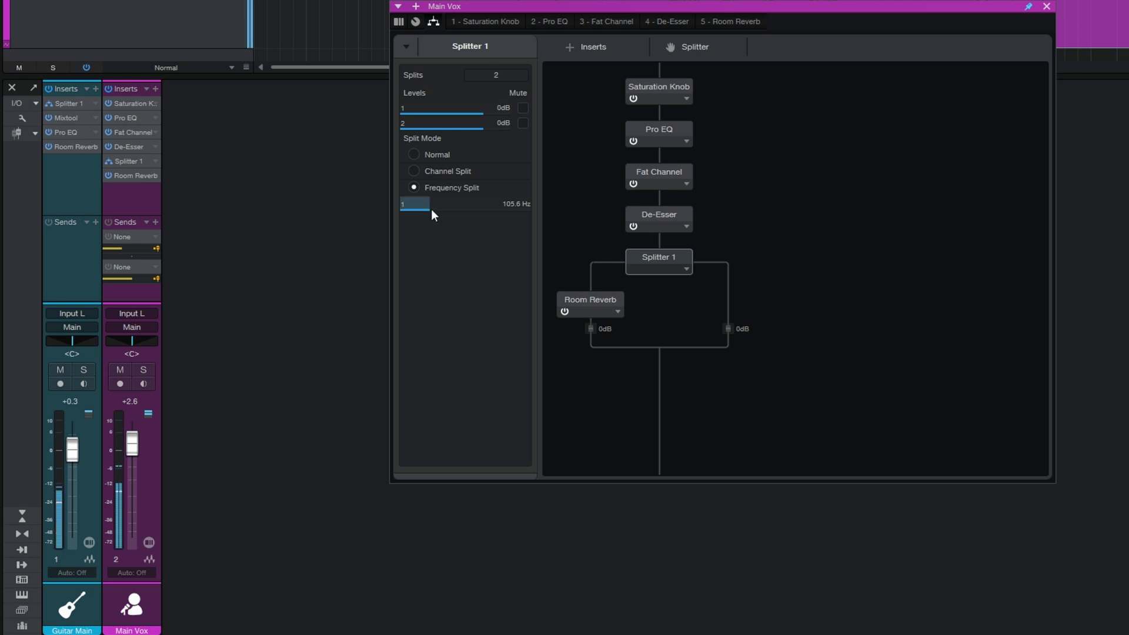
drag(433, 210, 440, 210)
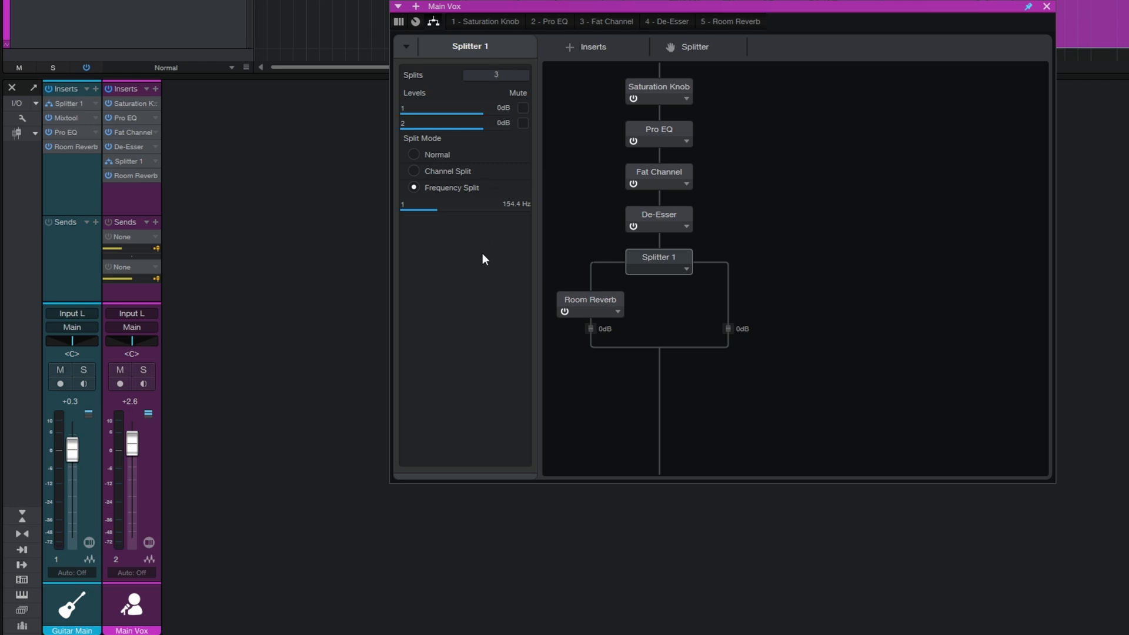
Set Splitter 1 to 3 splits with crossovers at about 127 Hz and 5.55 kHz.
key(Return)
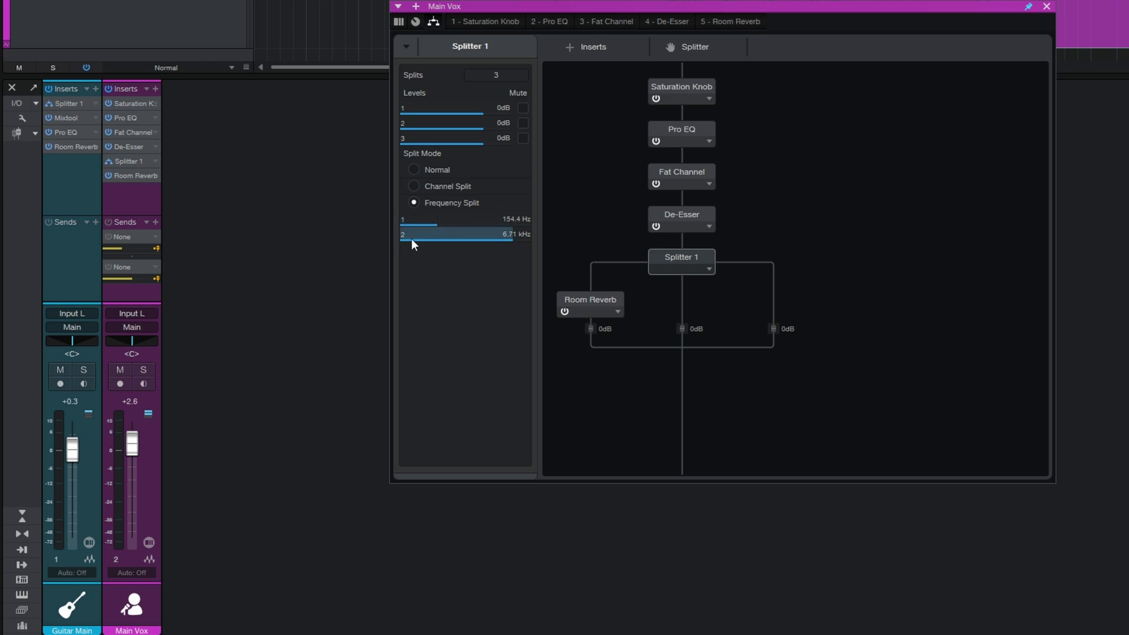
drag(512, 235, 480, 237)
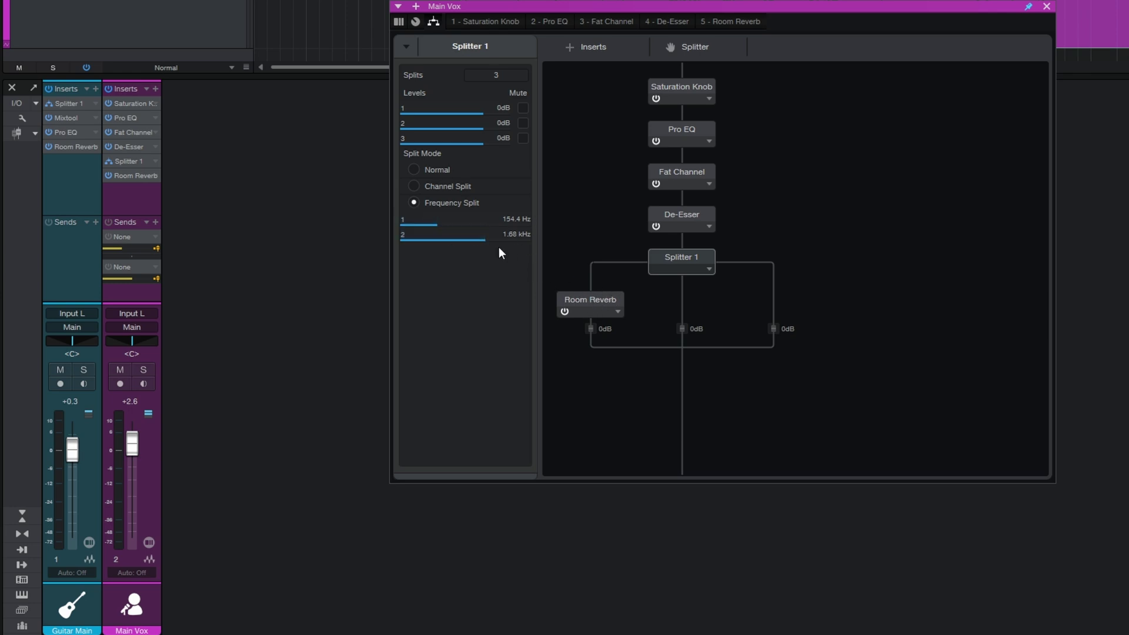
drag(513, 243, 432, 224)
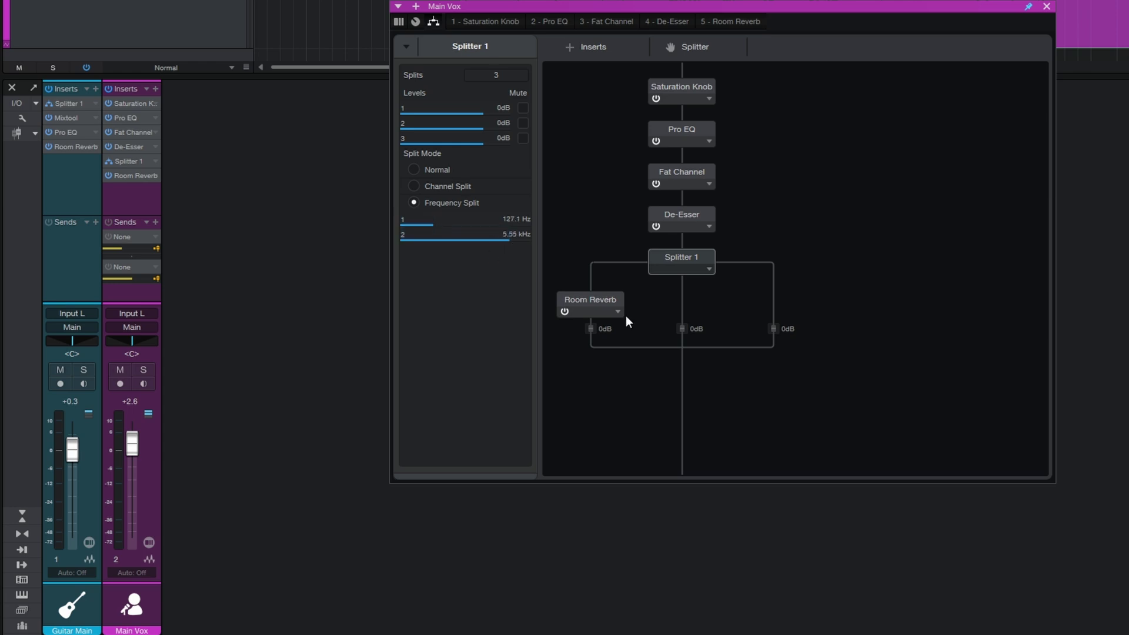
Audition the Room Reverb on each of the three frequency branches, ending with it on the third, and reselect Splitter 1.
click(594, 298)
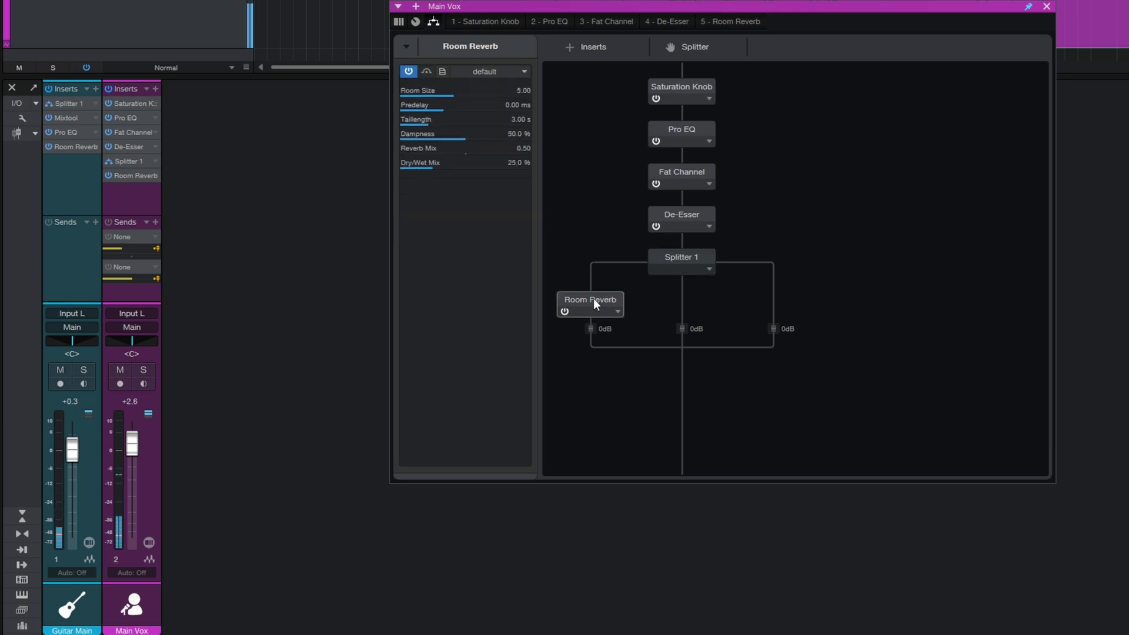
drag(594, 299, 671, 300)
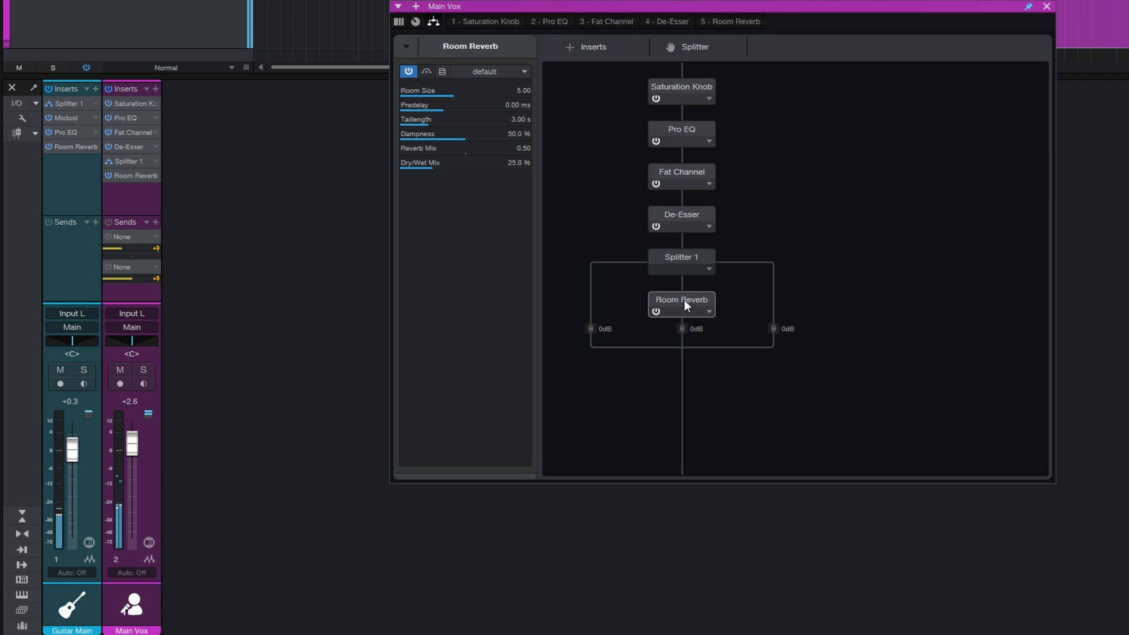
drag(684, 300, 795, 302)
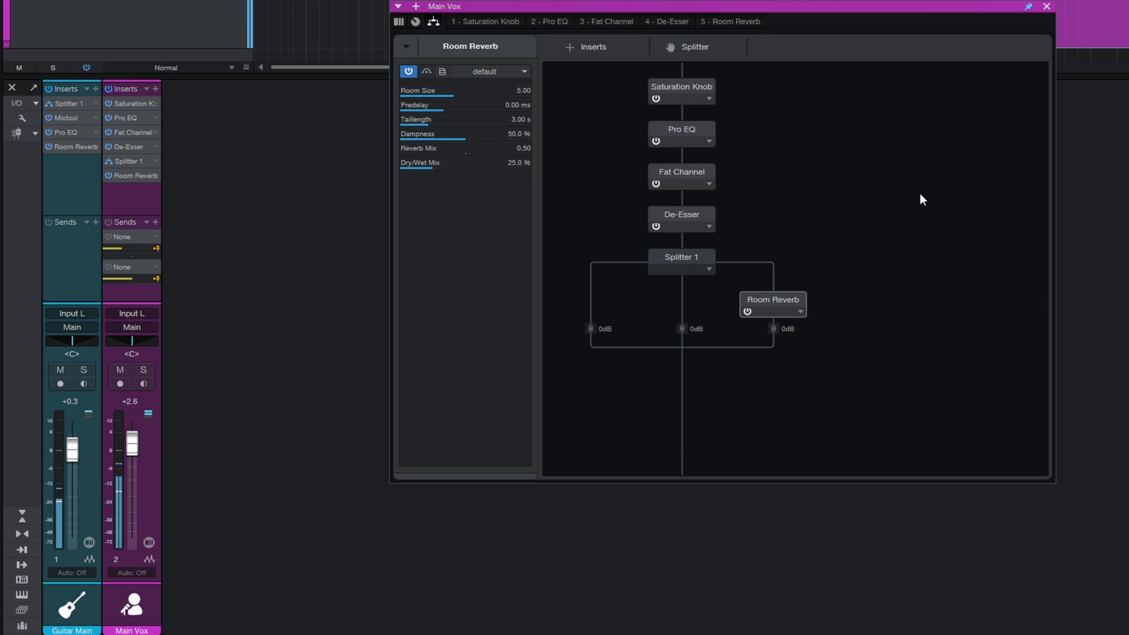
click(682, 259)
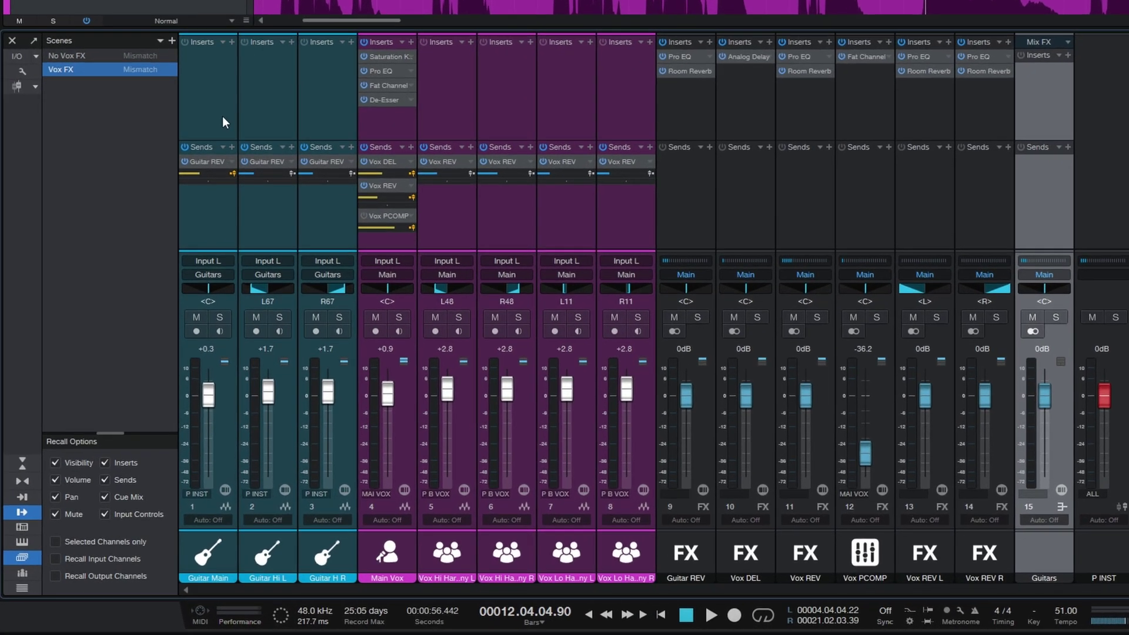
Go through the three guitar channels and the Guitars bus they are routed to in the console.
click(269, 112)
click(328, 101)
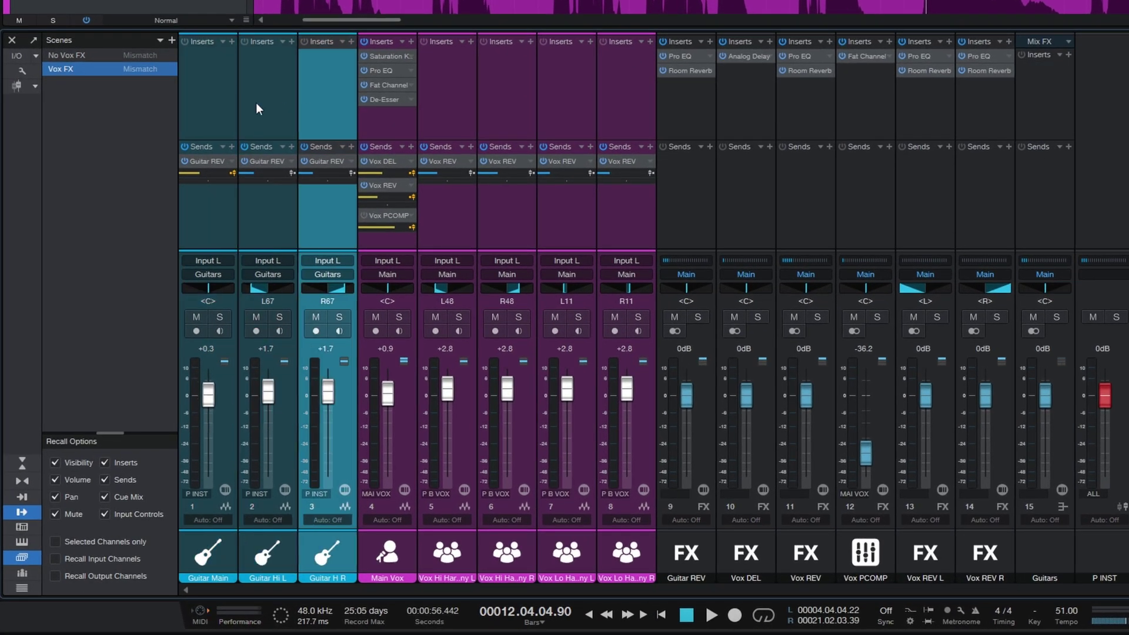
click(214, 109)
click(289, 101)
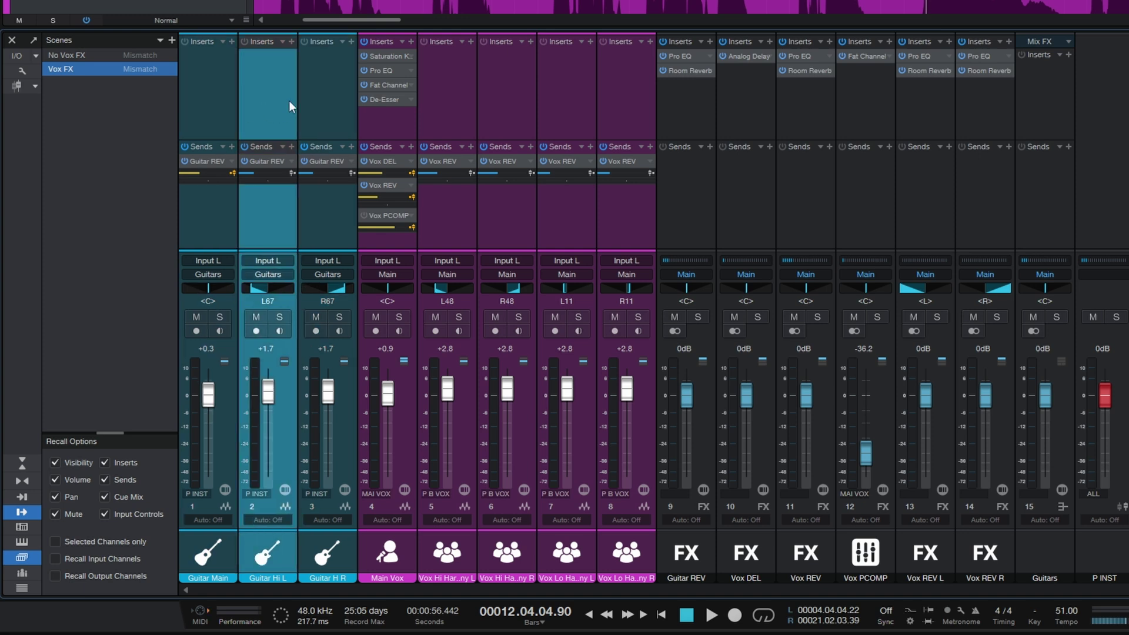
click(1030, 108)
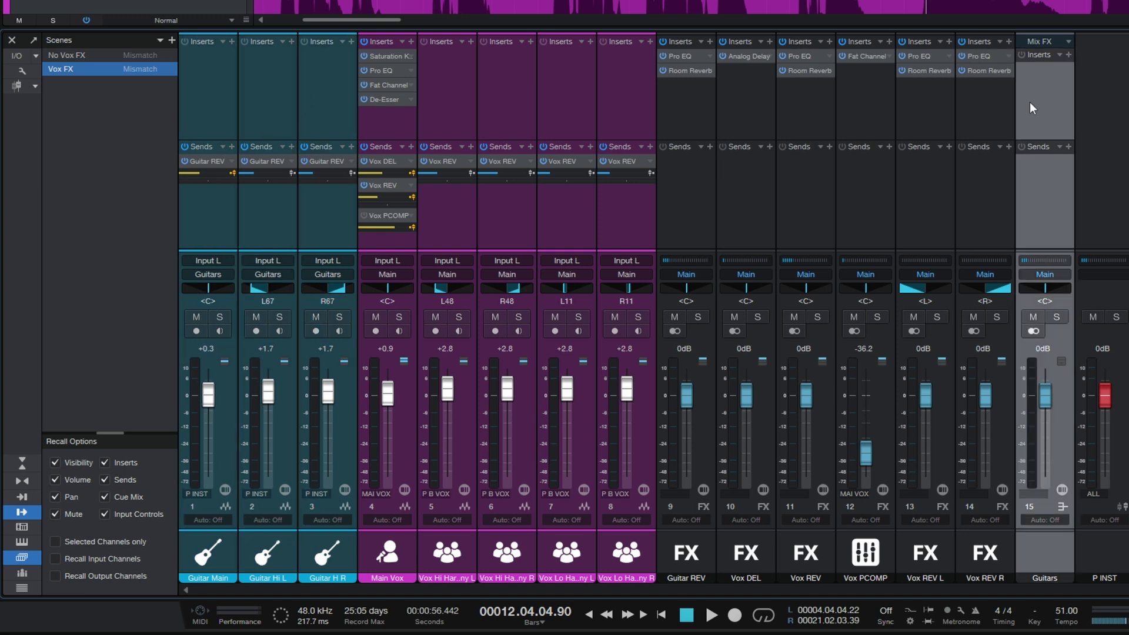
Solo the Guitars bus, lower its fader to about -0.8 dB during playback, and unsolo it after stopping.
click(1057, 317)
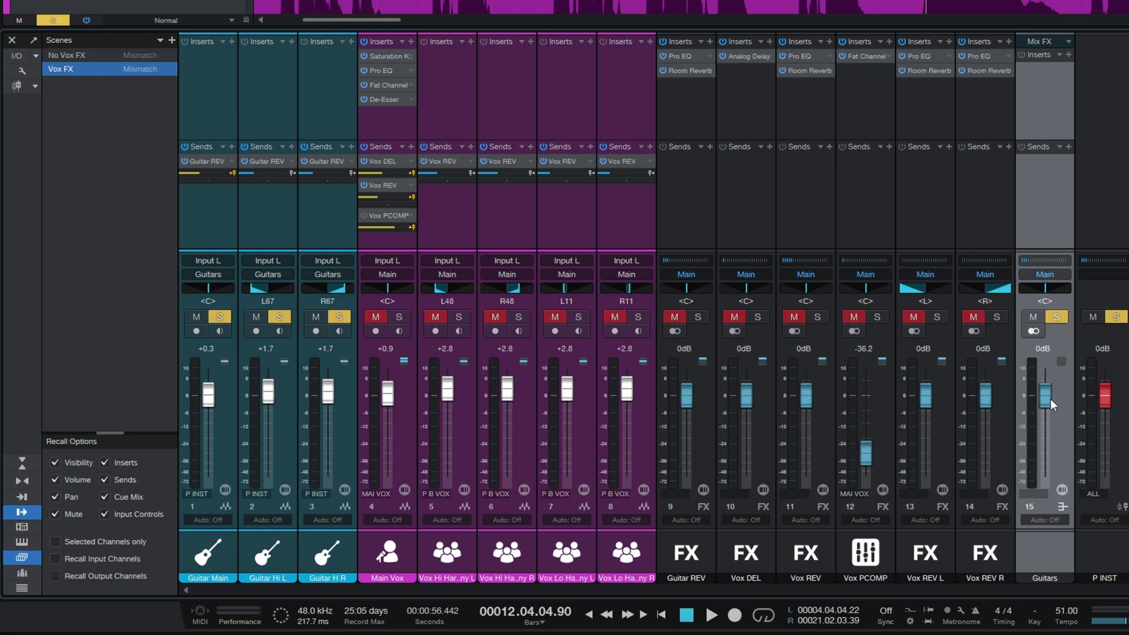
key(space)
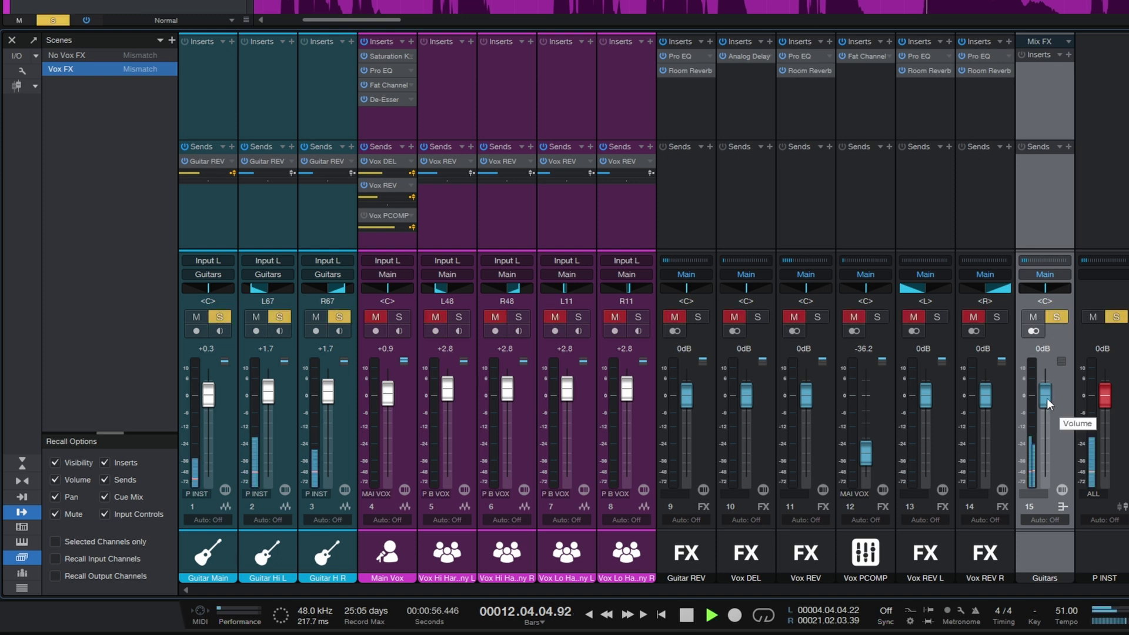
mouse_move(1047, 398)
mouse_down()
mouse_move(1044, 449)
mouse_move(1050, 400)
mouse_up()
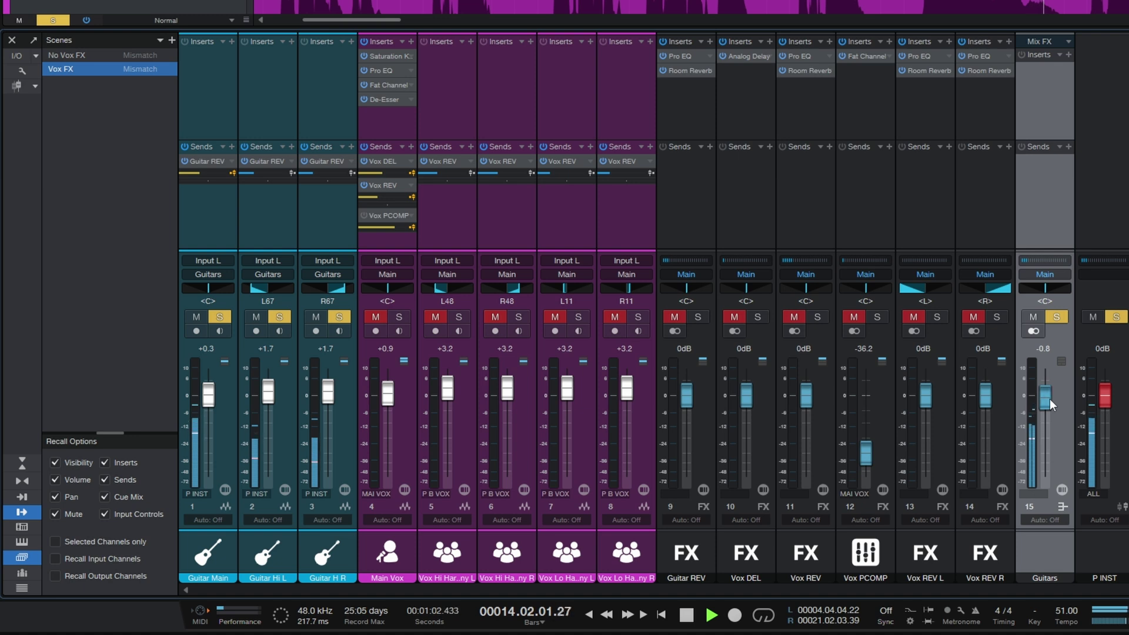
key(space)
click(1057, 318)
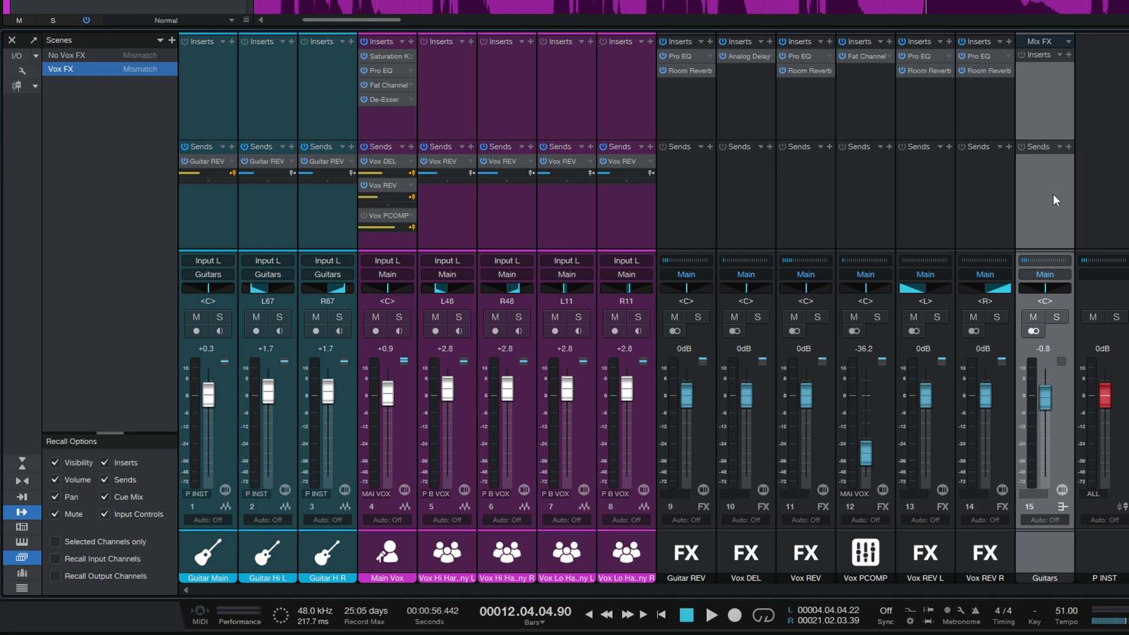
Go through Main Vox, the four harmony vocal channels and the Vox REV effects channel to examine the shared reverb sends.
click(388, 128)
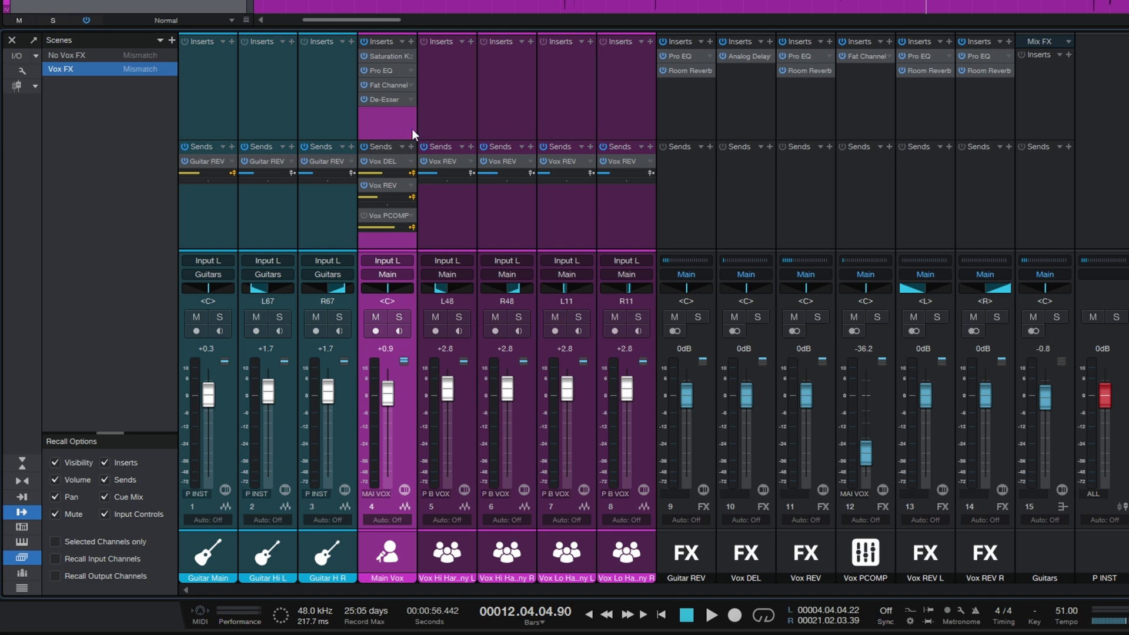
click(465, 123)
click(506, 119)
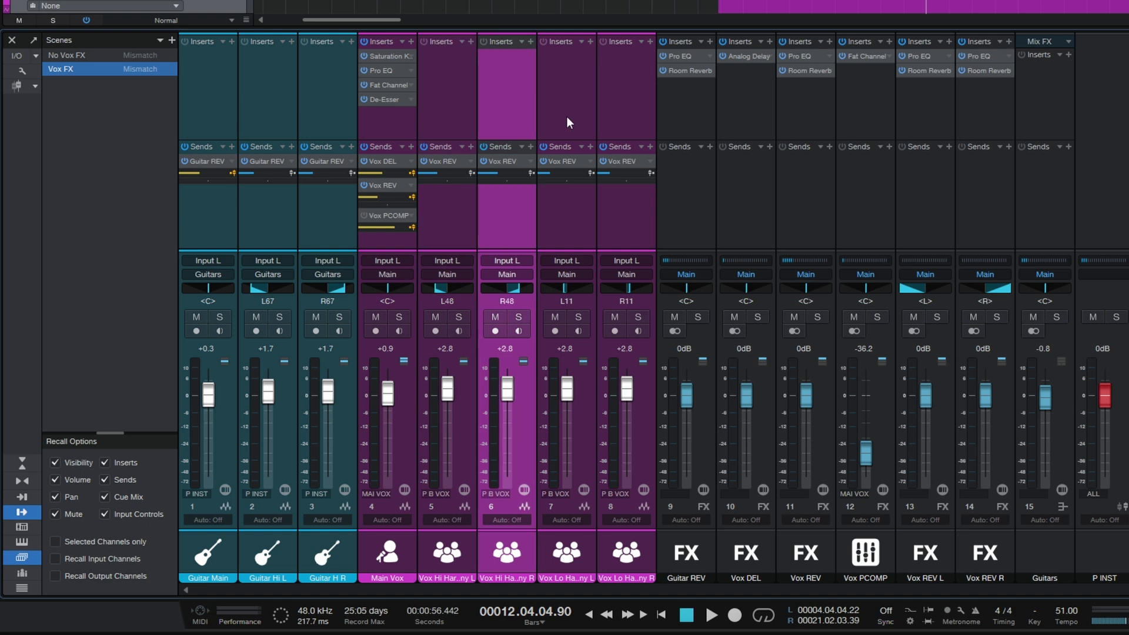
click(566, 116)
click(625, 113)
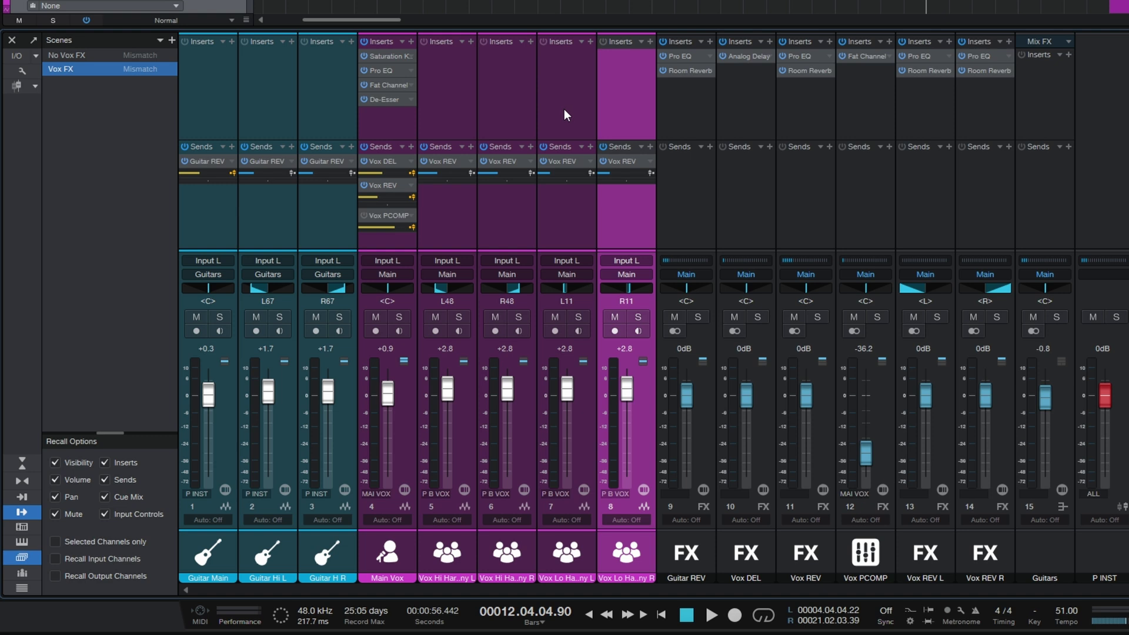
click(390, 124)
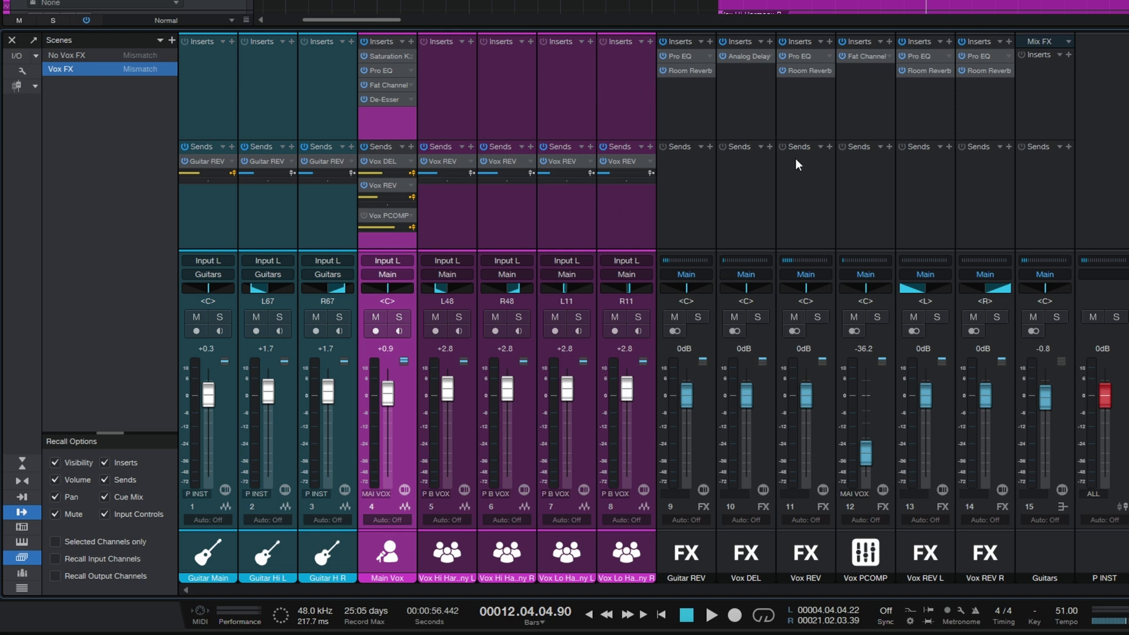
click(803, 114)
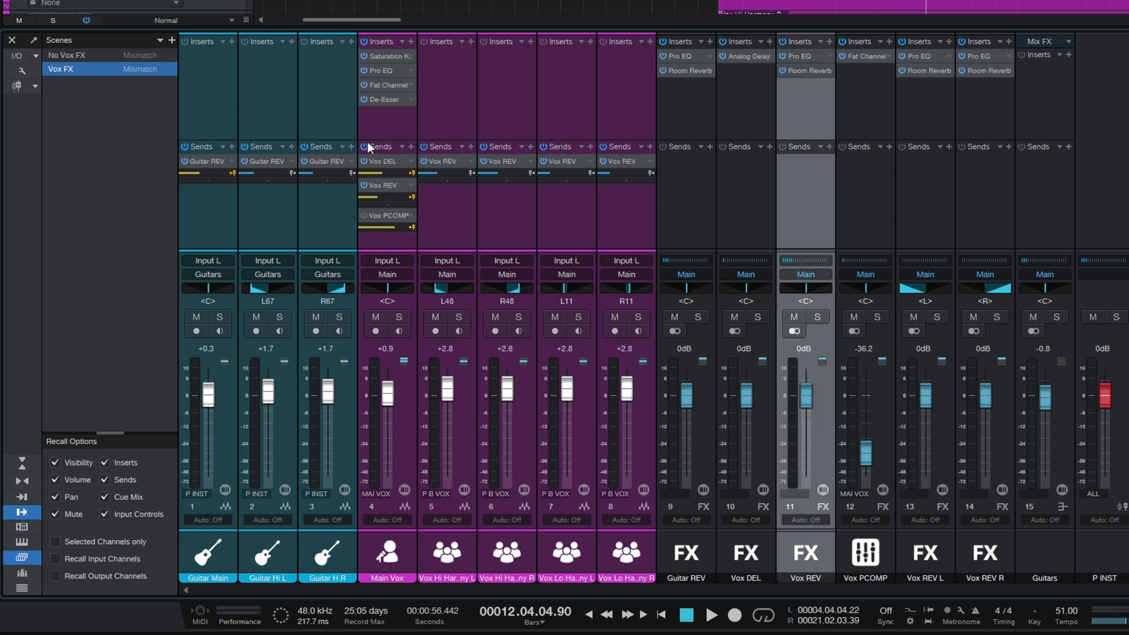